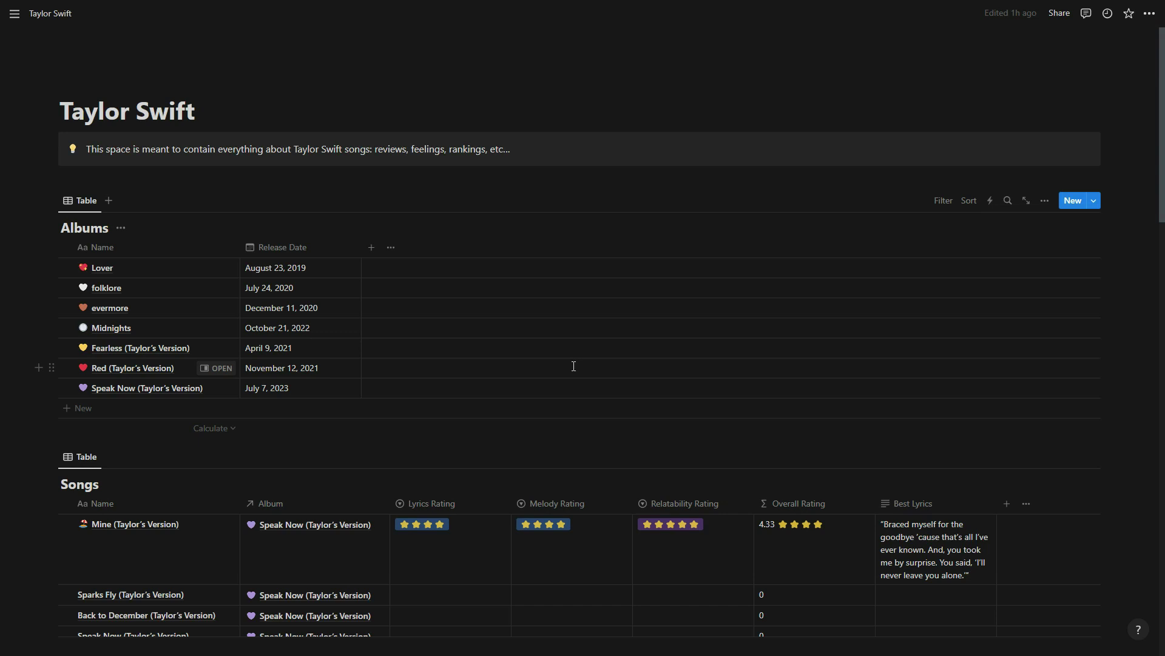
Examine the ratings, analysis and lyrics in the Mine (Taylor's Version) song entry, glance at the following song's entry, and close it.
scroll(588, 363, down, 3)
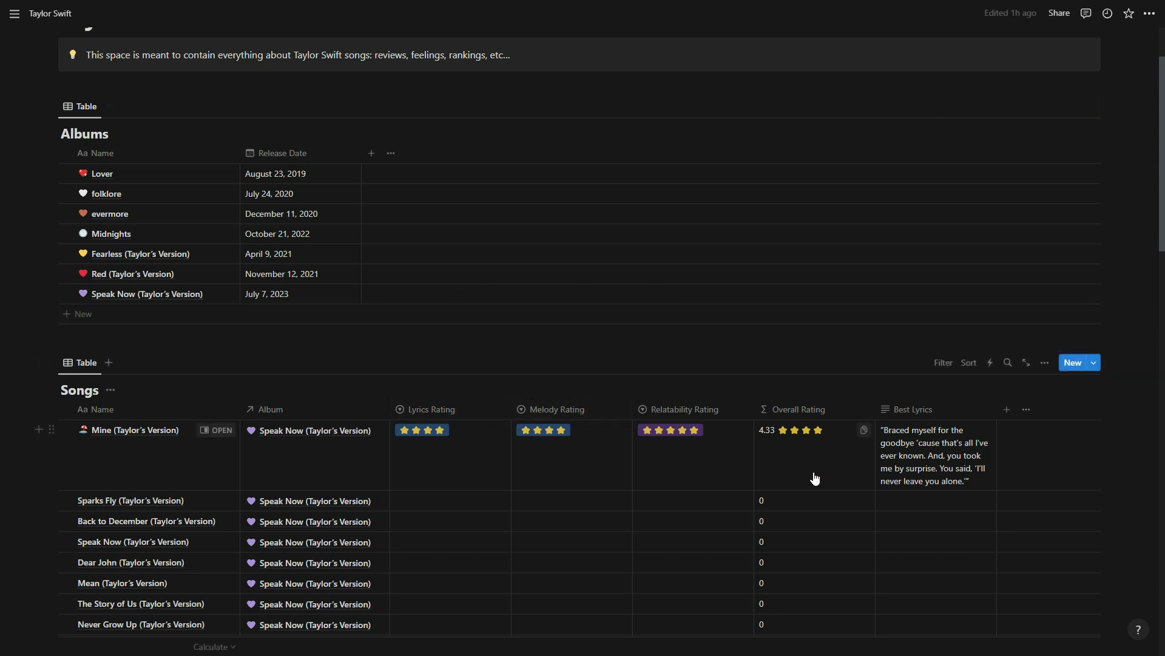
click(221, 431)
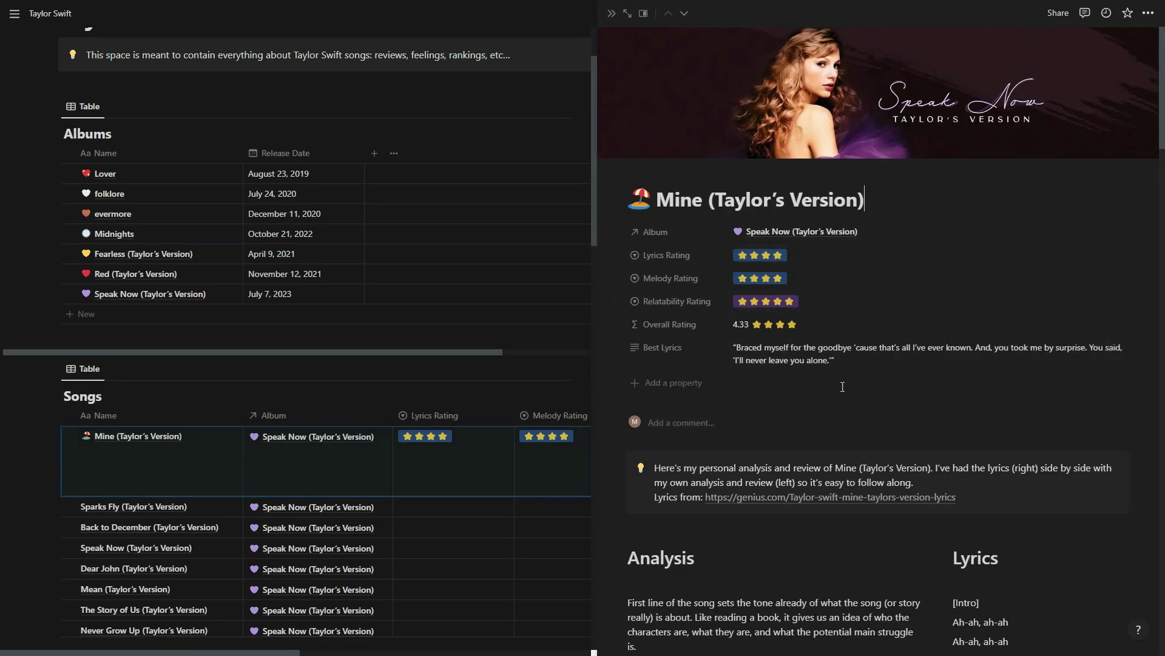
scroll(832, 261, down, 1)
scroll(831, 261, down, 4)
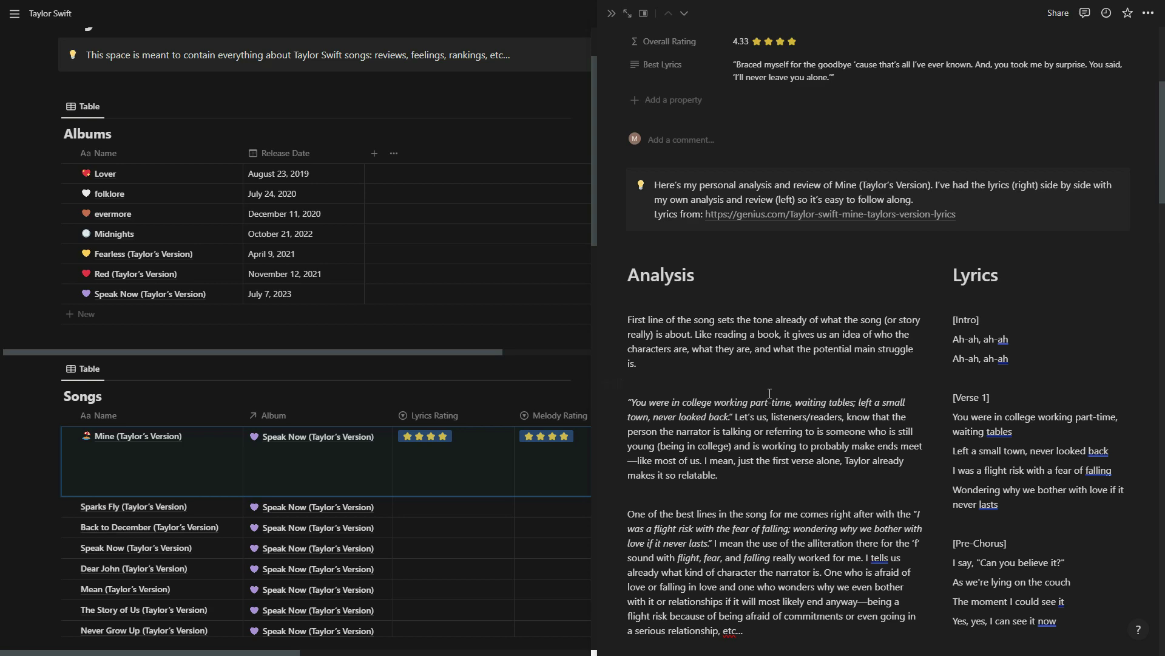
scroll(974, 284, down, 6)
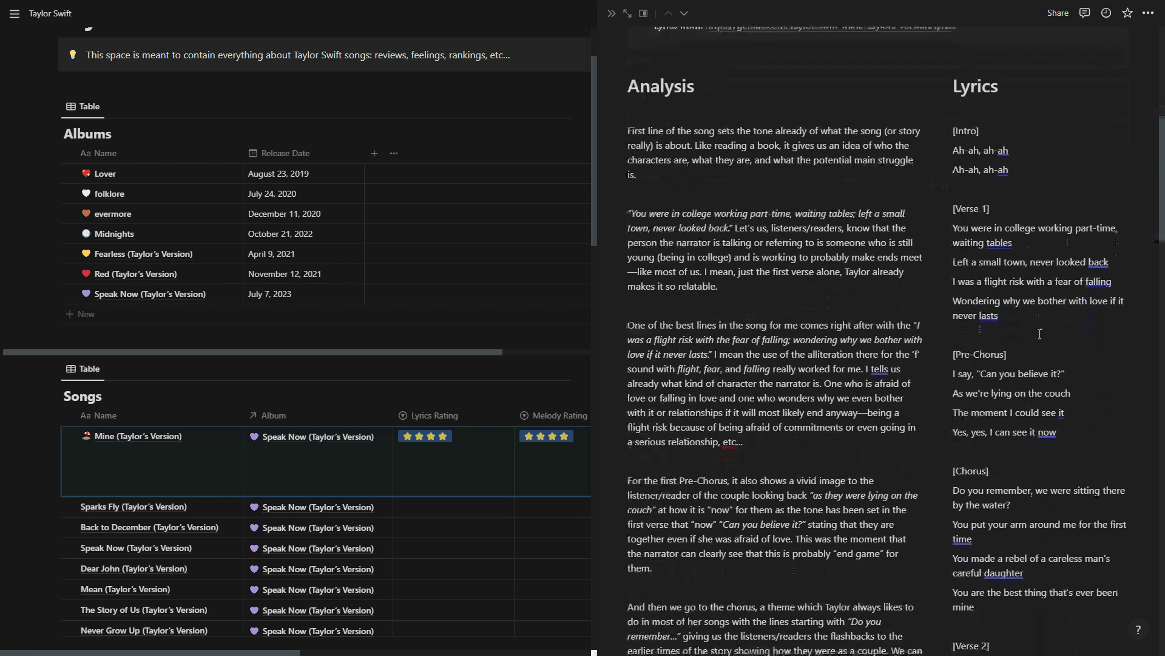
scroll(1034, 337, up, 12)
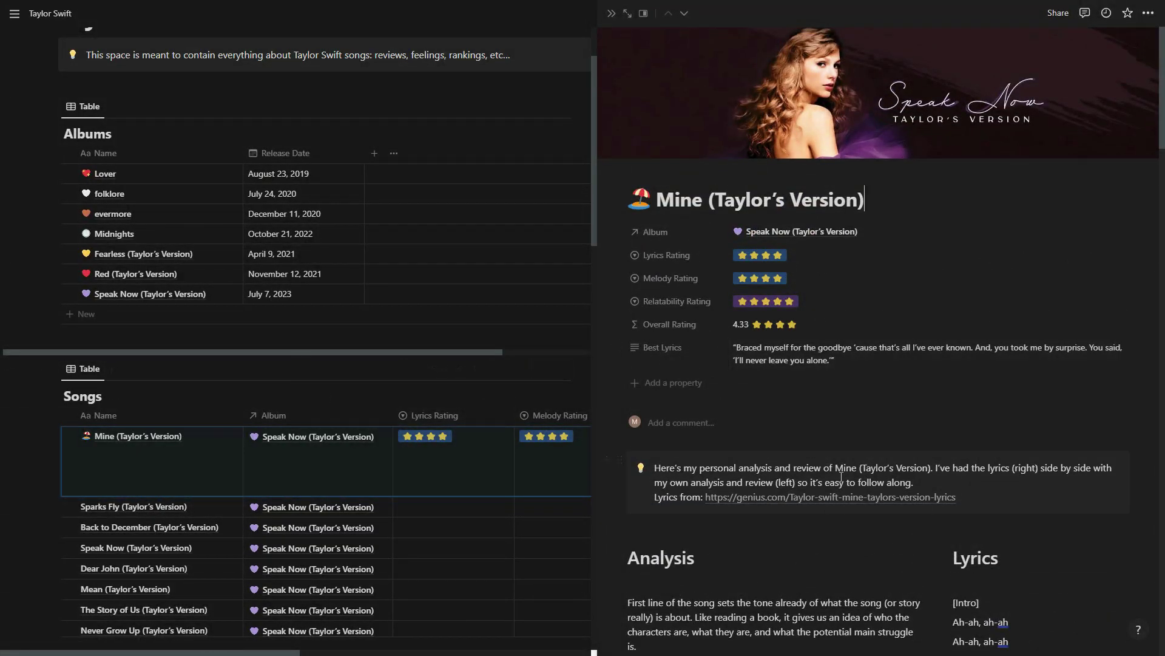
scroll(843, 499, down, 2)
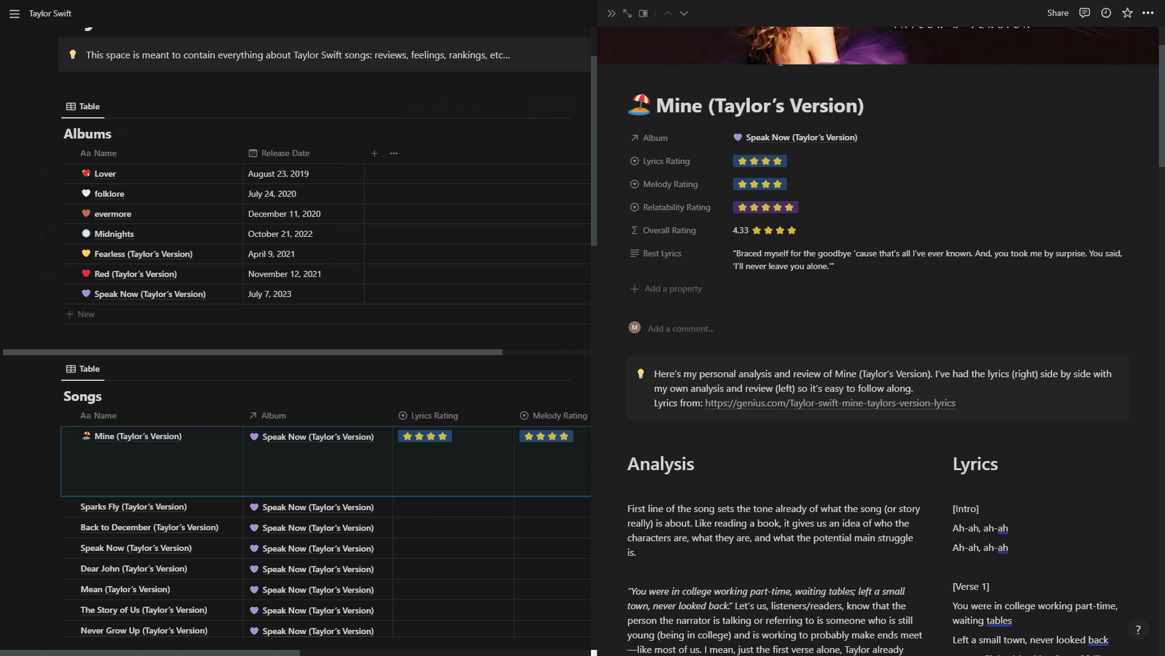
key(ctrl+shift+j)
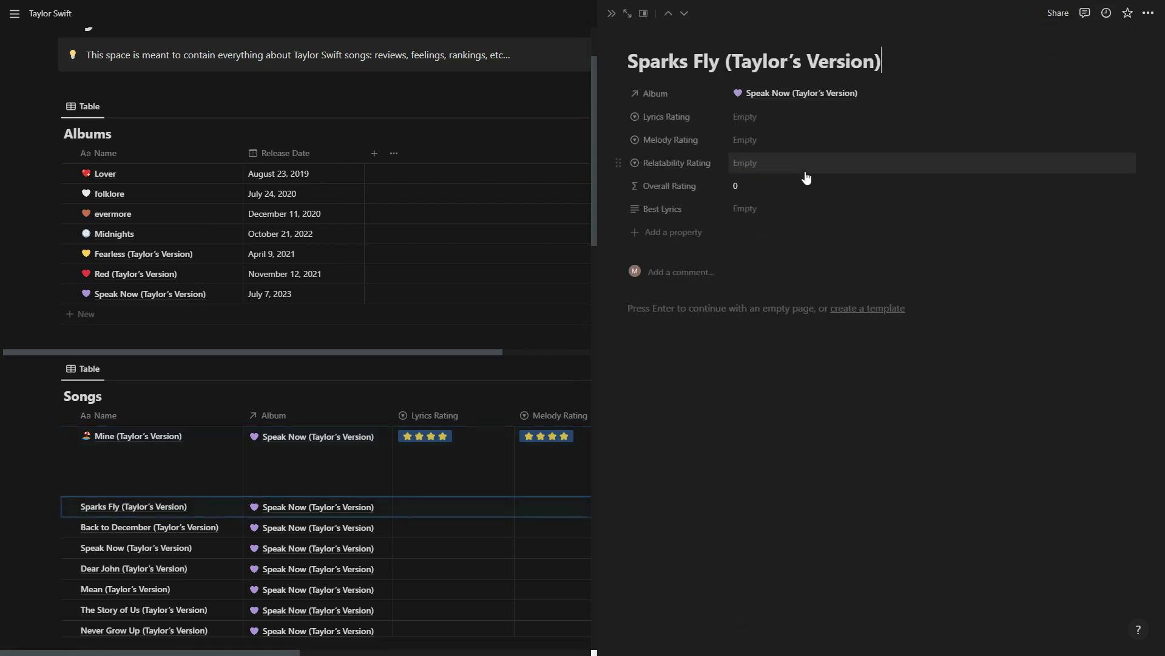
click(610, 17)
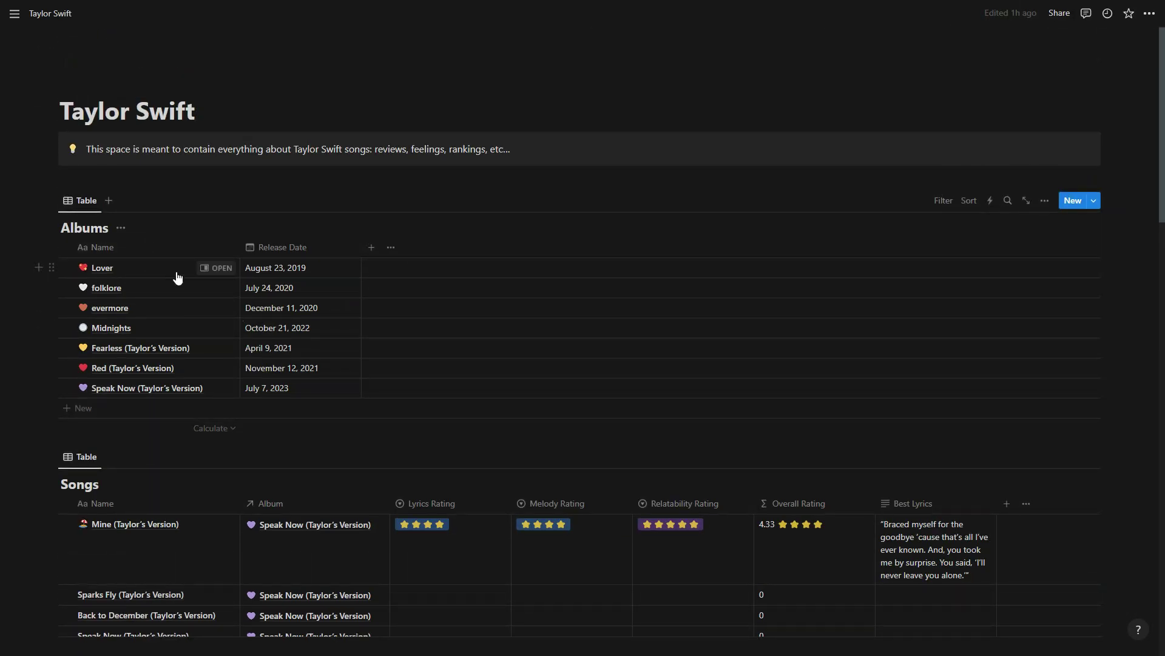
Open the Lover album from the Albums table as a full page and view its song gallery.
click(211, 271)
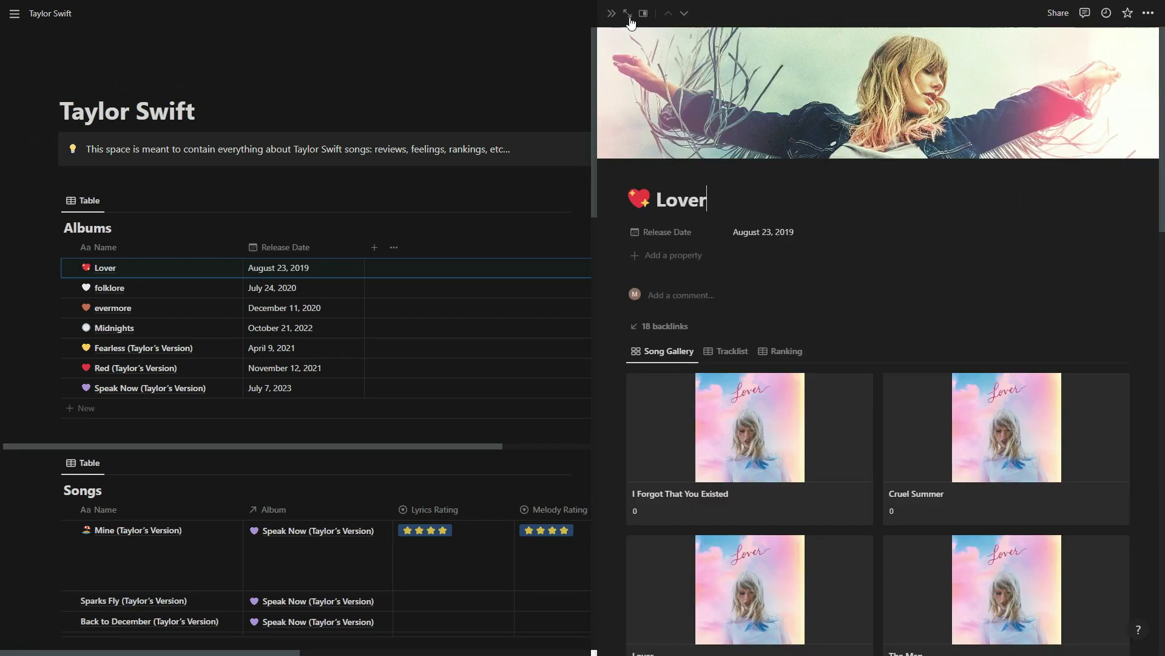
click(628, 14)
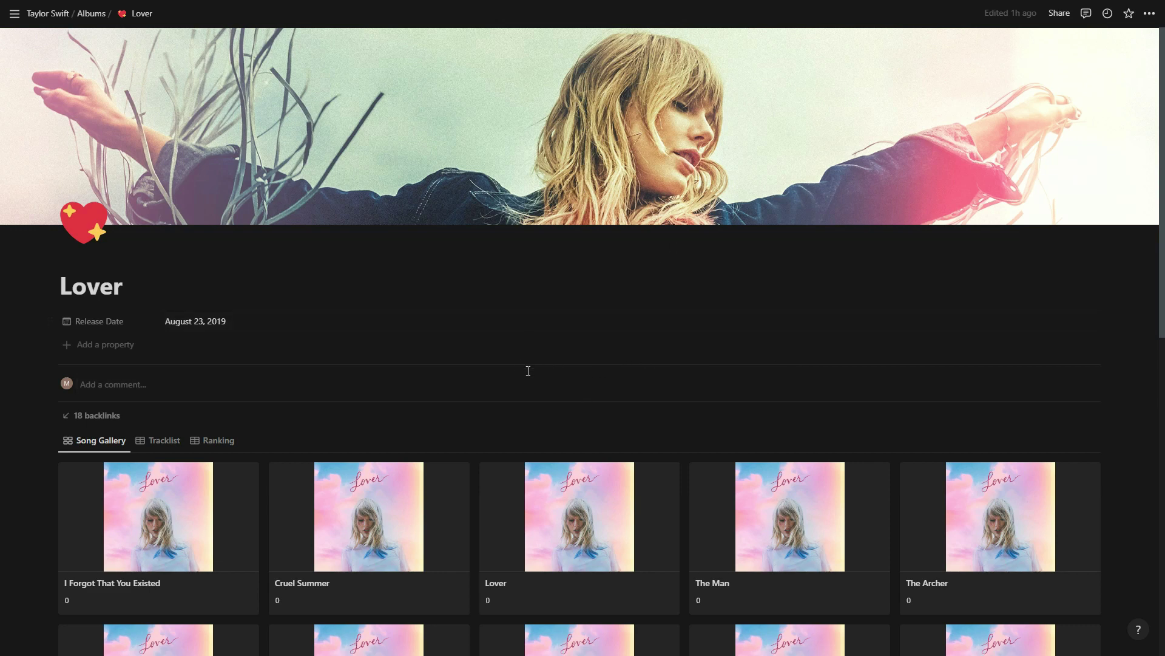
scroll(524, 352, down, 2)
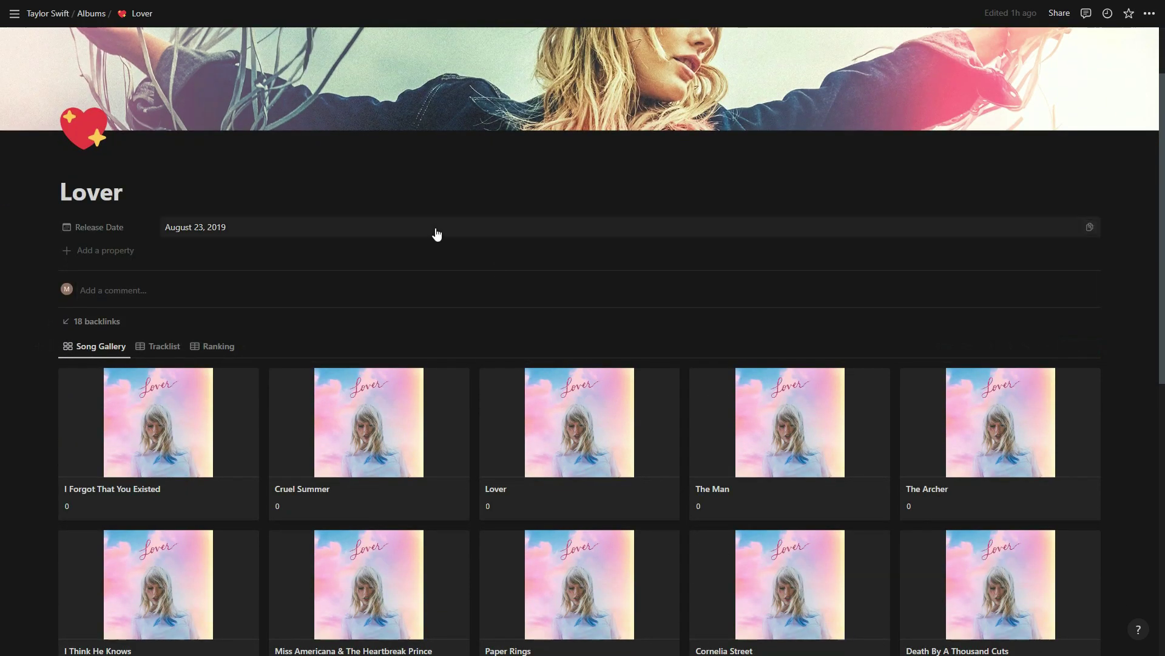
scroll(172, 445, down, 2)
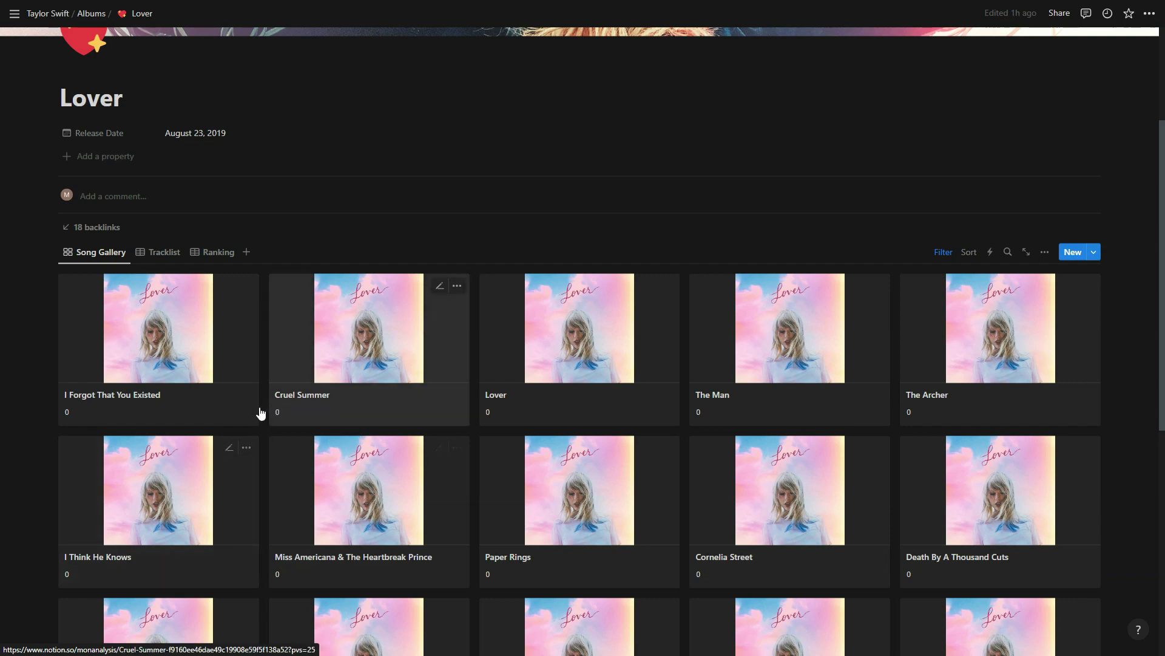
Examine the Lover album's songs in the Tracklist view and in the Ranking view.
click(170, 258)
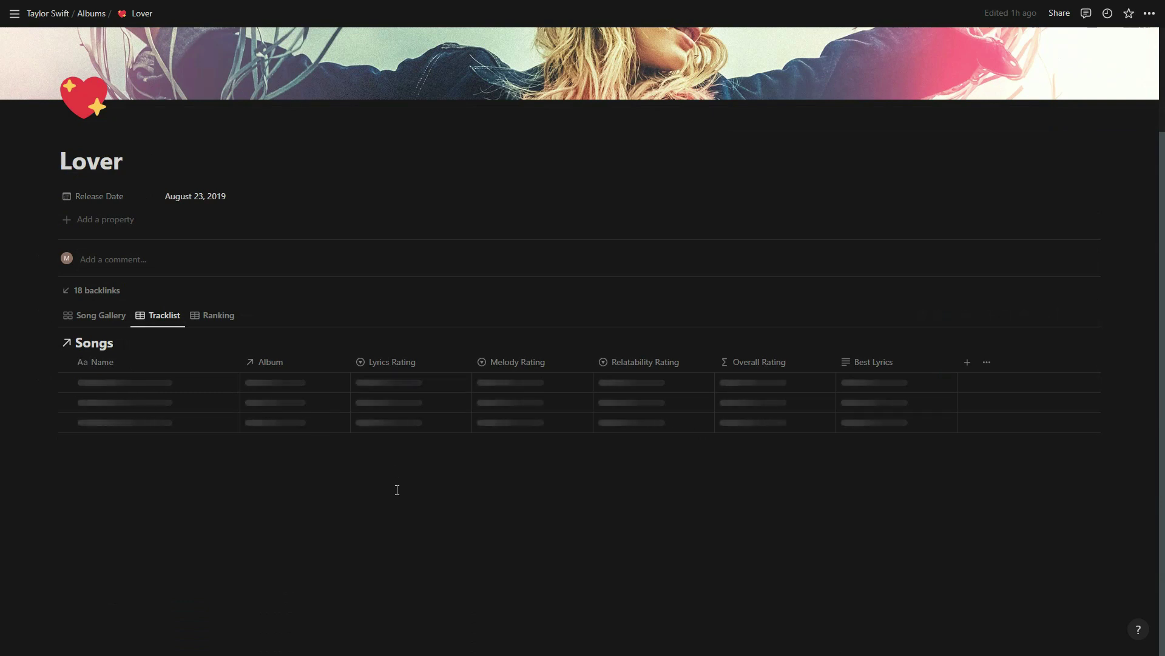
scroll(396, 488, down, 1)
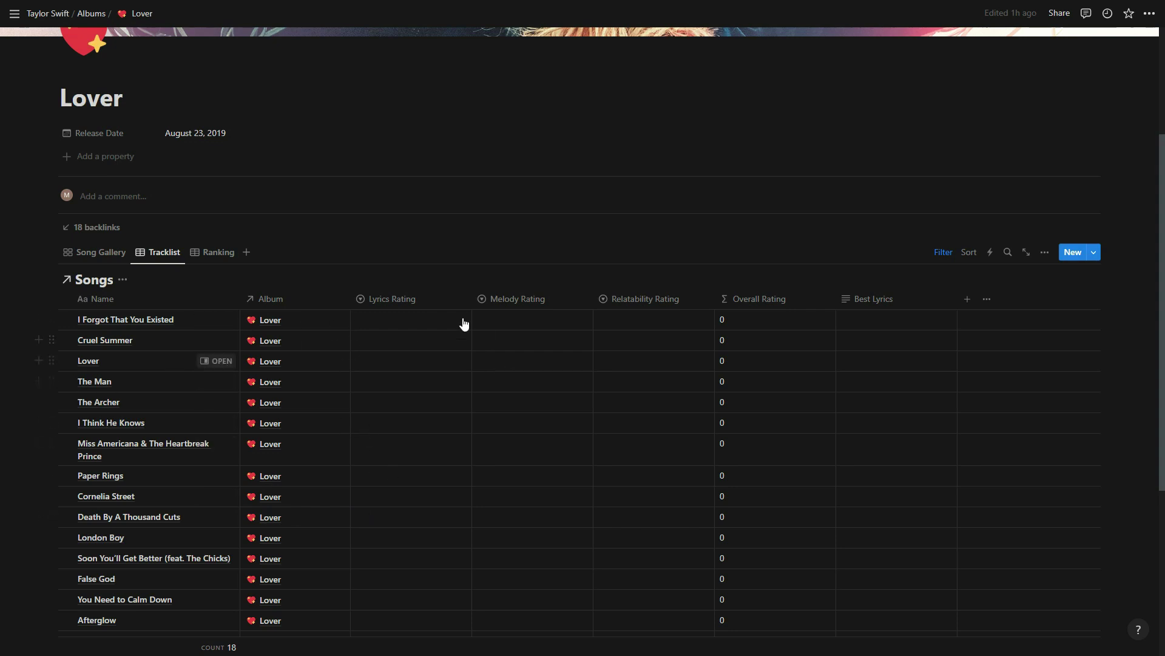
scroll(218, 412, down, 2)
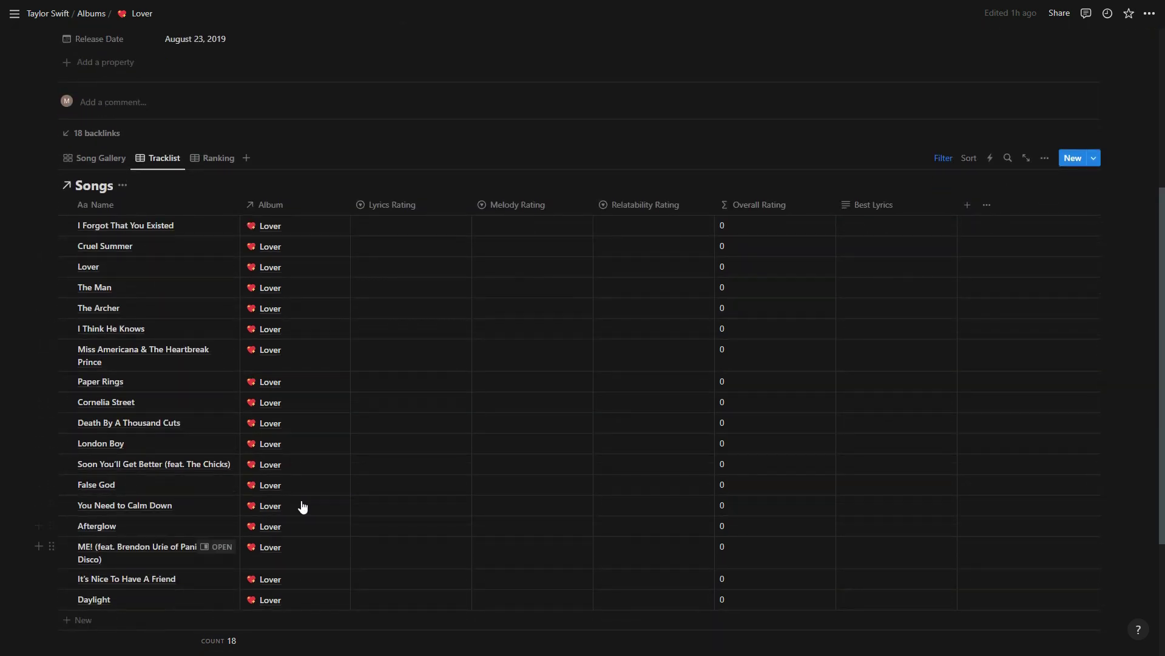
scroll(301, 507, up, 2)
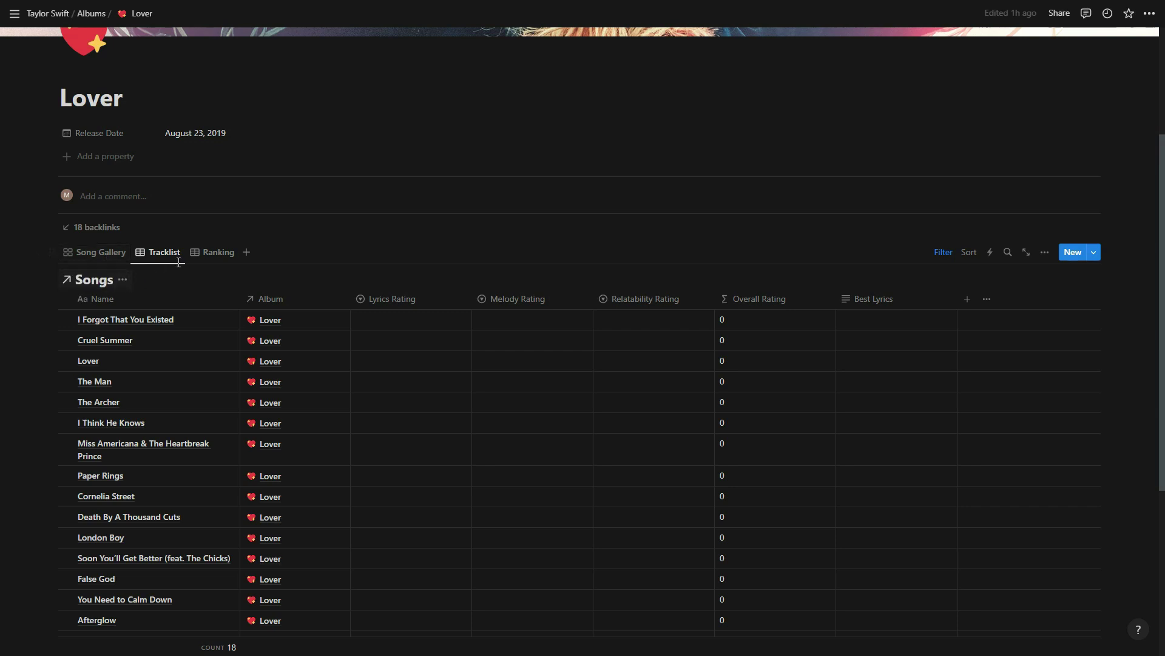
click(212, 256)
scroll(482, 522, down, 2)
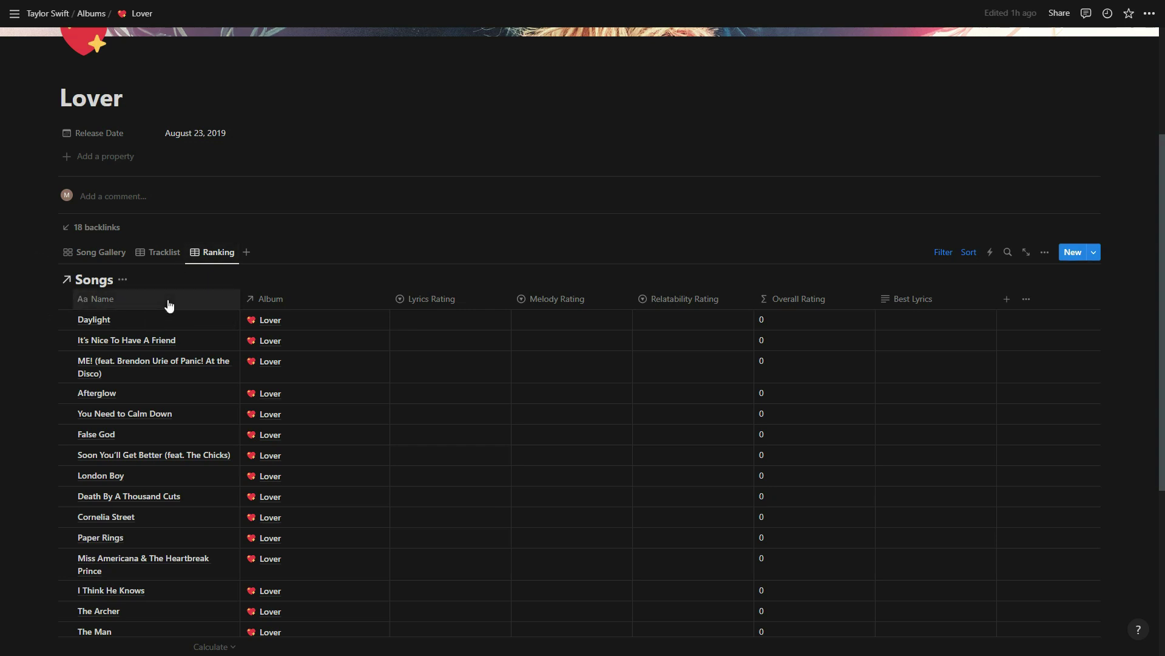
Rate I Forgot That You Existed in the Song Gallery with four stars for melody, three for lyrics and two for relatability.
click(116, 257)
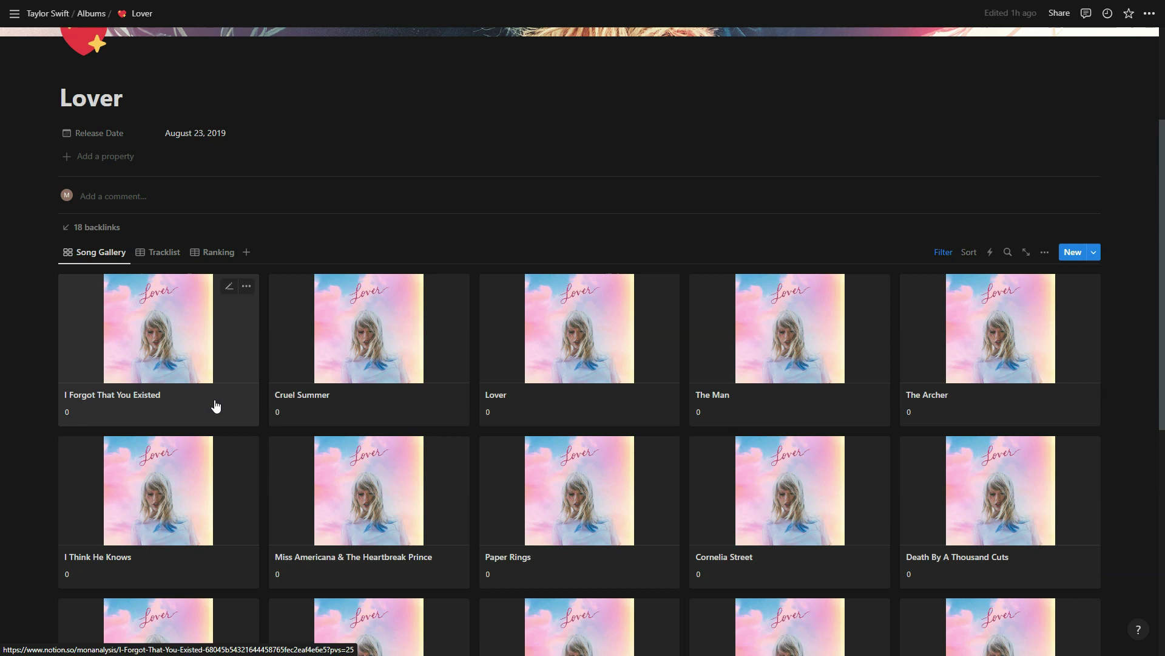
click(173, 416)
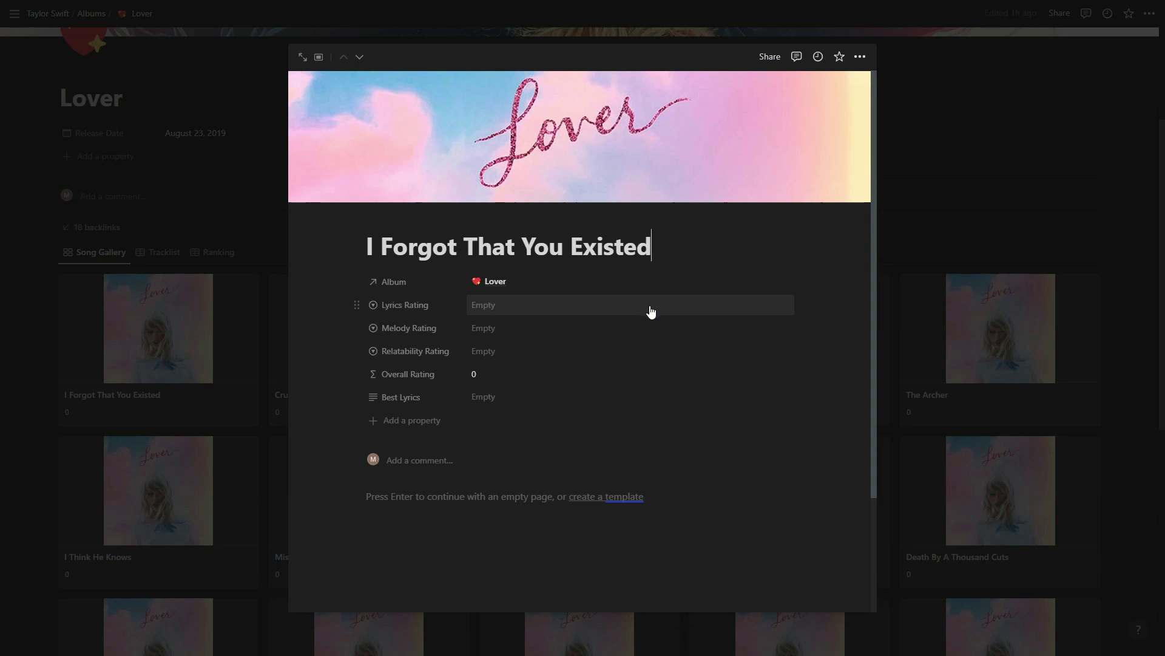
click(579, 328)
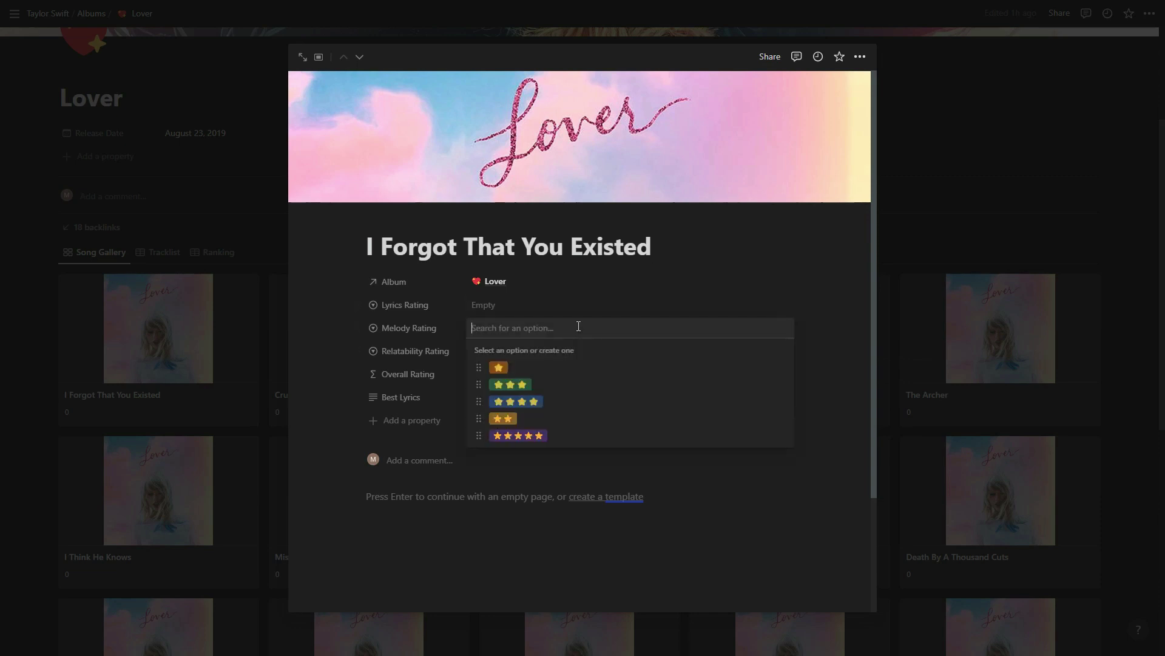
click(551, 401)
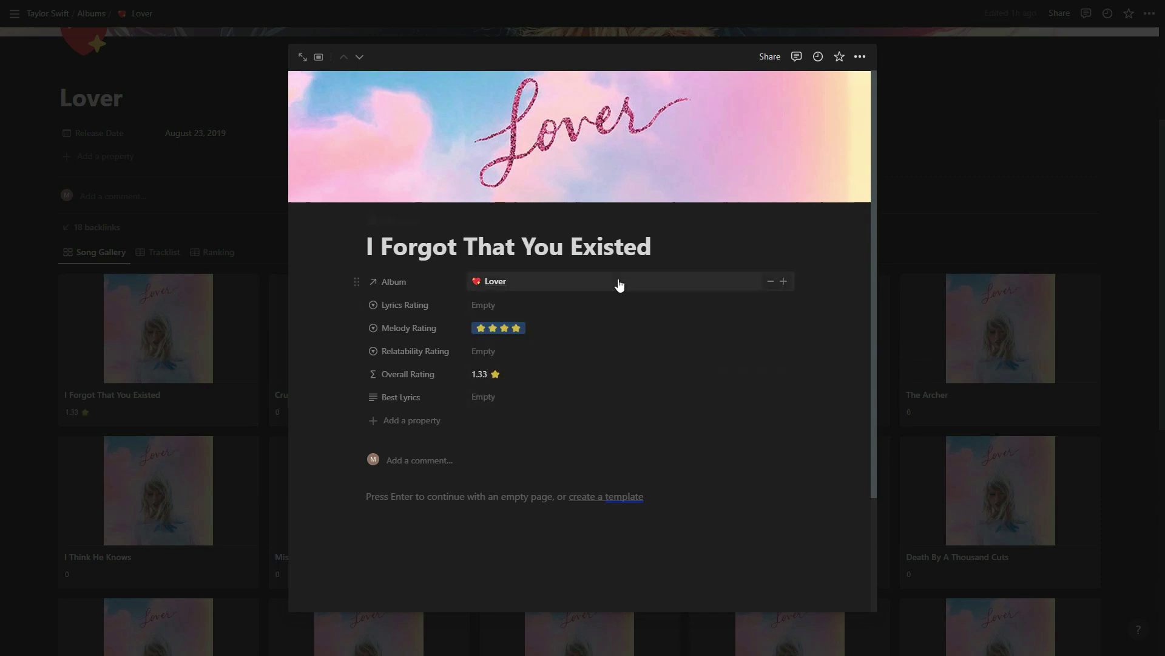
click(601, 302)
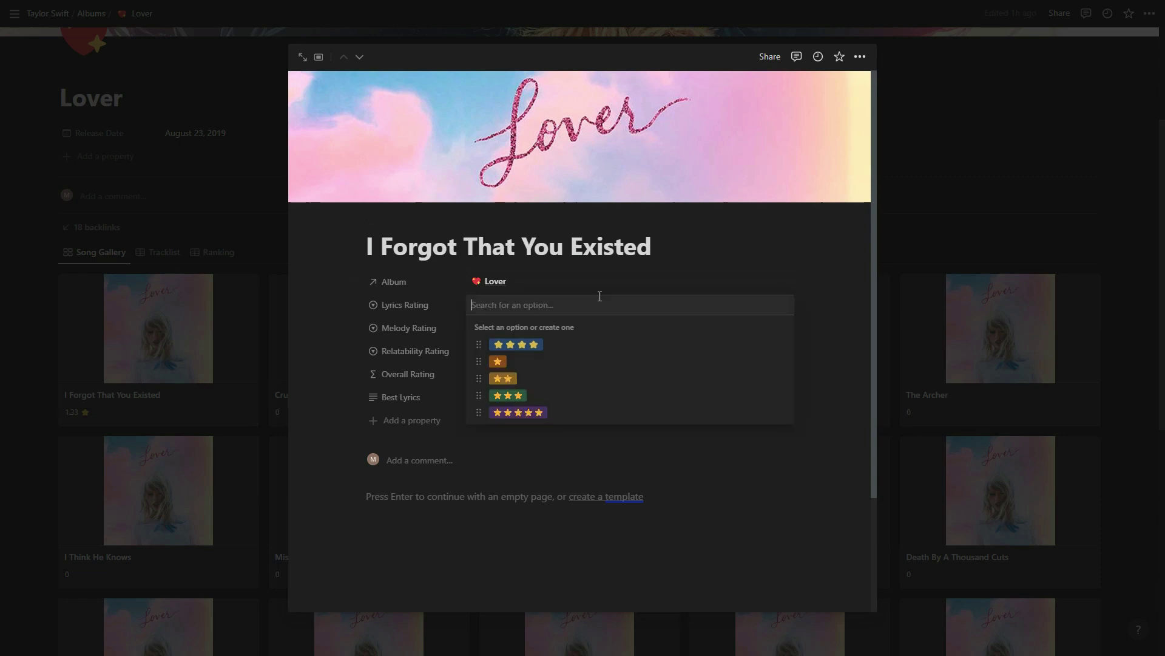
click(562, 395)
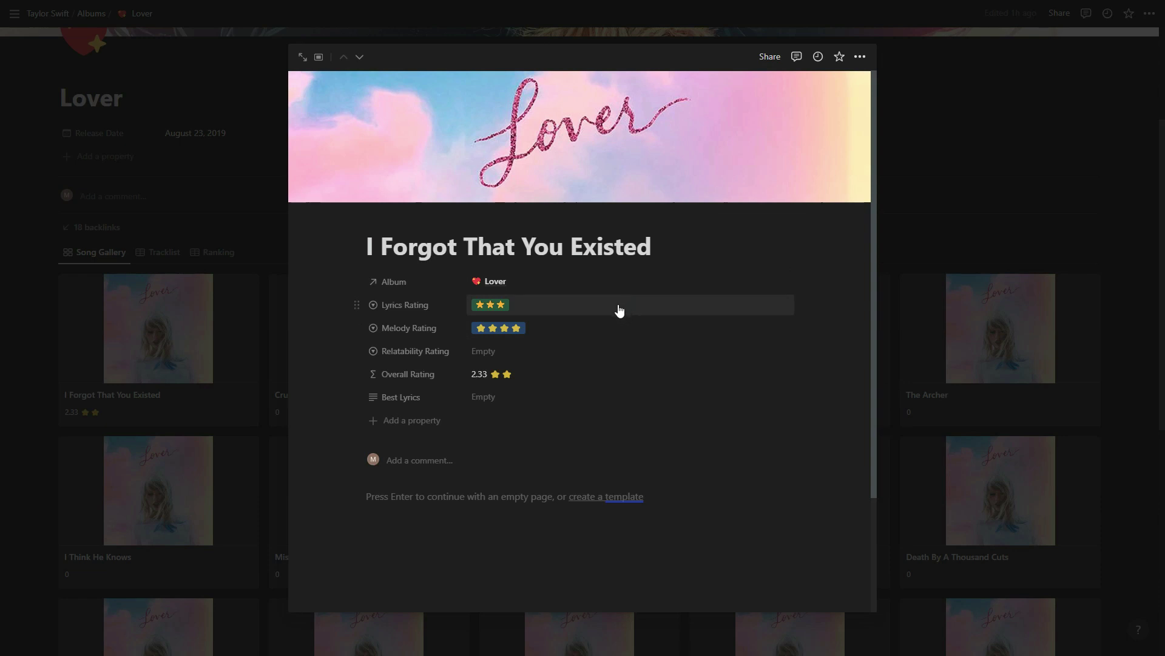
click(562, 357)
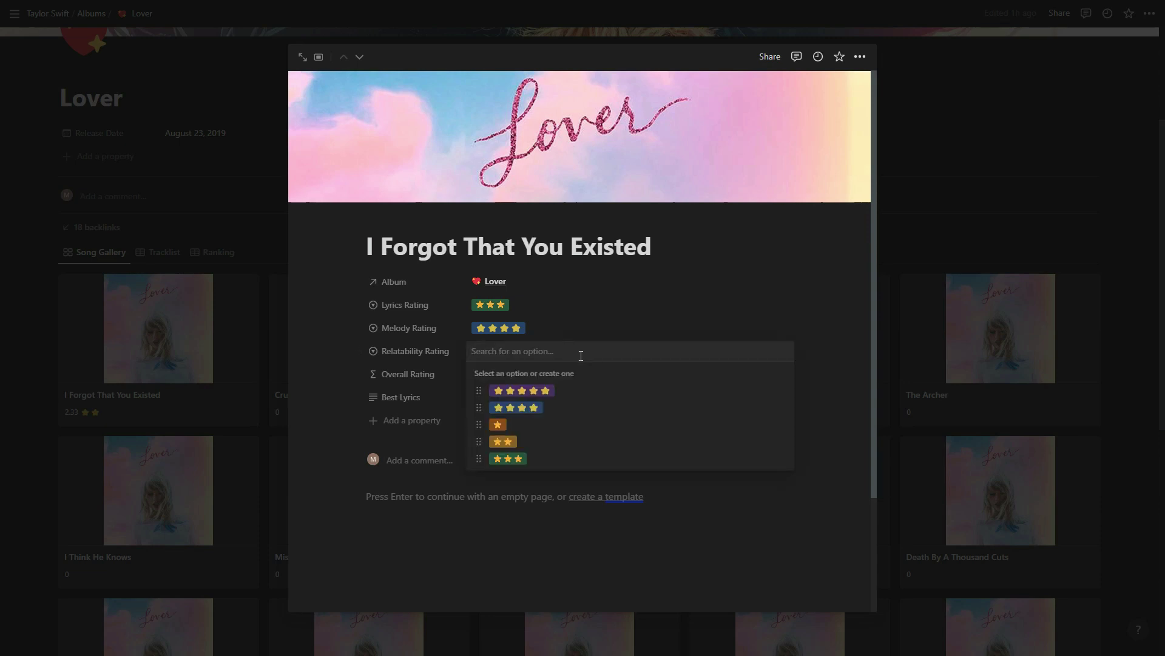
click(551, 443)
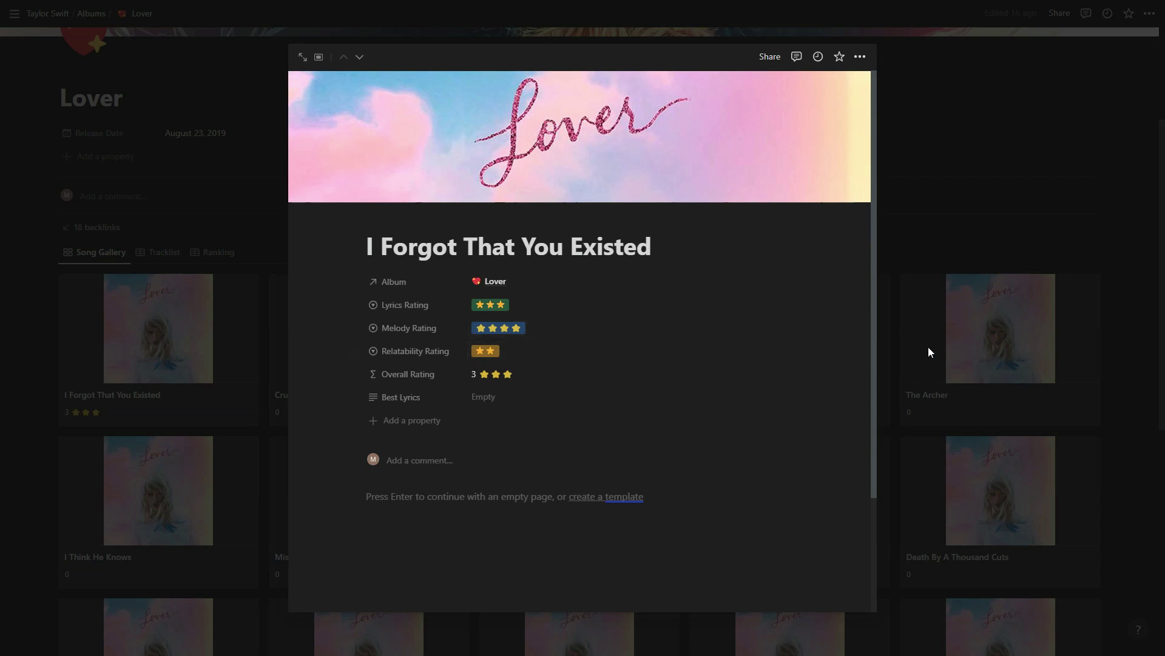
click(951, 372)
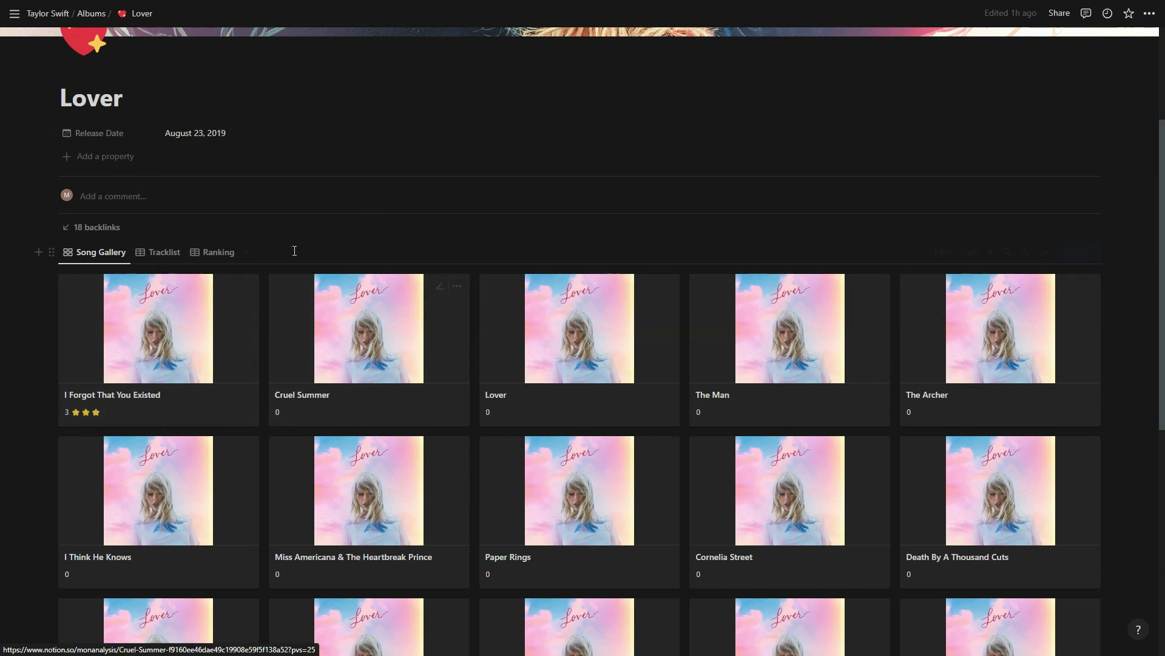
Check how I Forgot That You Existed is placed in the Ranking view, and return to the Song Gallery.
click(227, 255)
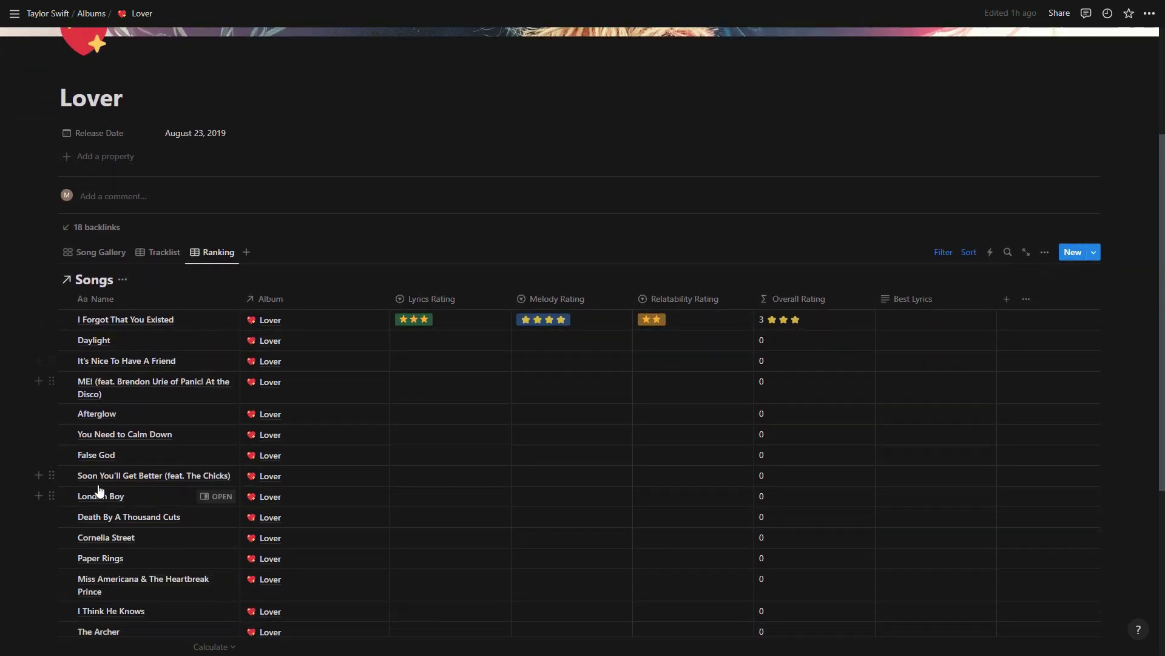
scroll(364, 457, up, 2)
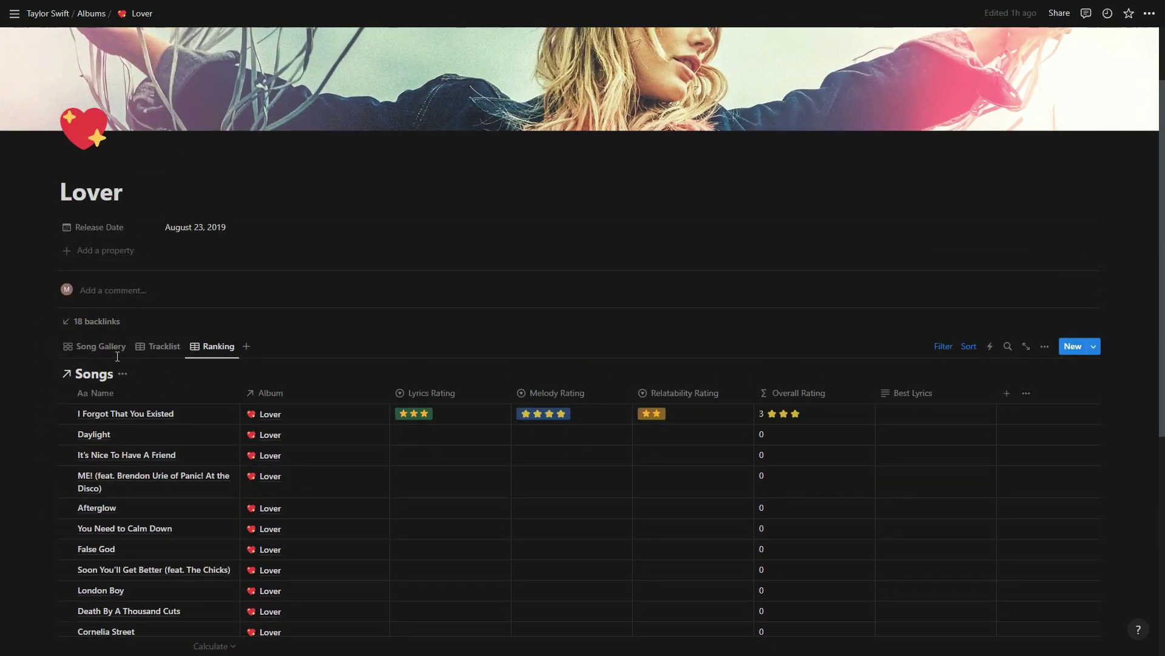
click(101, 347)
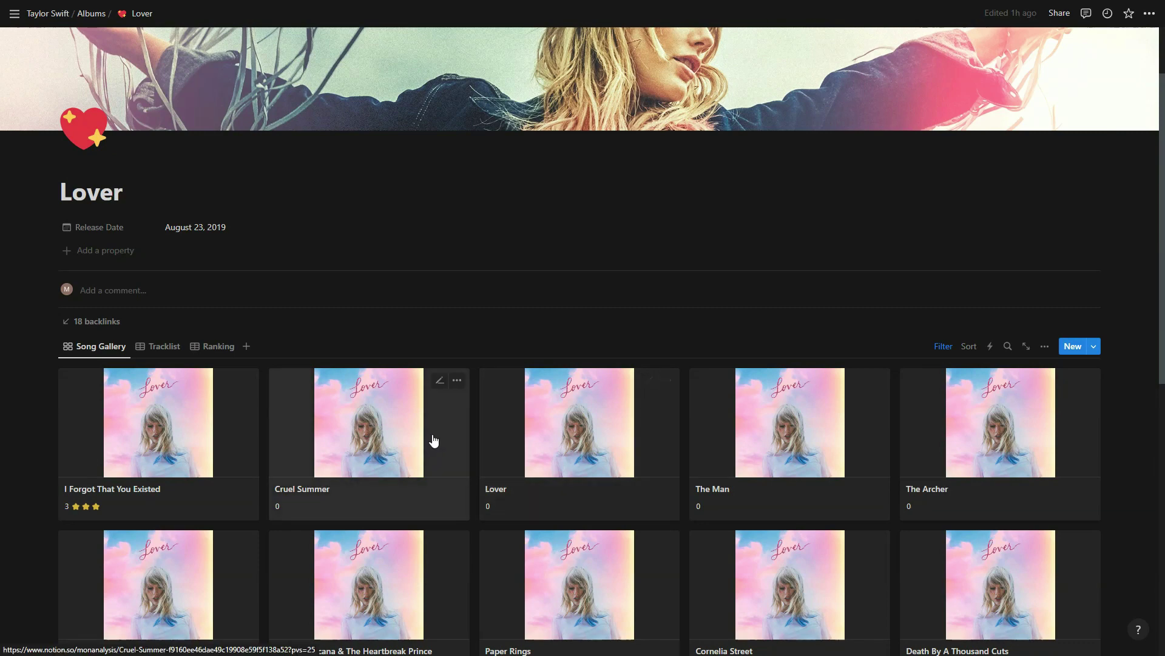
scroll(434, 436, down, 2)
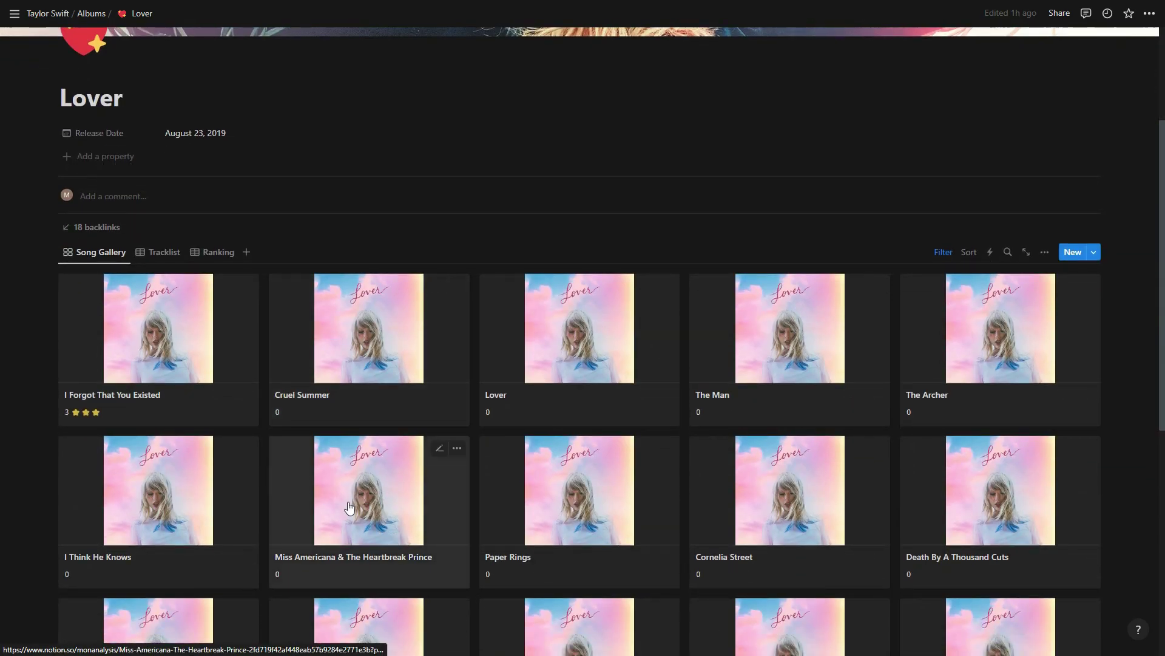
Rate Cruel Summer with four stars for lyrics, five for melody and four for relatability, and return to the Song Gallery.
click(354, 398)
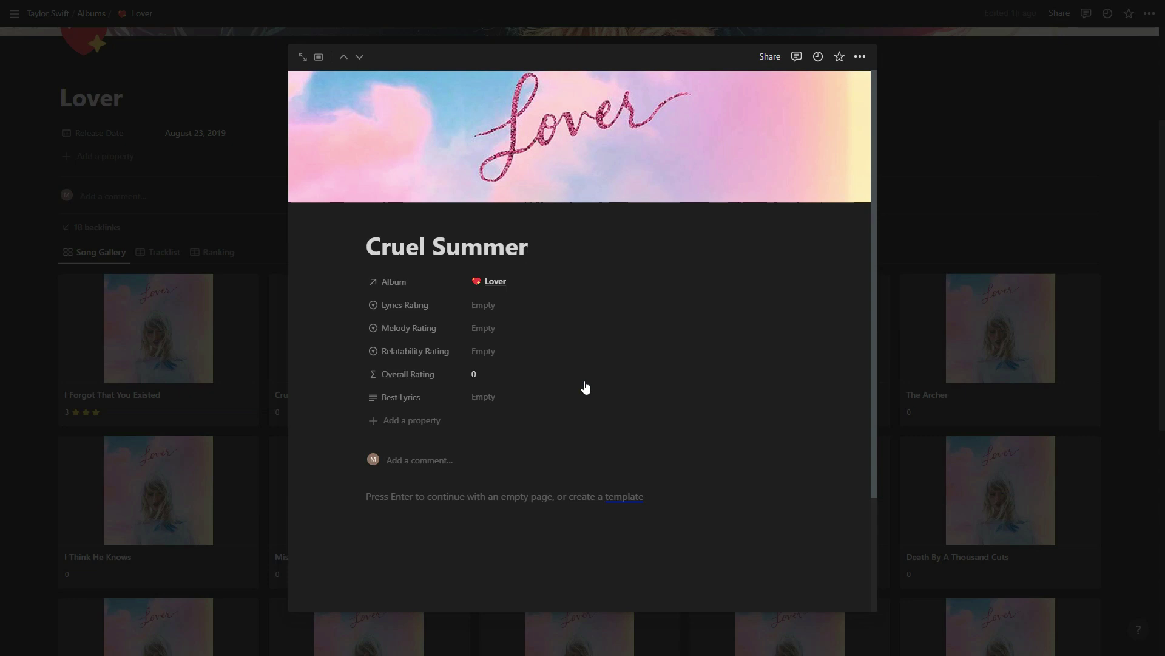
click(519, 318)
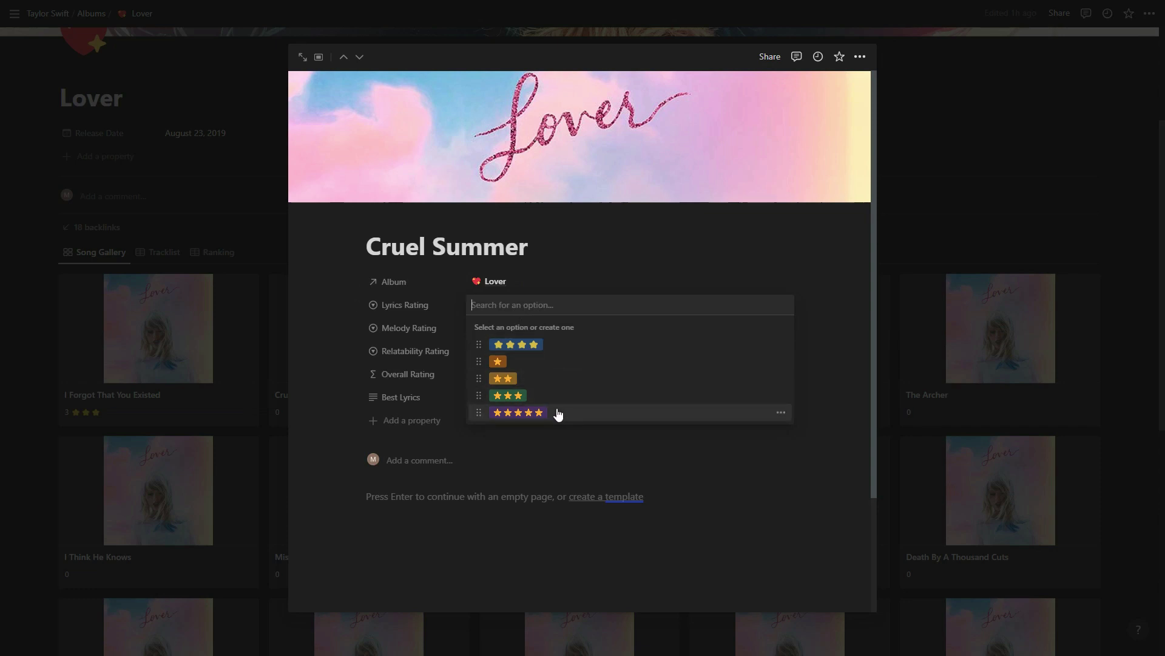
click(566, 344)
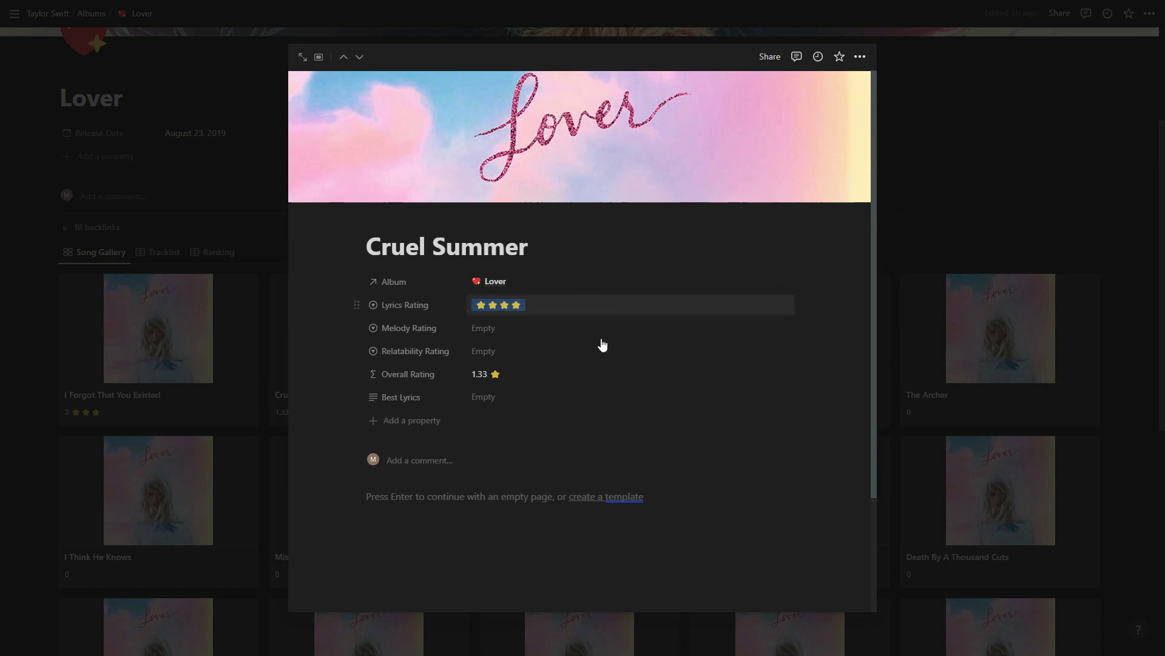
click(526, 331)
click(542, 437)
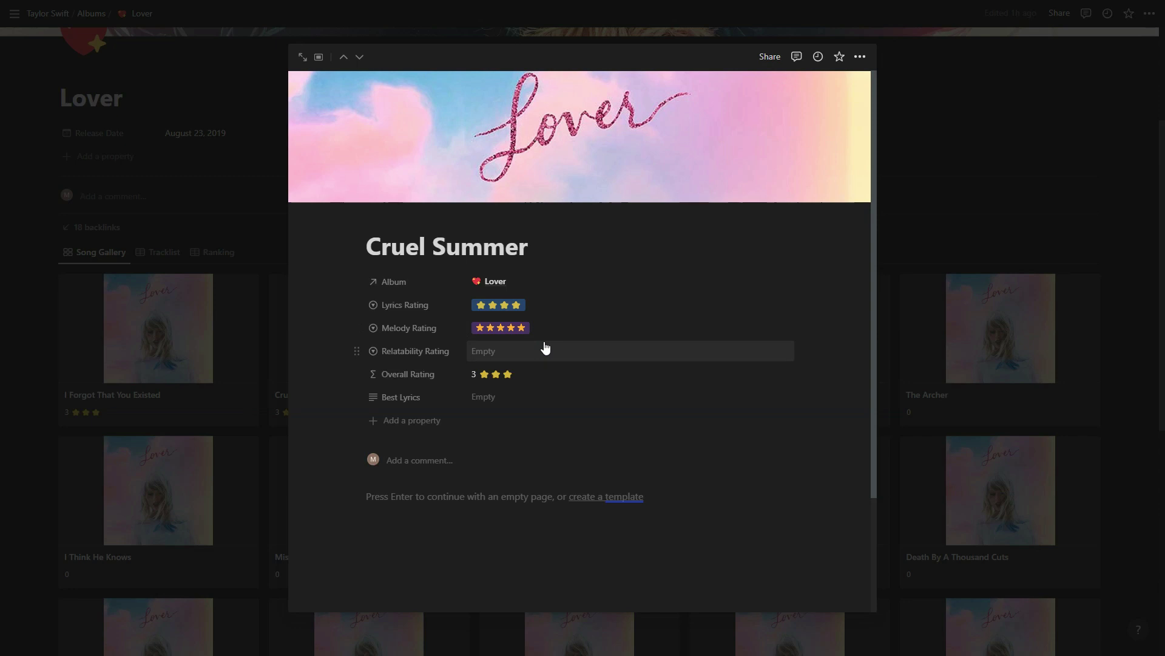
click(554, 350)
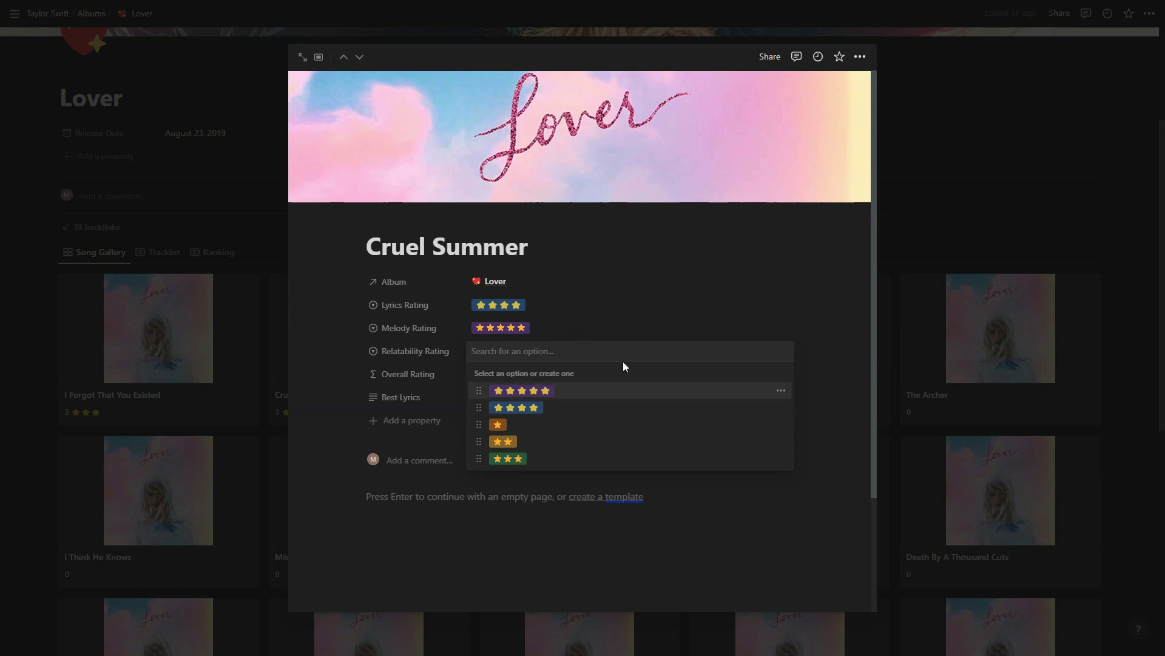
click(591, 408)
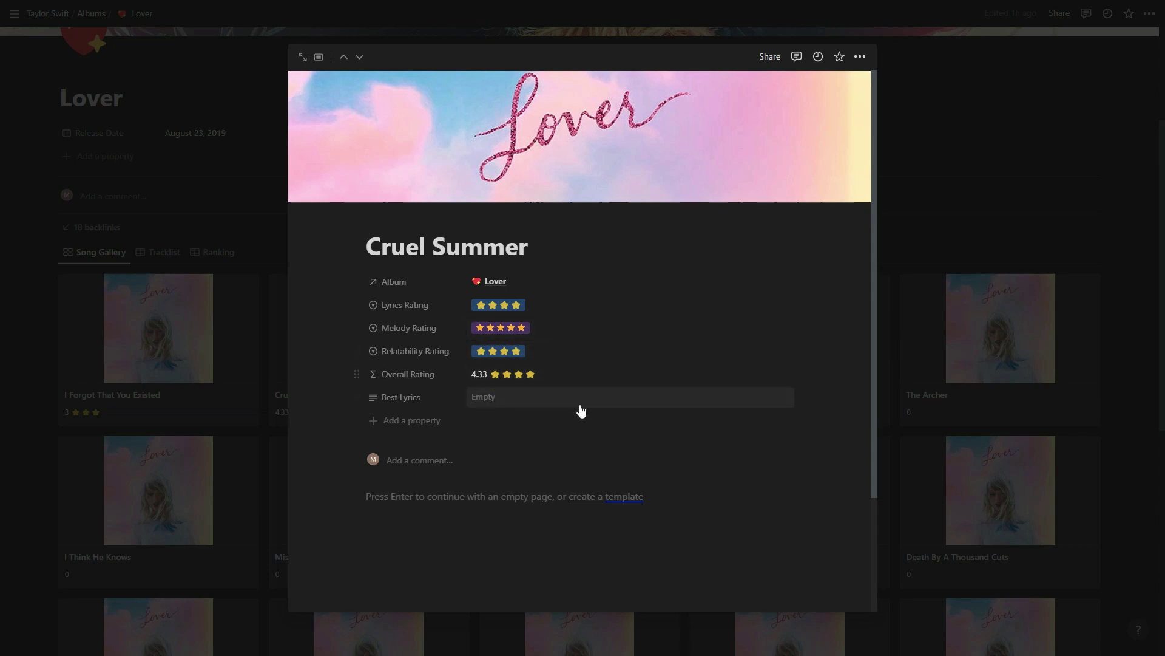
click(250, 461)
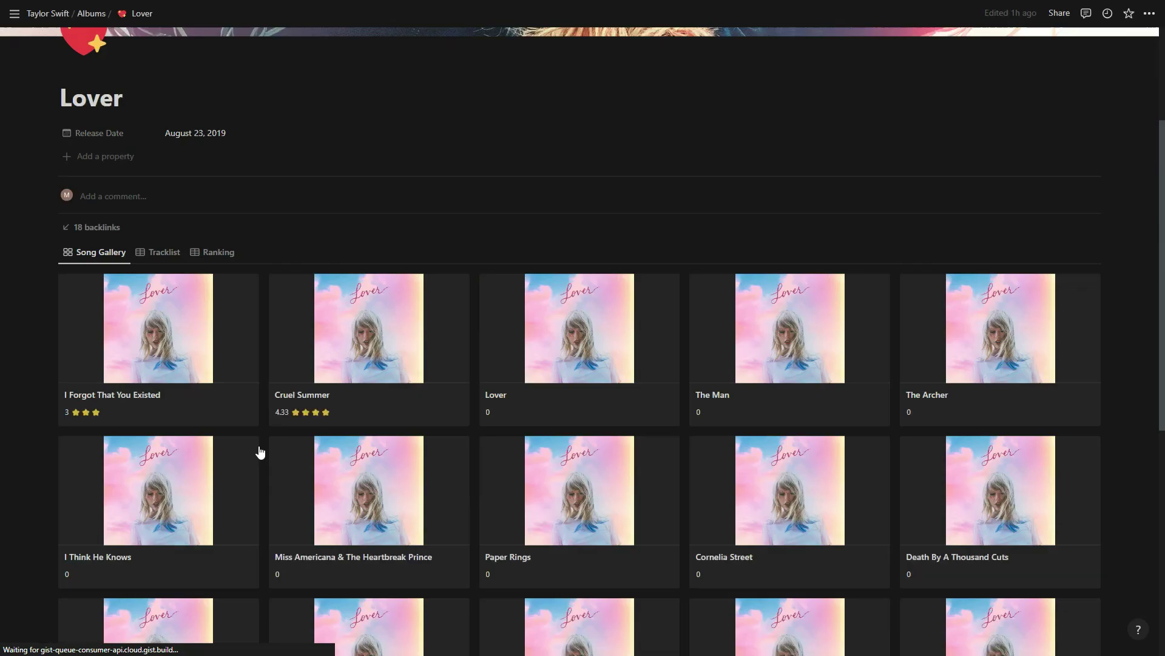
Rate the song Lover with four stars for lyrics, three for melody and three for relatability, and return to the Song Gallery.
click(574, 398)
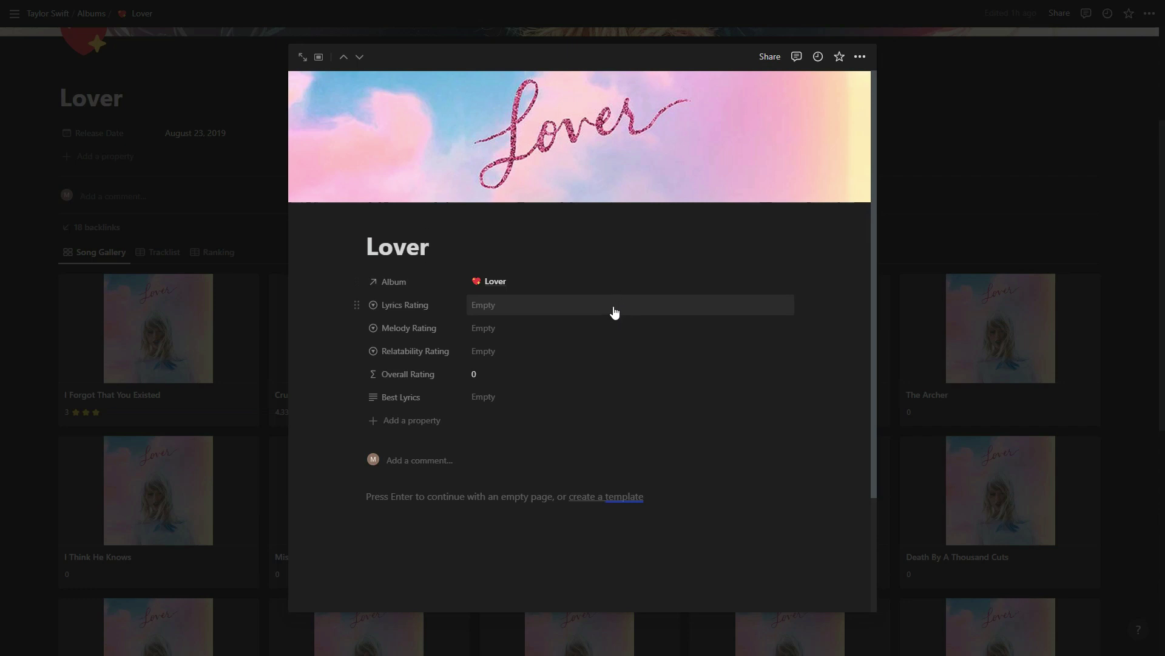
click(615, 311)
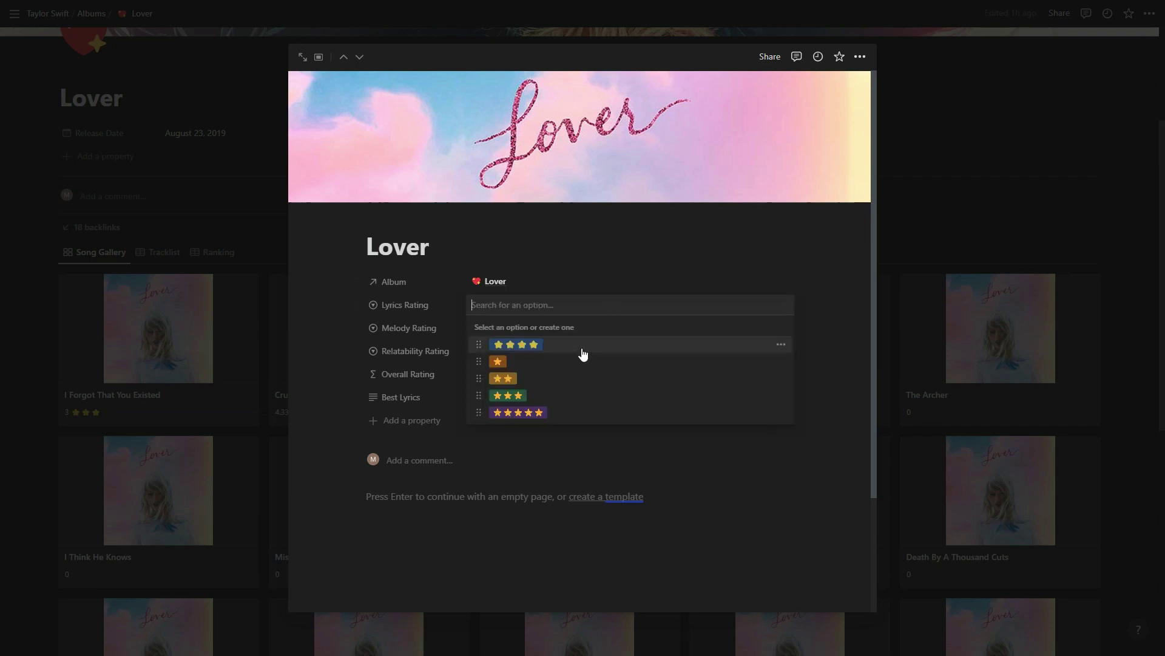
click(614, 344)
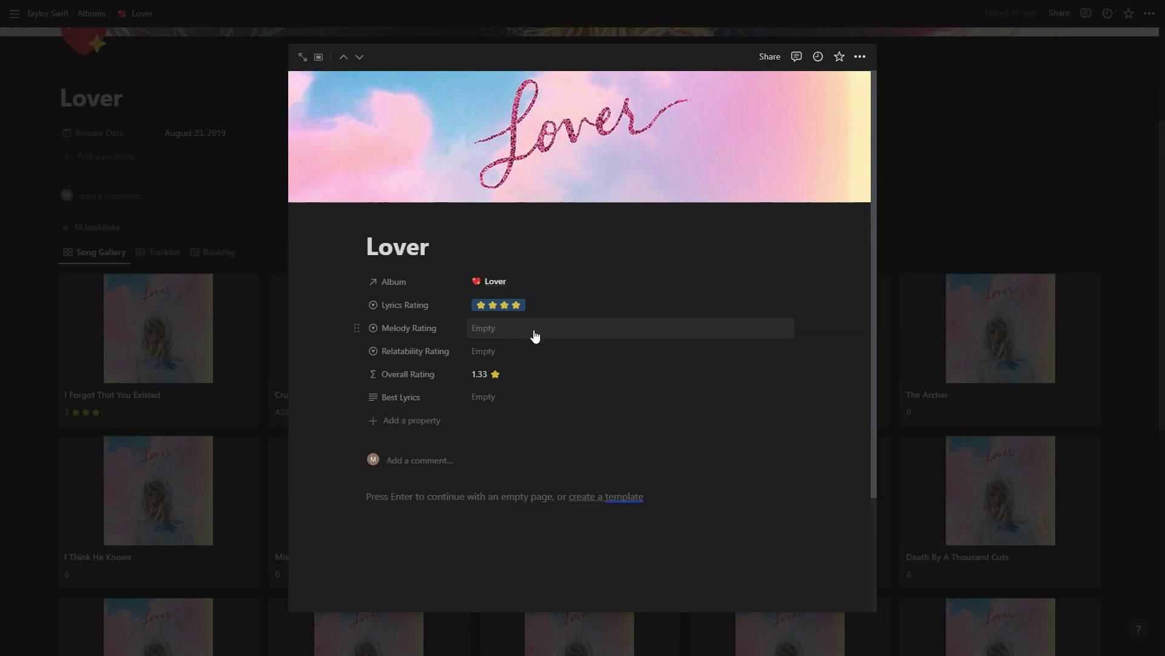
click(576, 334)
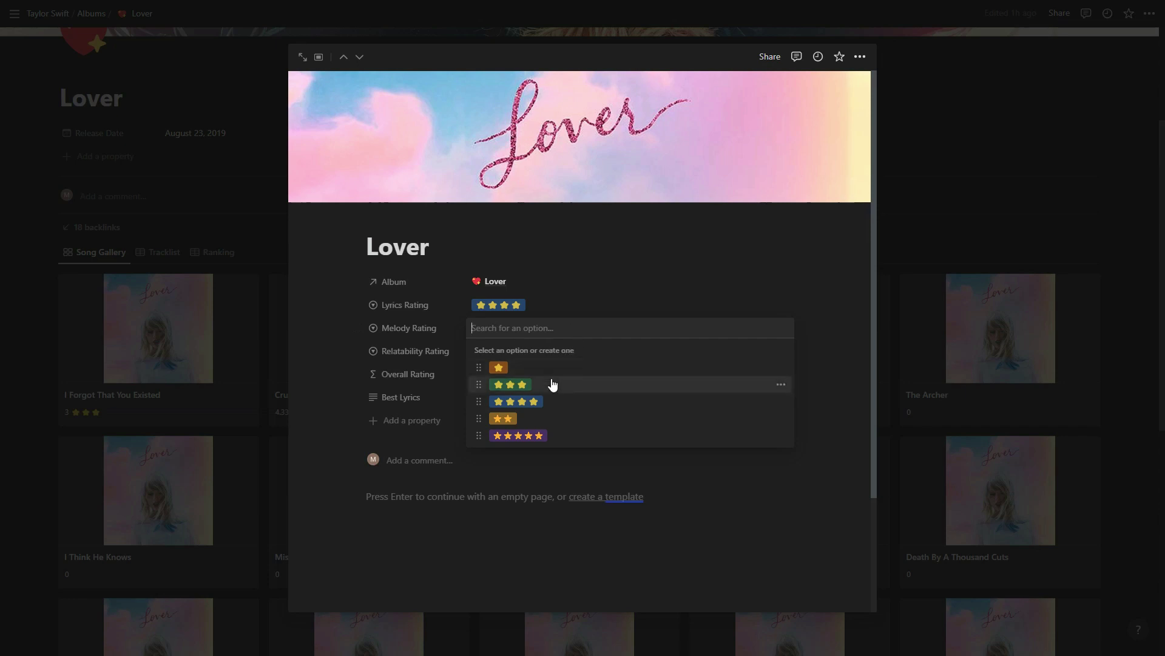
click(554, 384)
click(569, 348)
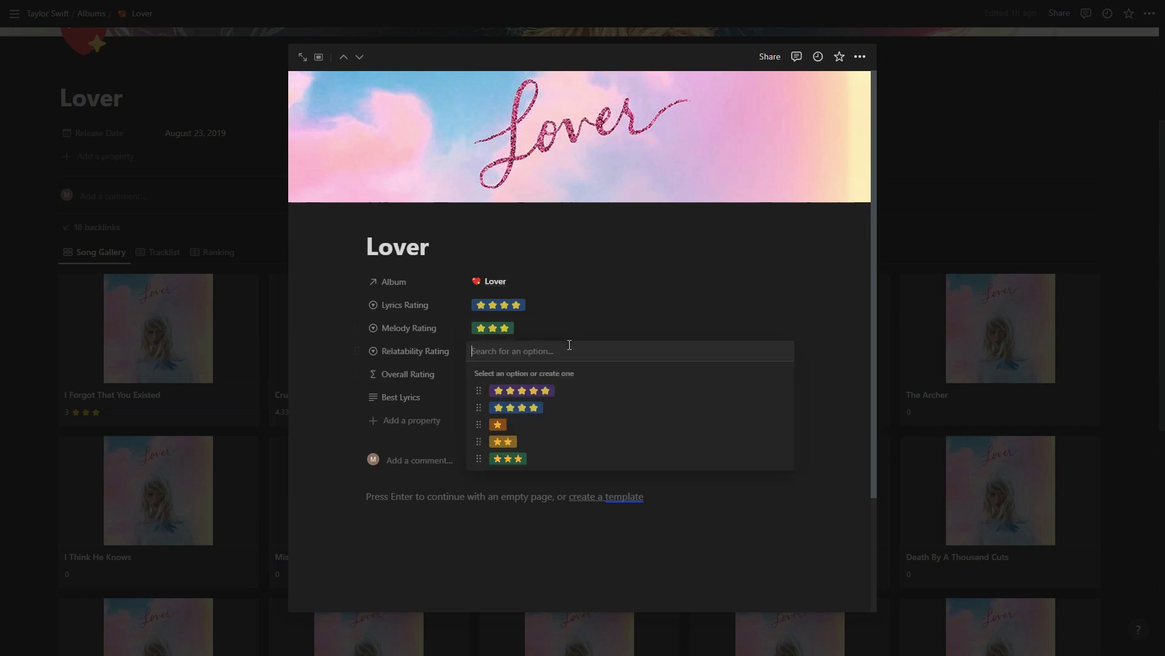
click(554, 464)
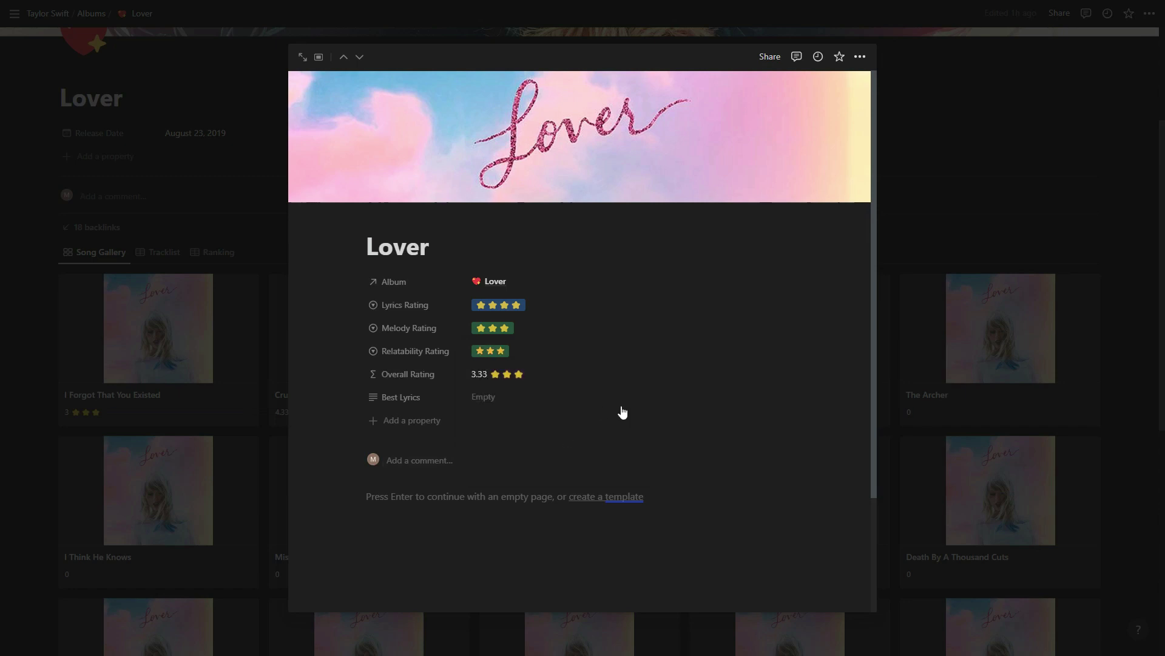
click(903, 474)
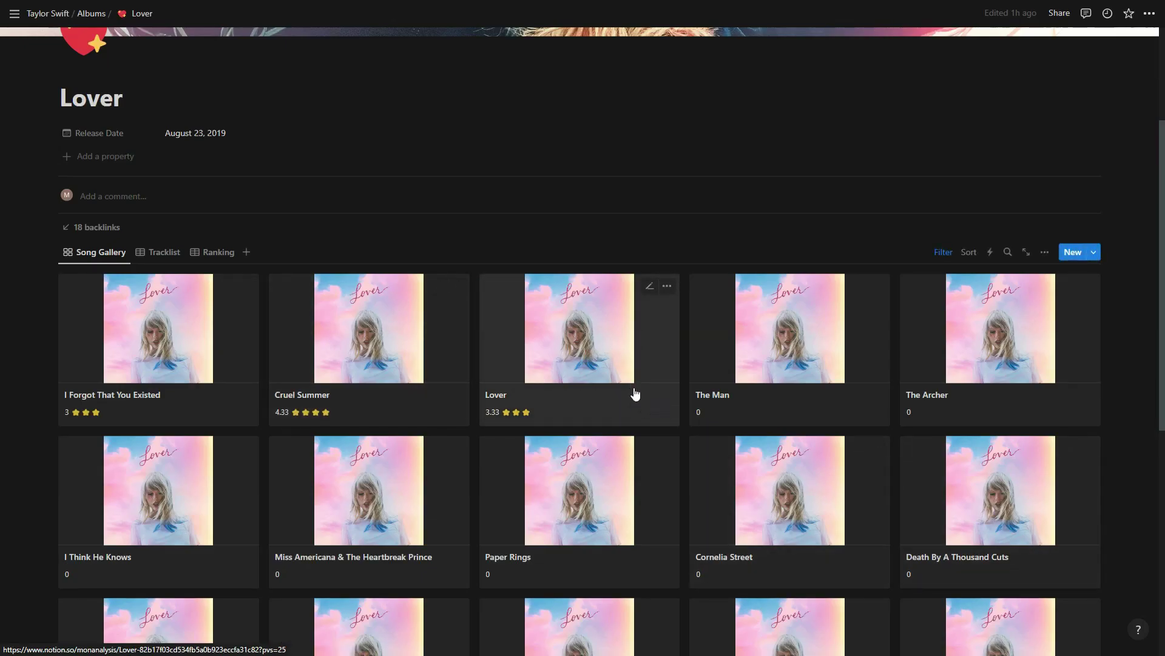
Rate The Man with four stars for lyrics, three for melody and three for relatability.
click(783, 403)
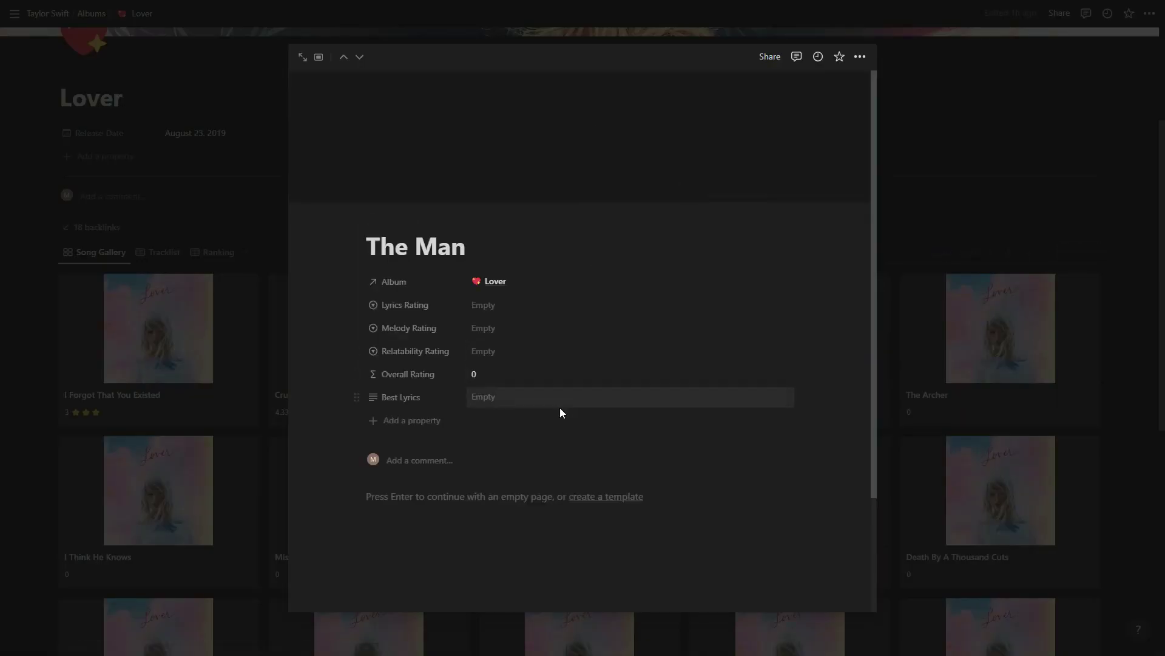
click(542, 307)
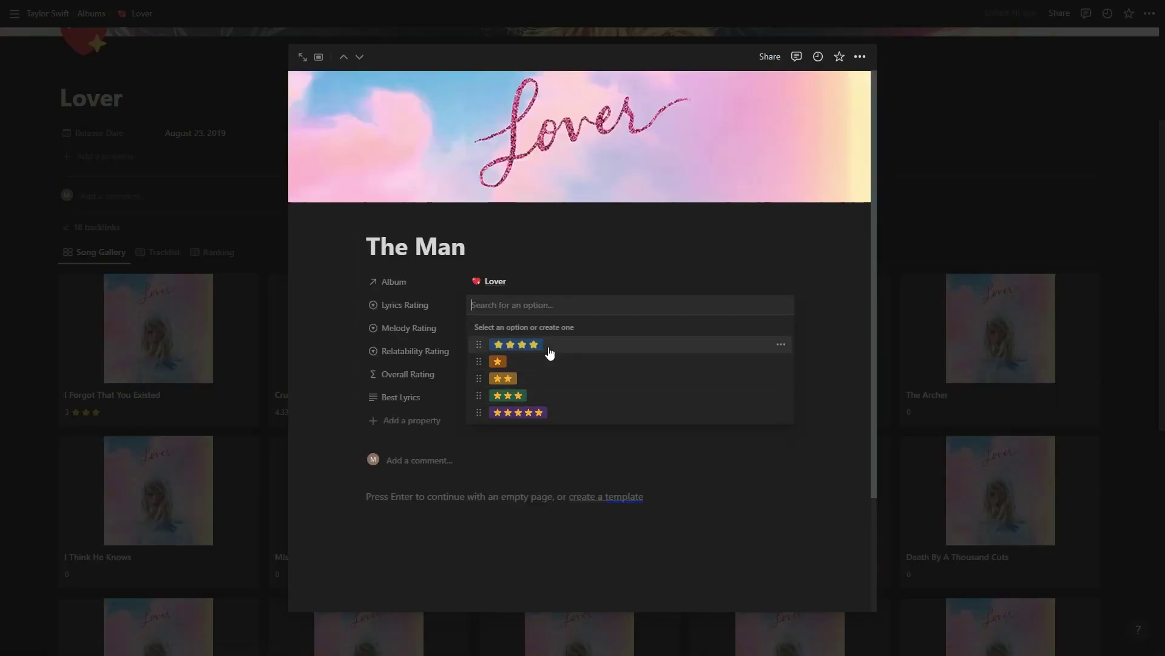
click(551, 347)
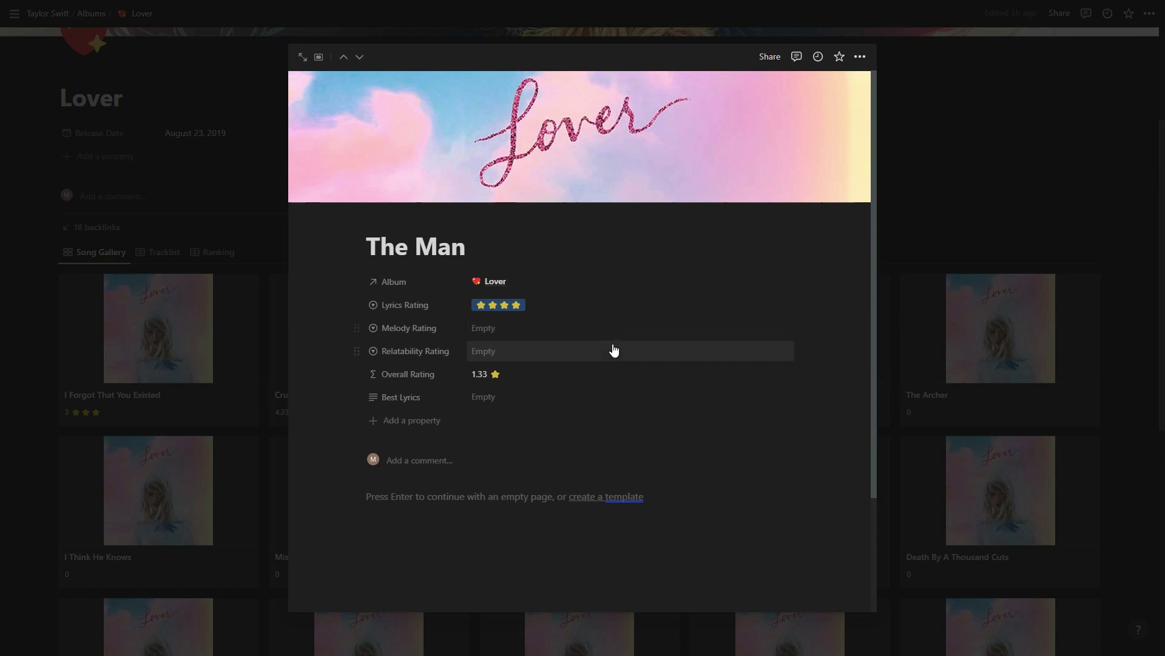
click(570, 332)
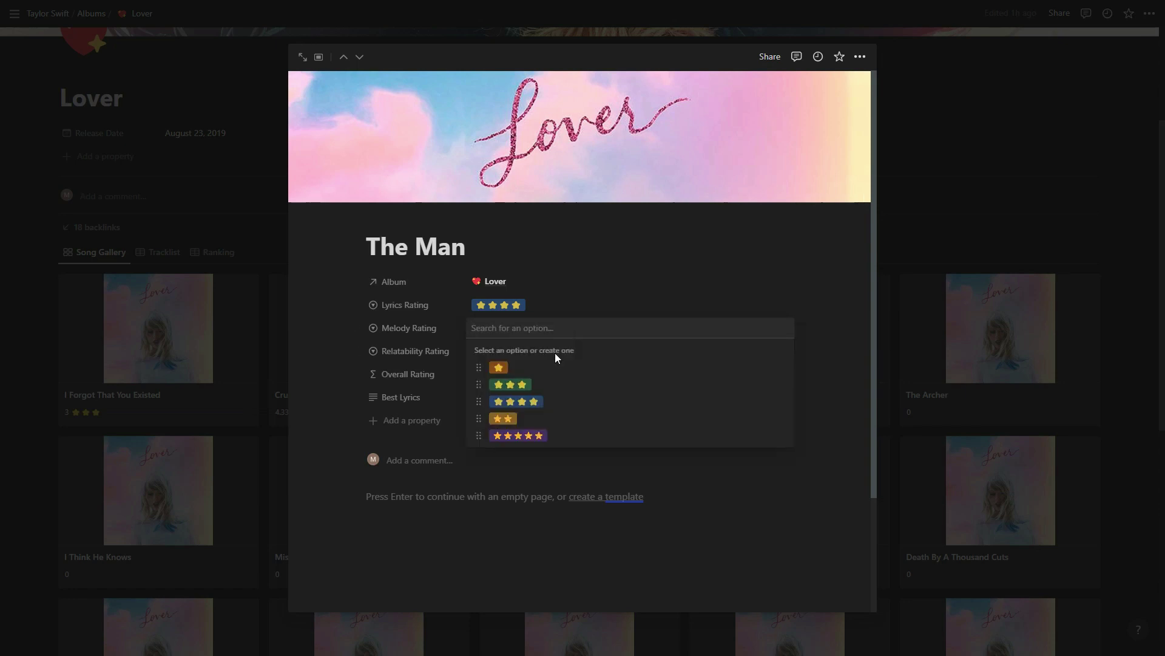
click(521, 387)
click(538, 360)
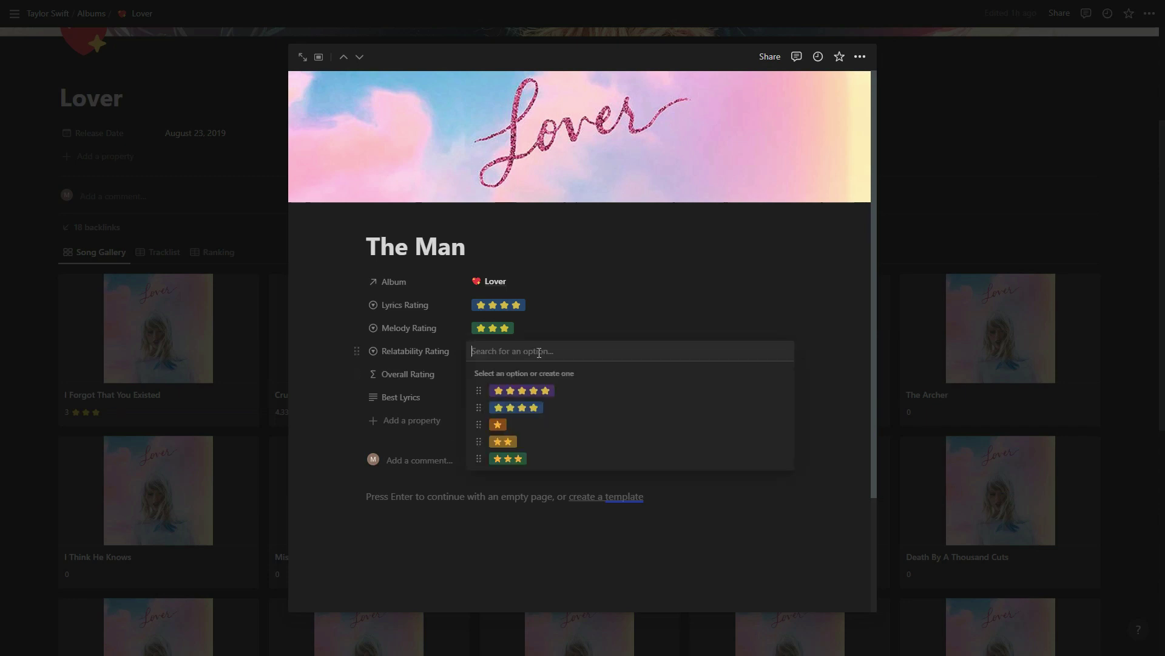
click(521, 460)
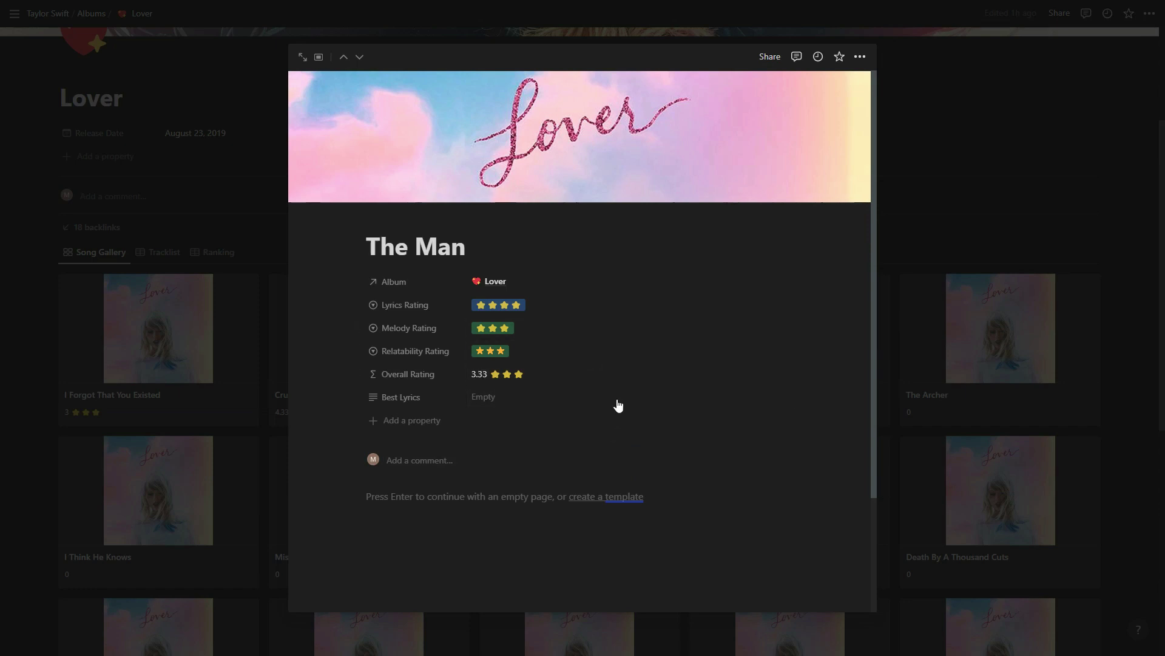
click(613, 352)
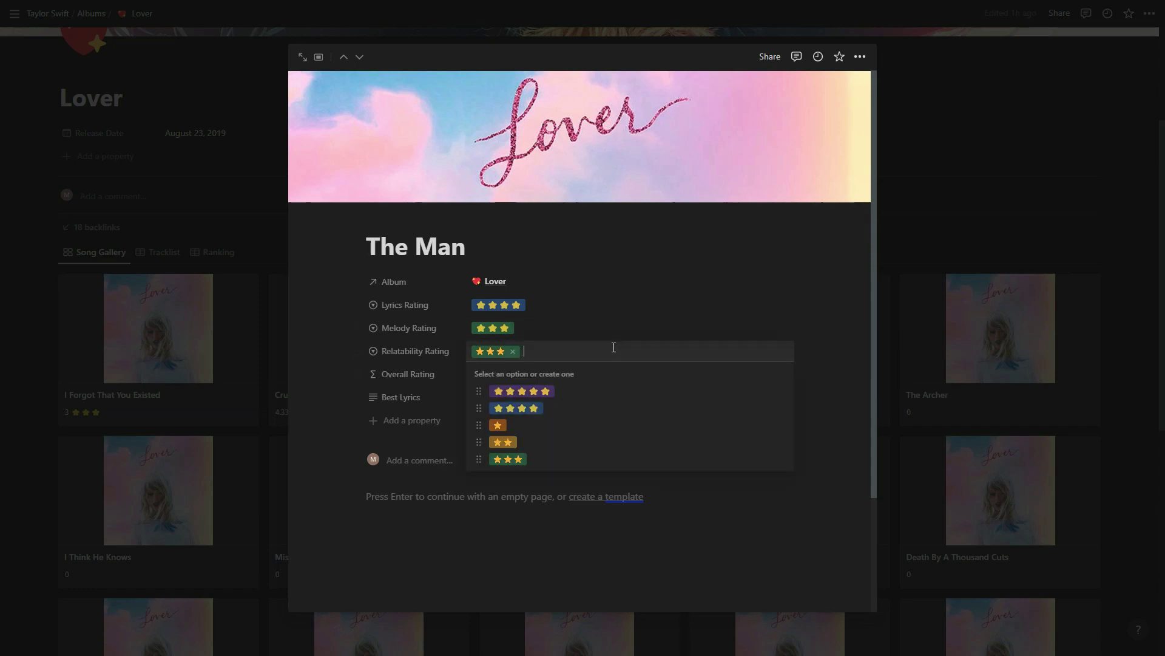
click(822, 348)
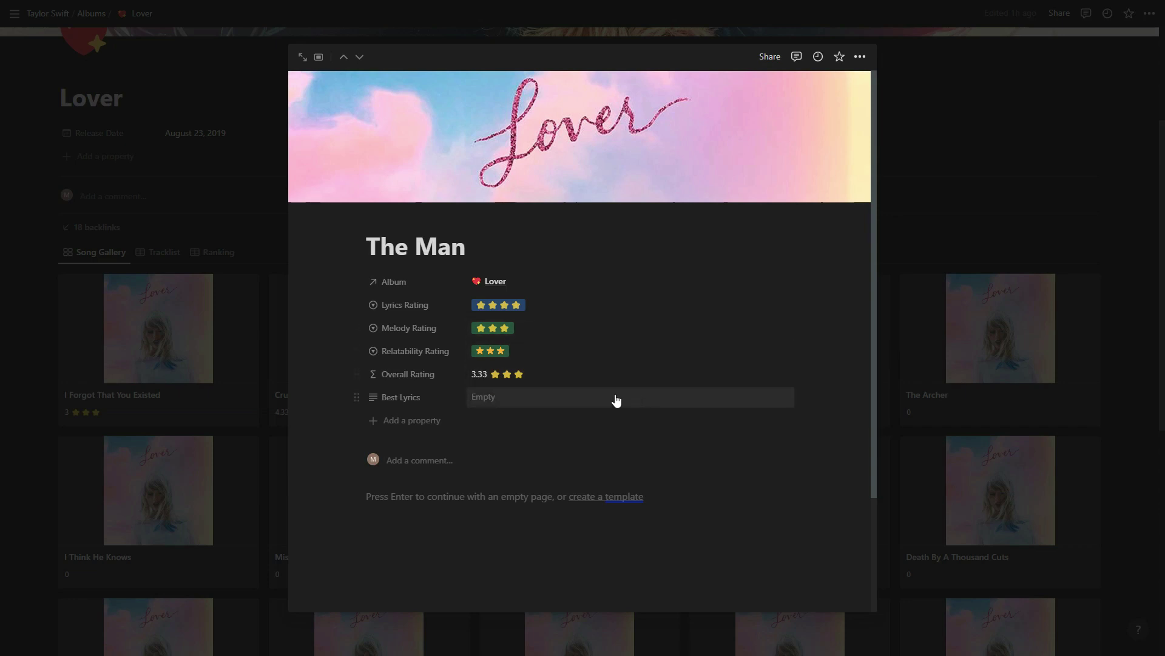
click(634, 293)
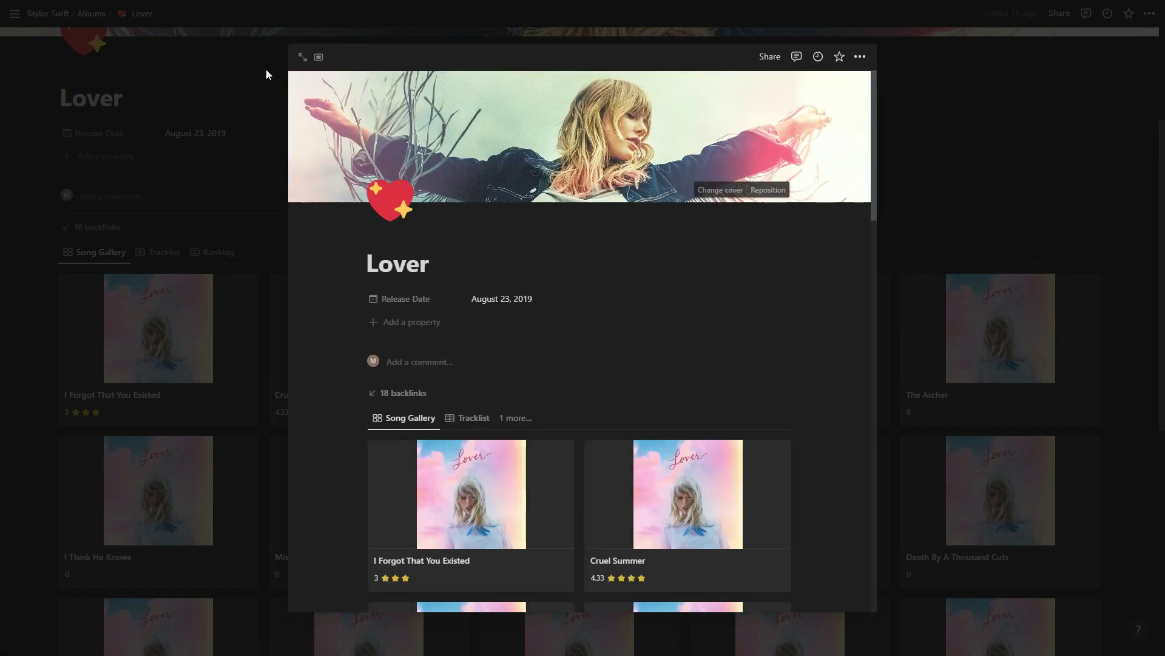
scroll(559, 450, down, 2)
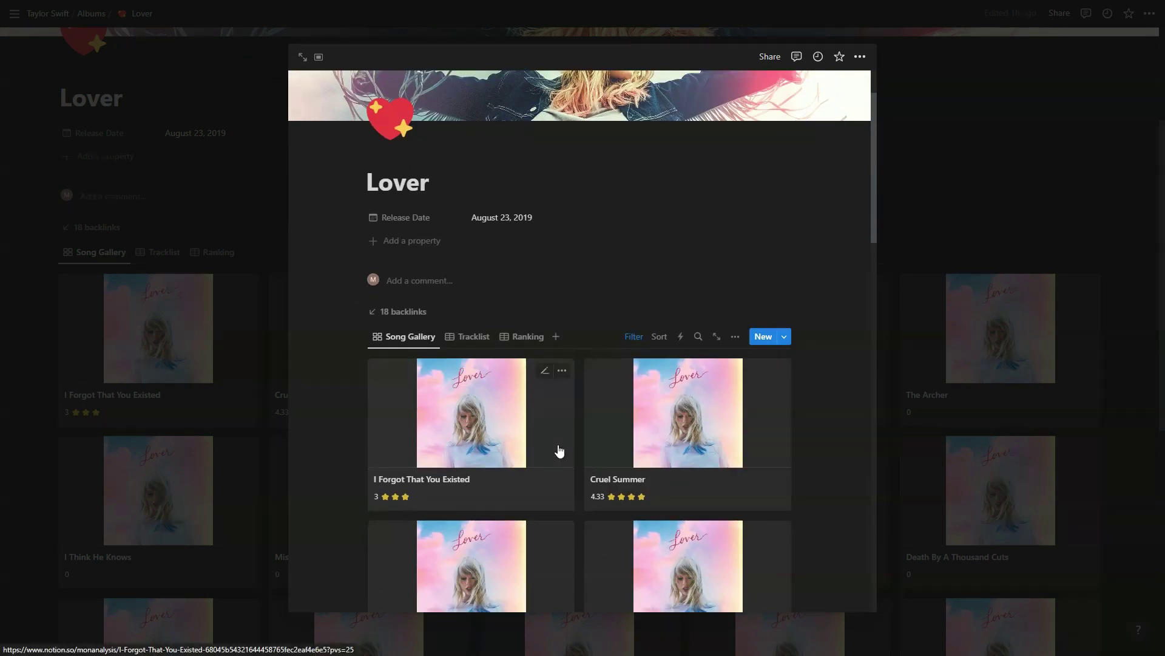
scroll(559, 450, down, 5)
click(671, 396)
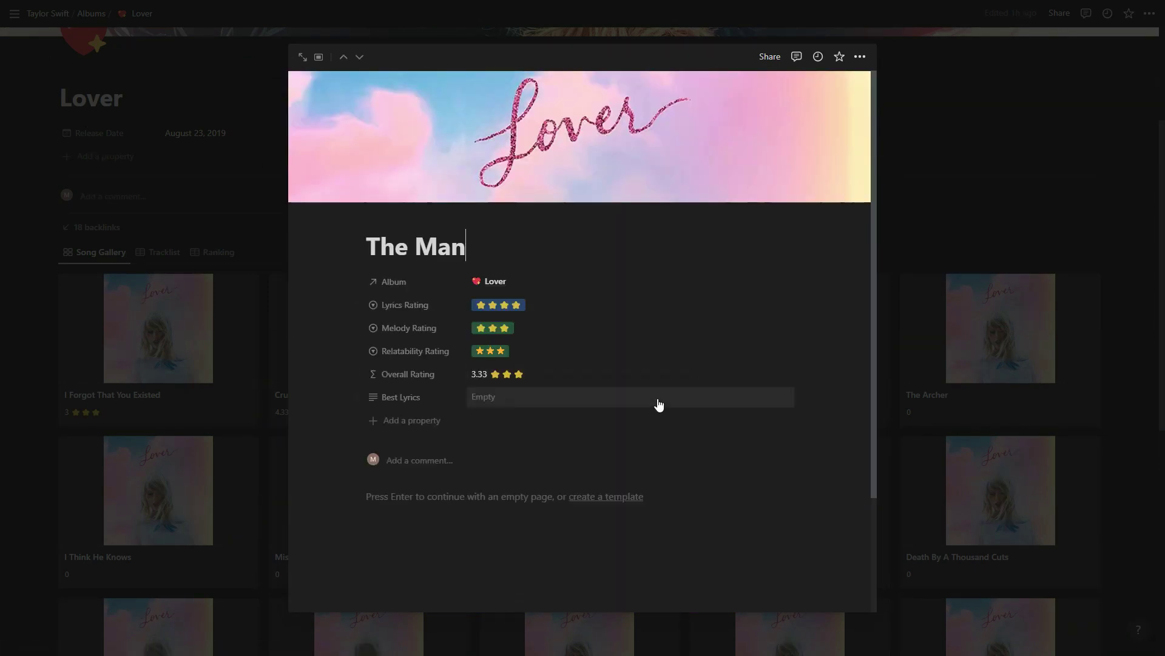
Change The Man's lyrics rating to three stars and return to the Song Gallery.
click(537, 308)
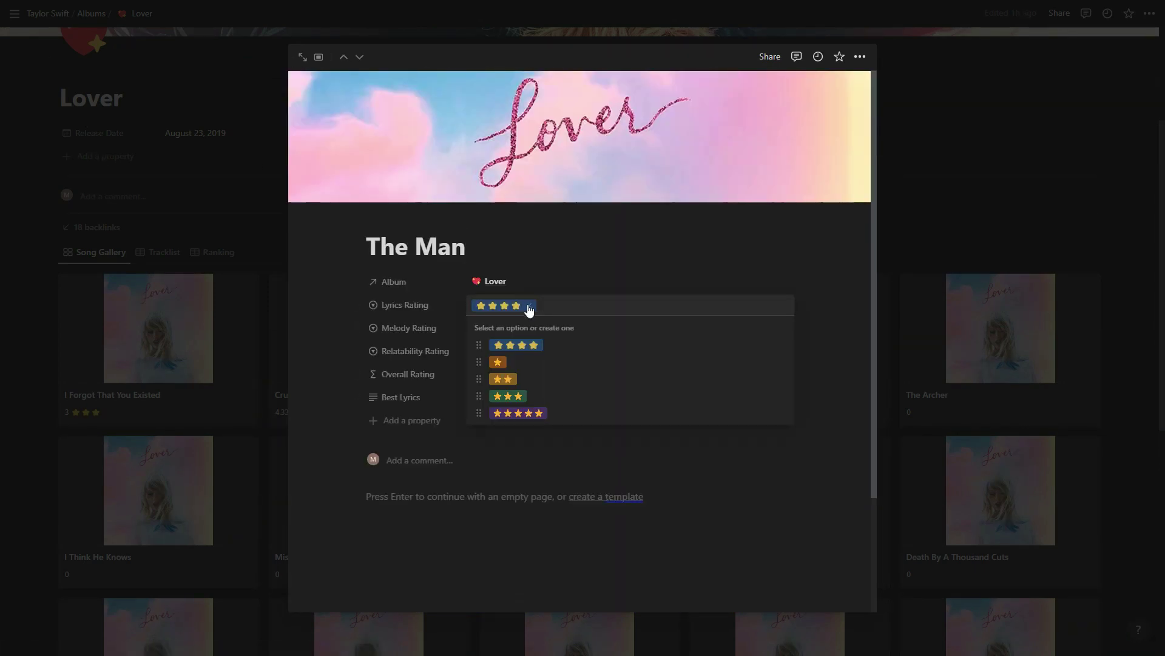
click(530, 306)
click(509, 396)
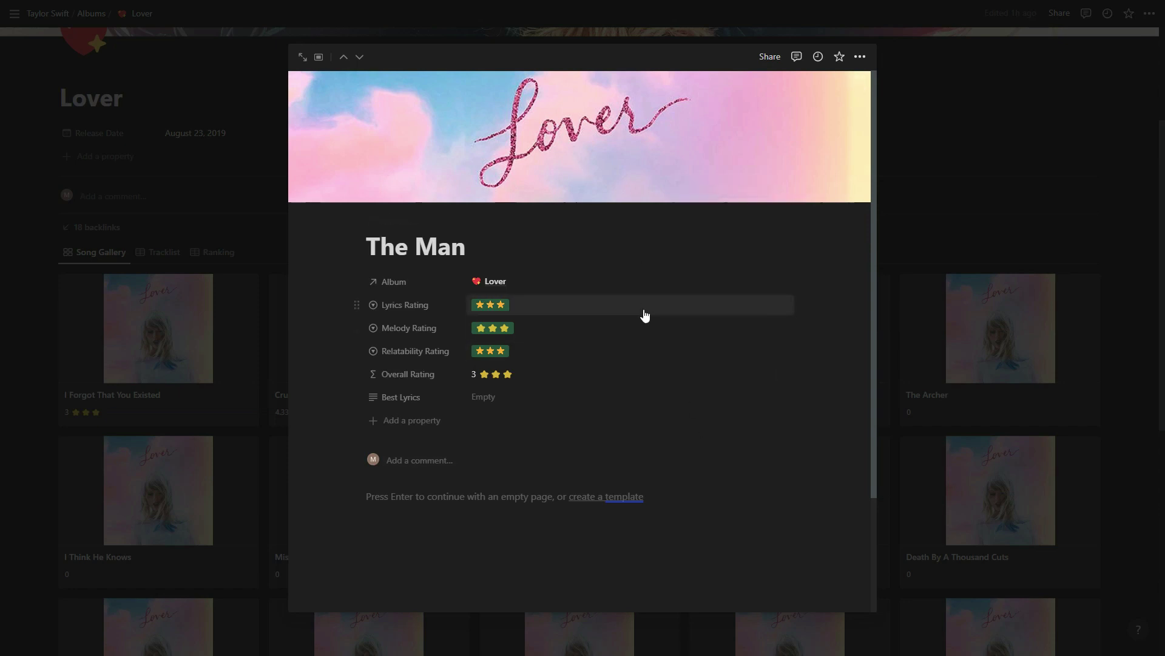
click(971, 456)
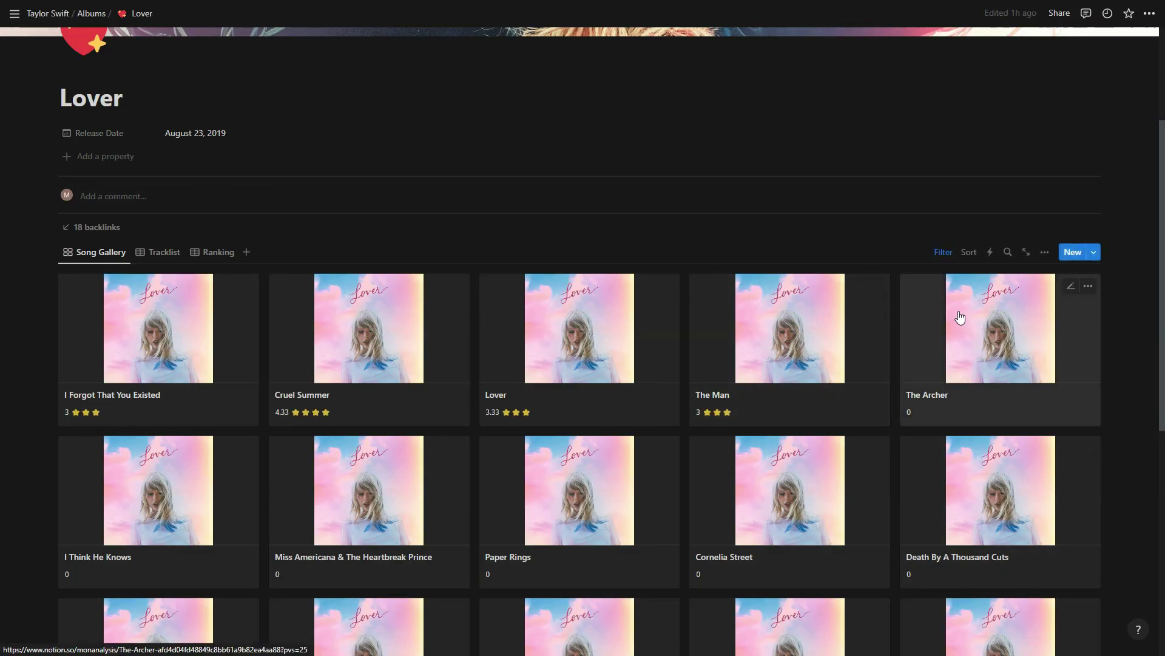
Rate The Archer with four stars for lyrics, two for melody and three for relatability.
click(960, 313)
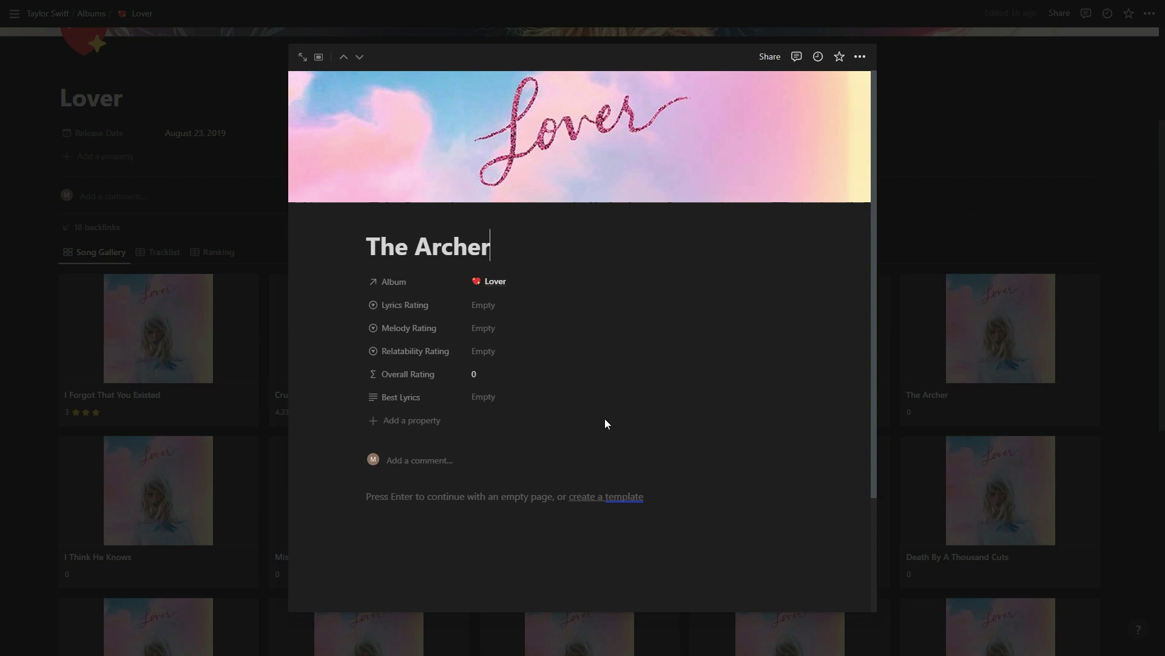
click(574, 309)
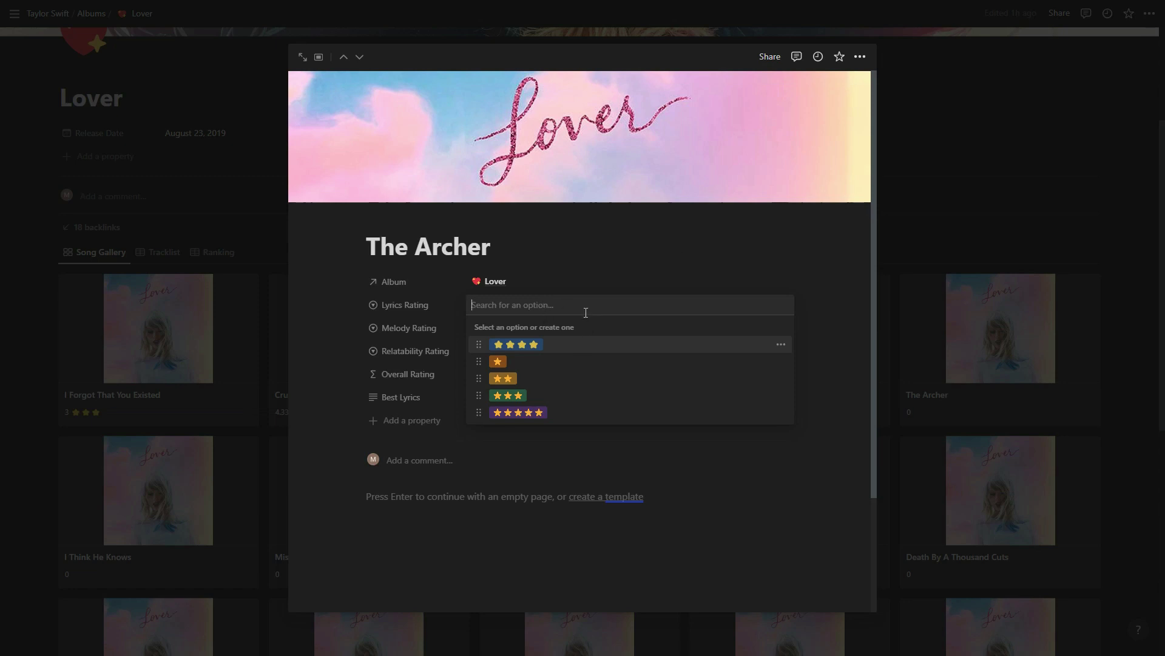
click(544, 346)
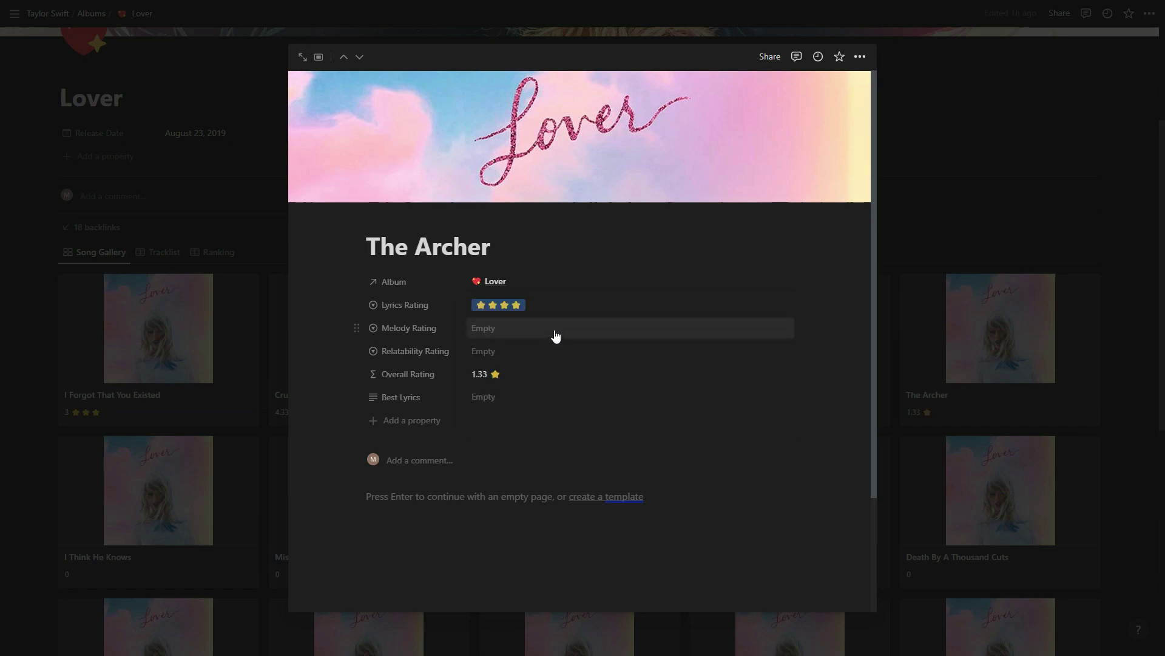
click(556, 334)
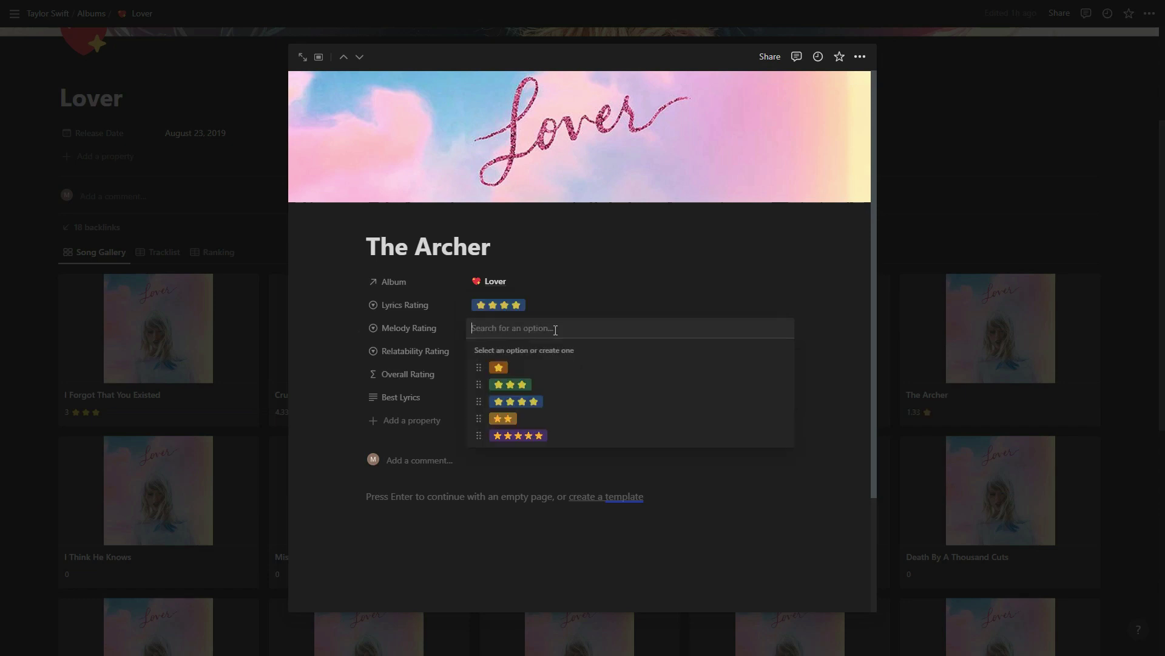
click(541, 426)
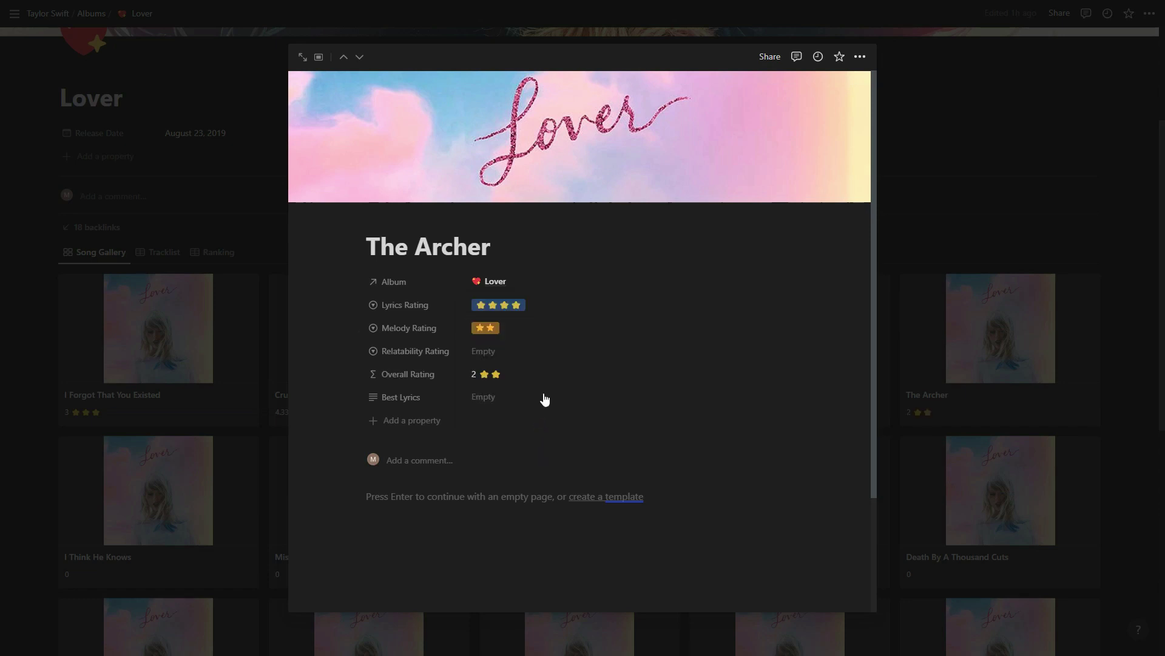
click(544, 347)
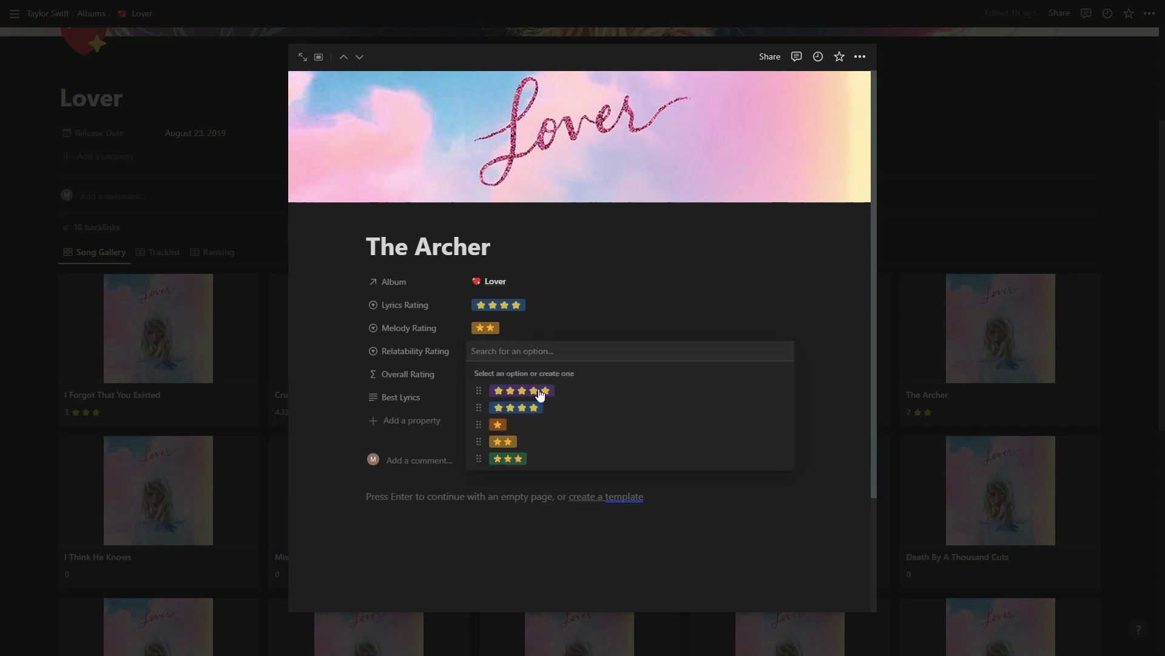
click(534, 457)
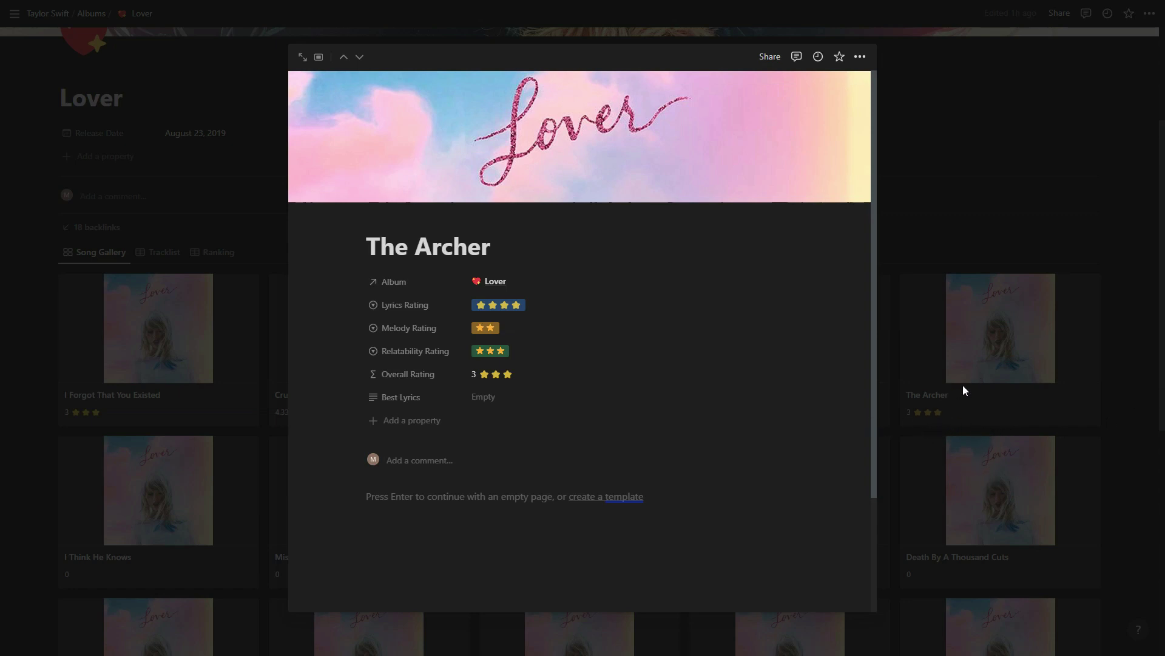
Rate the song I Think He Knows with three stars for lyrics, four for melody and three for relatability, and return to the Song Gallery.
click(935, 443)
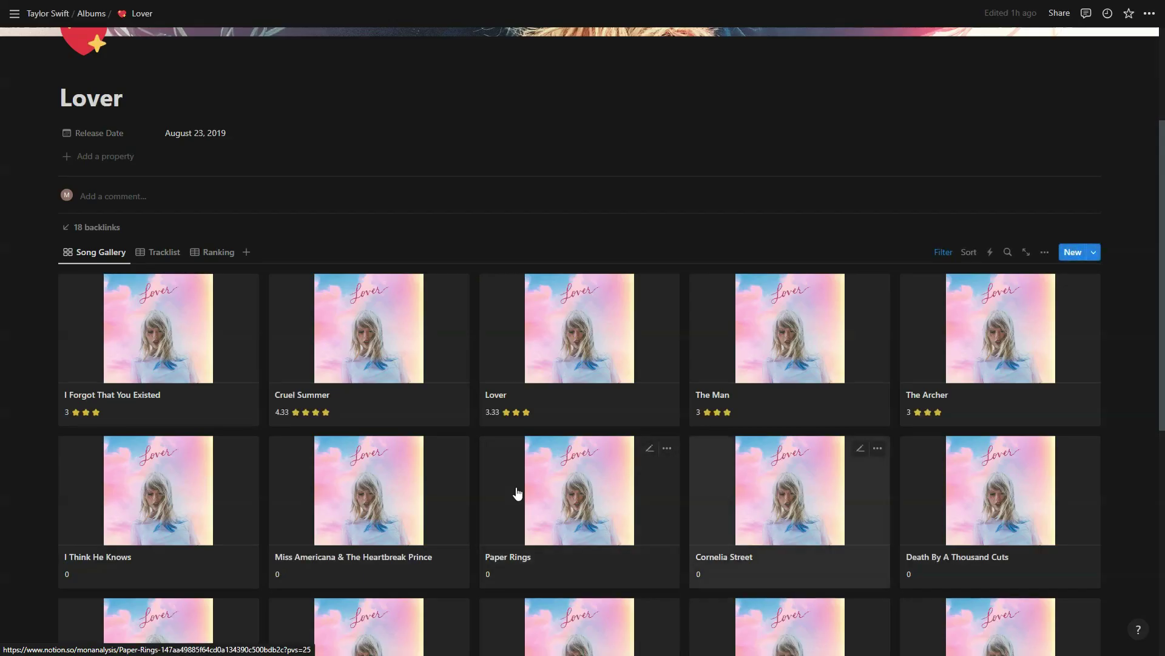
scroll(364, 425, down, 2)
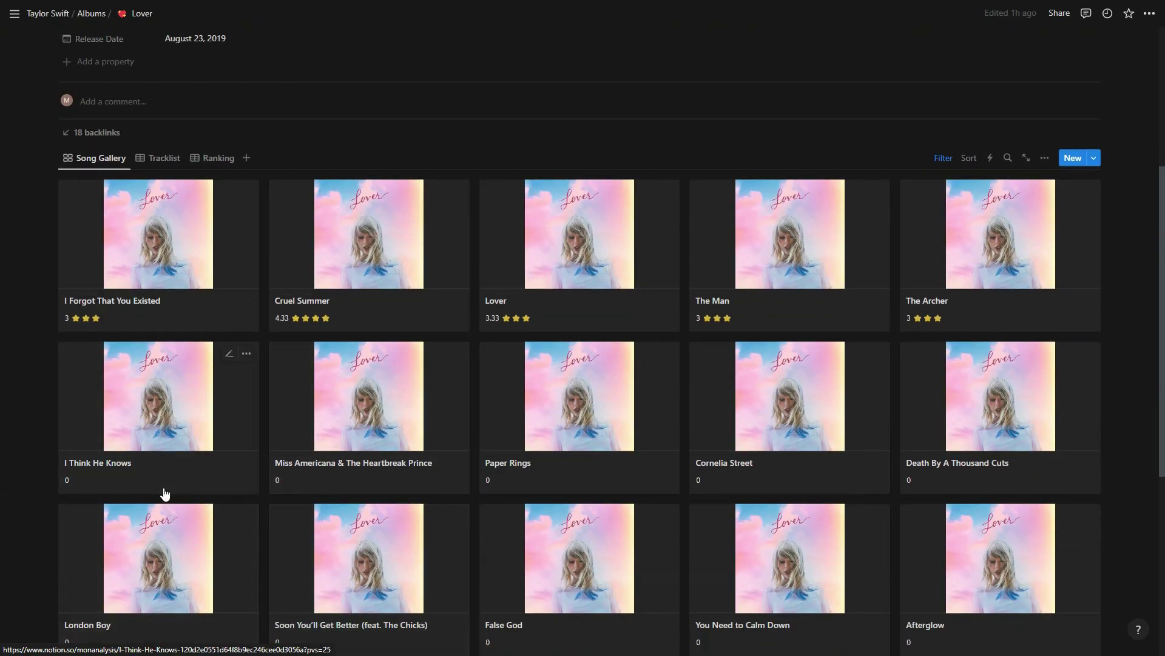
click(164, 490)
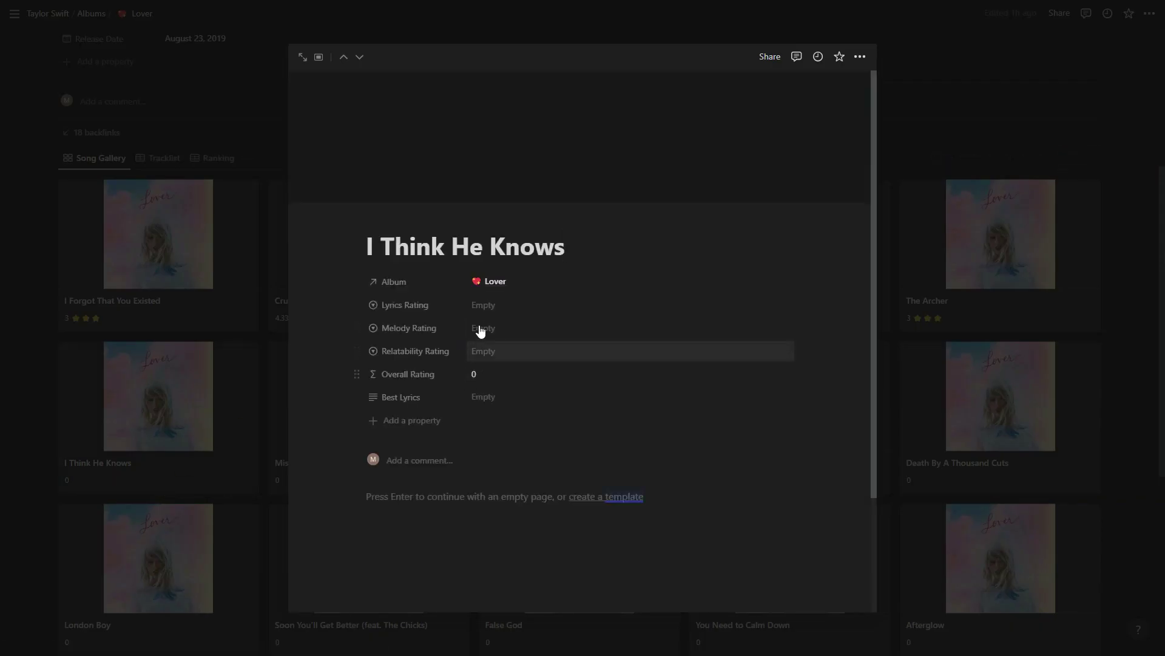
click(481, 306)
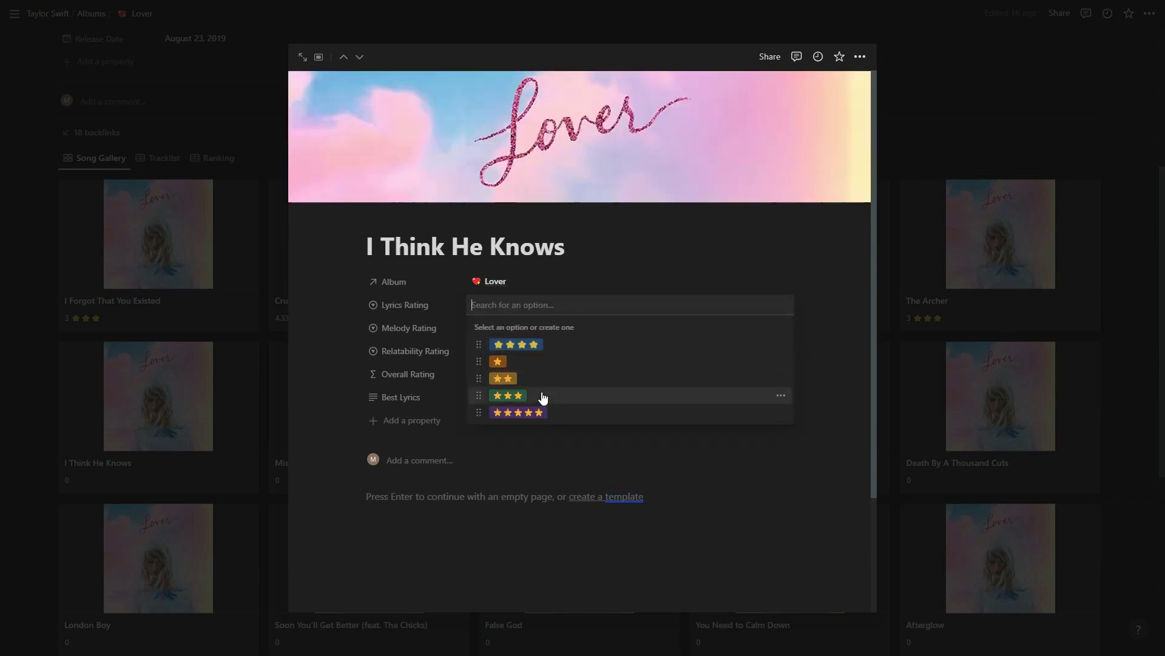
click(541, 396)
click(506, 341)
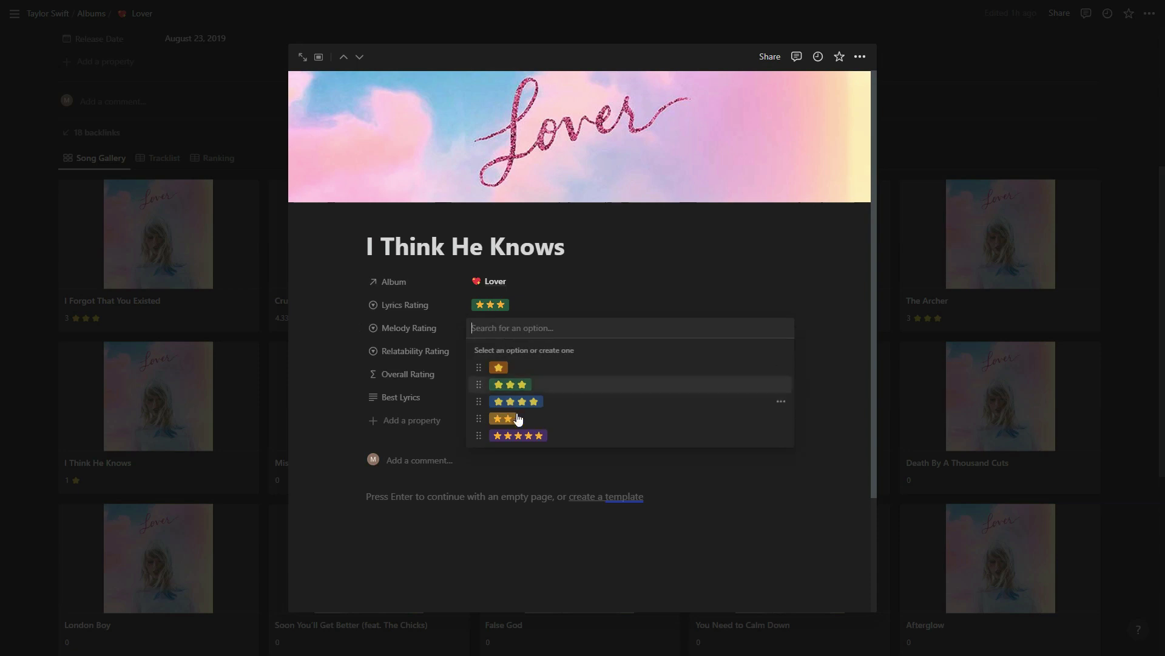
click(521, 404)
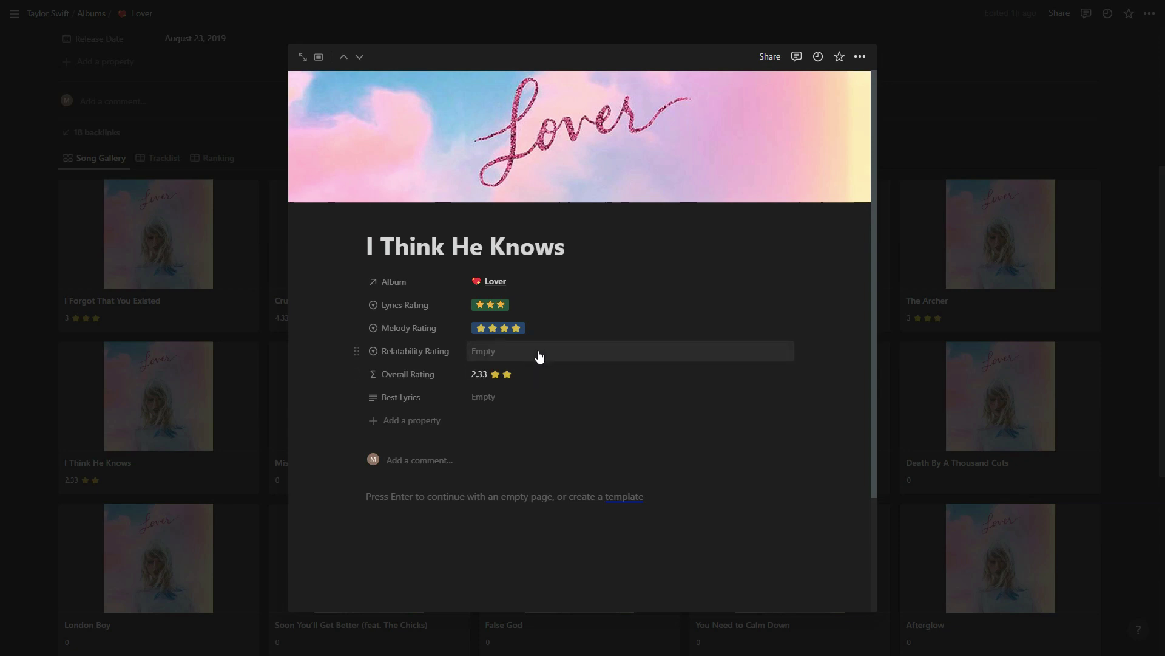
click(578, 352)
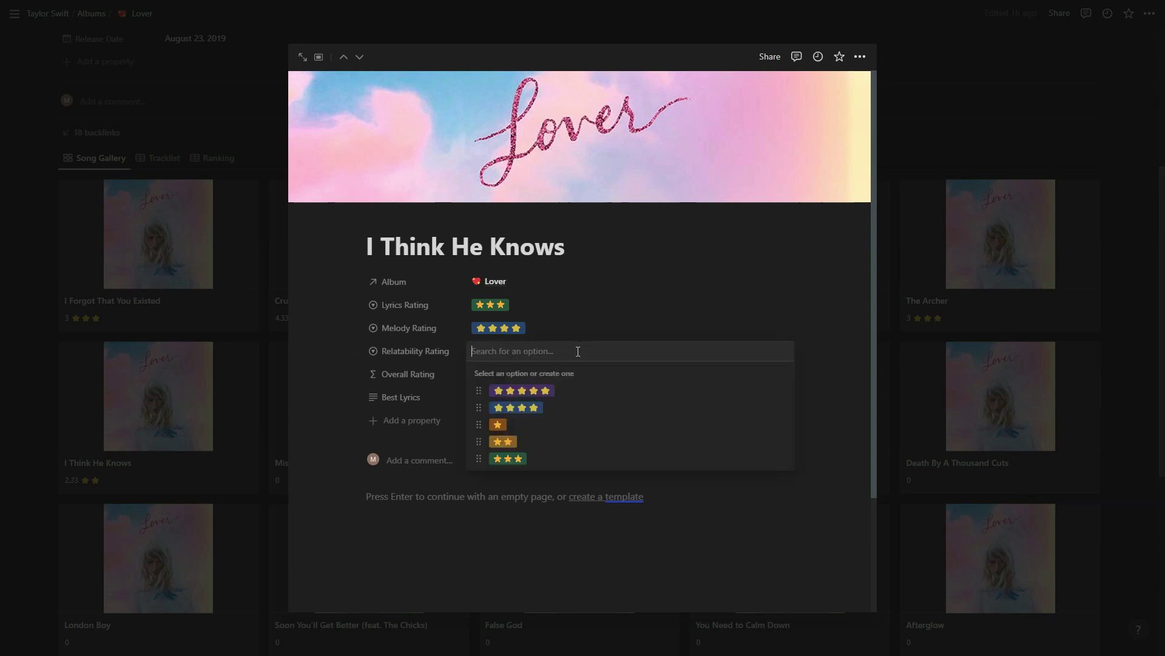
click(544, 456)
click(965, 444)
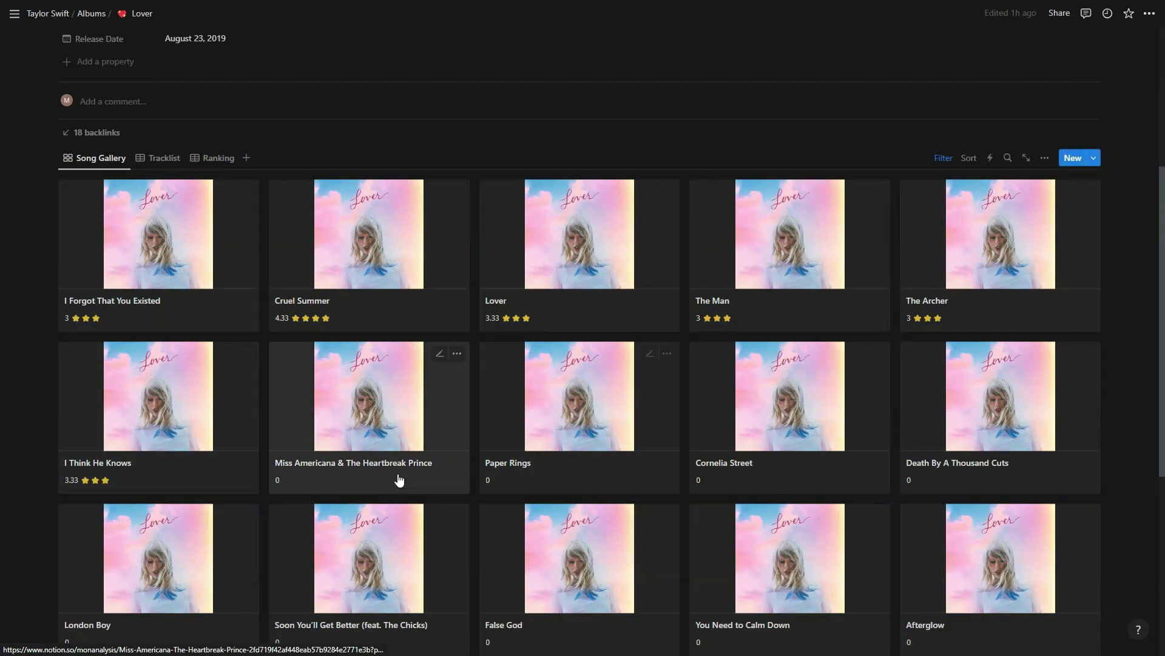
Rate Miss Americana & The Heartbreak Prince with four stars for lyrics, four for melody and three for relatability, and close its page.
click(399, 480)
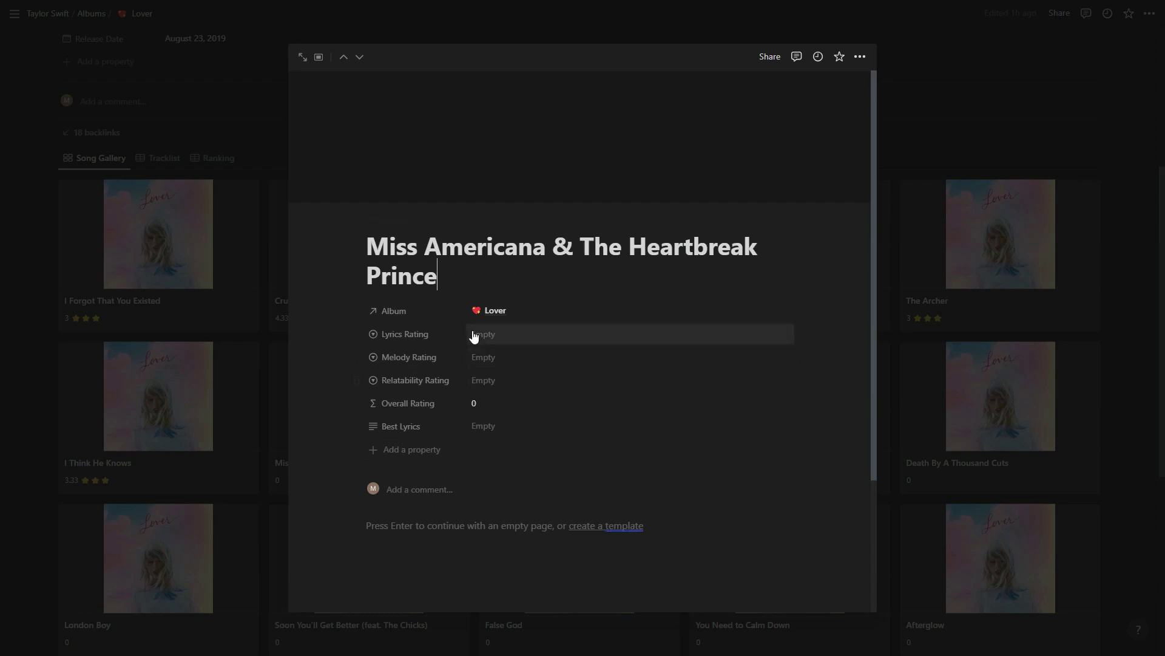
click(474, 336)
click(571, 370)
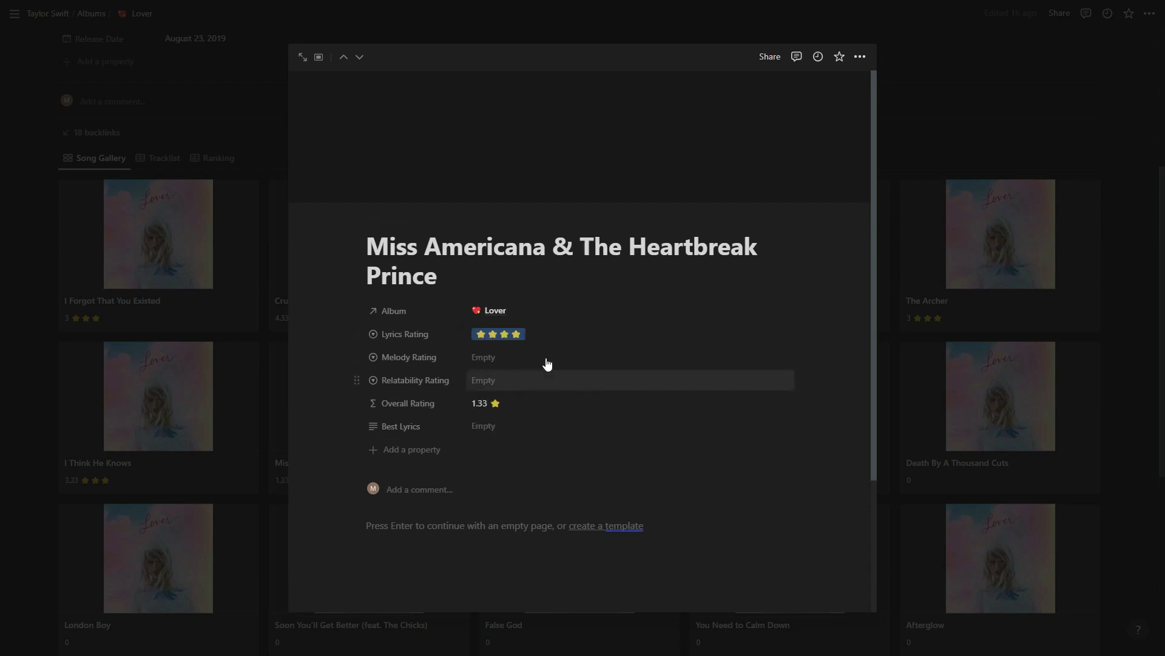
click(545, 360)
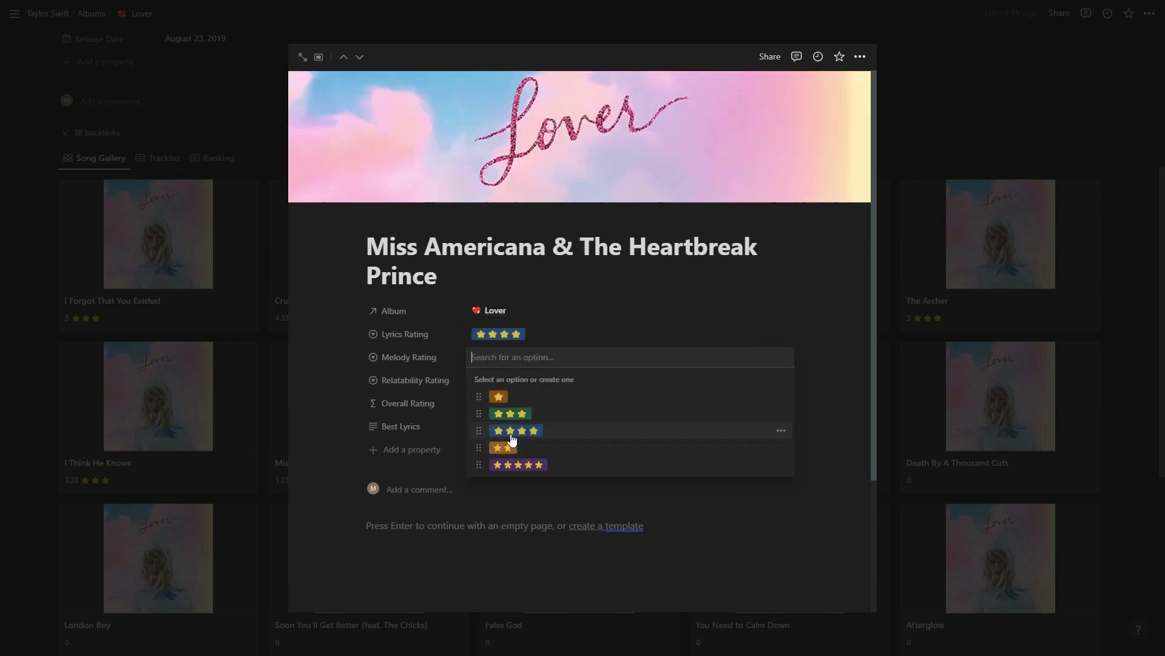
click(512, 432)
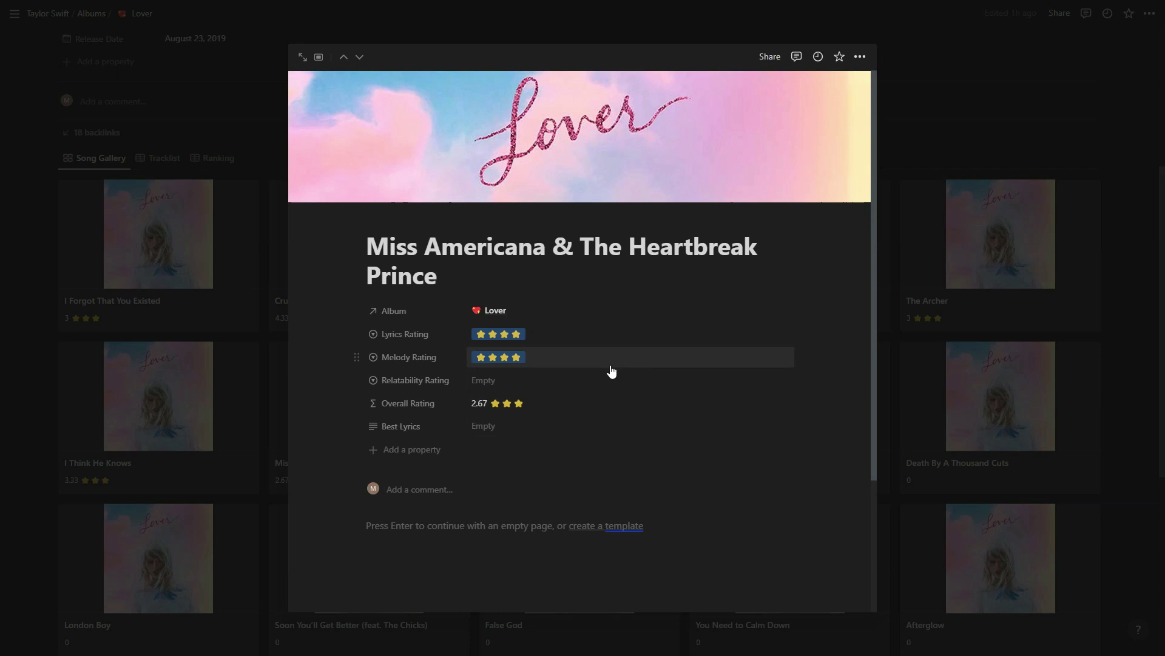
click(577, 379)
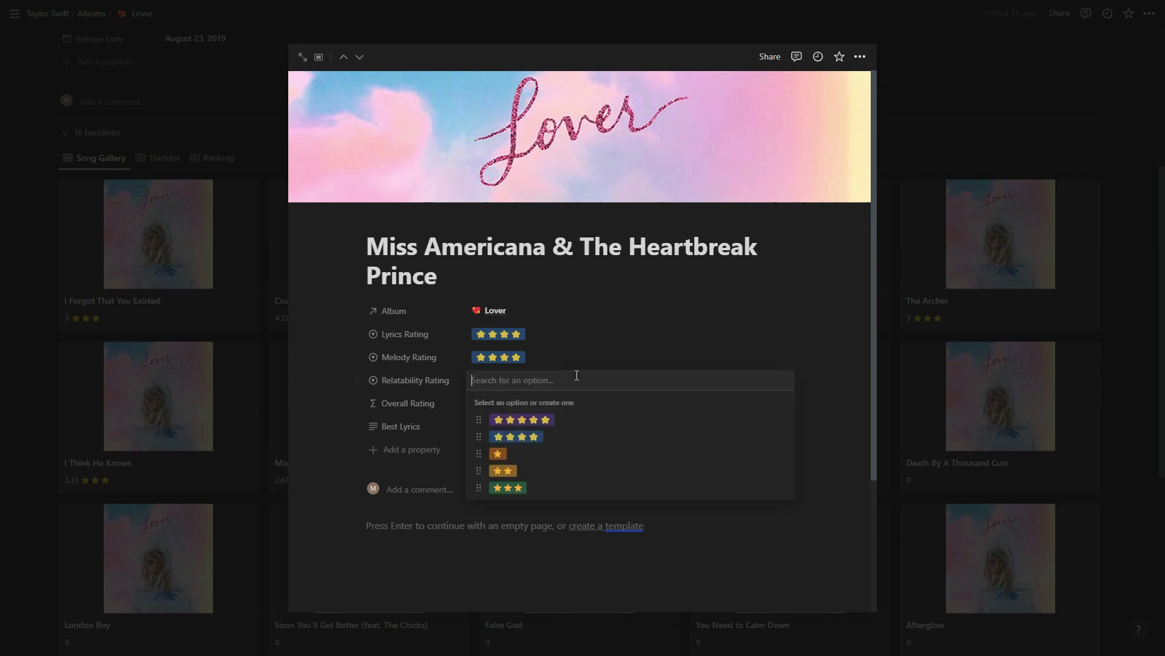
click(559, 491)
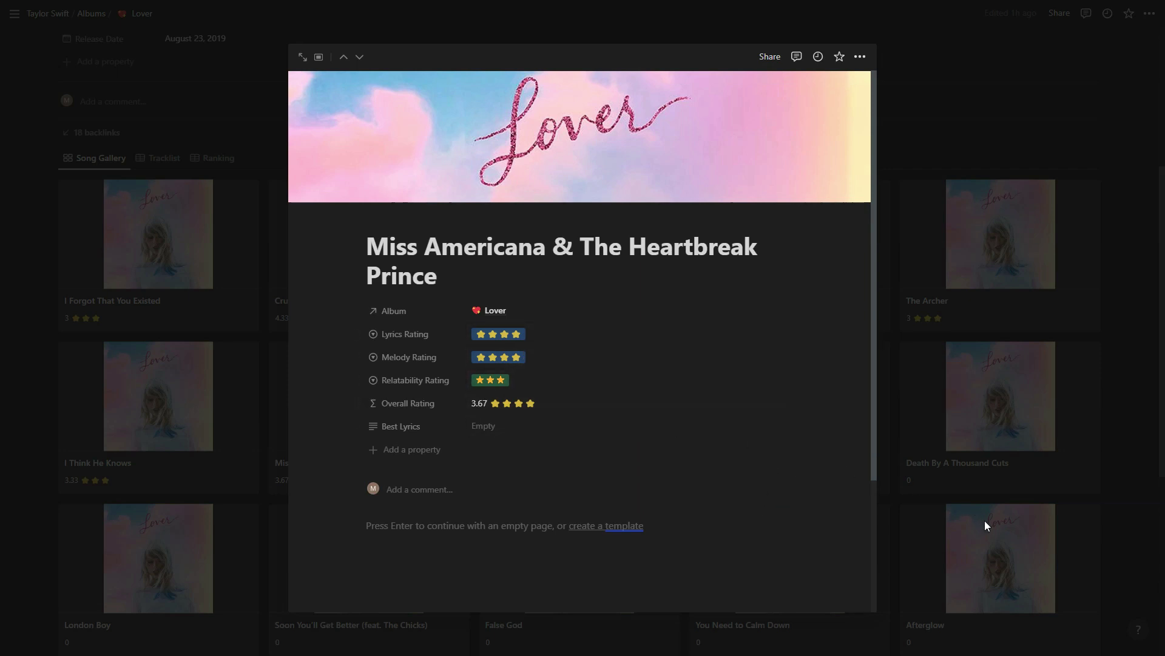
click(1016, 481)
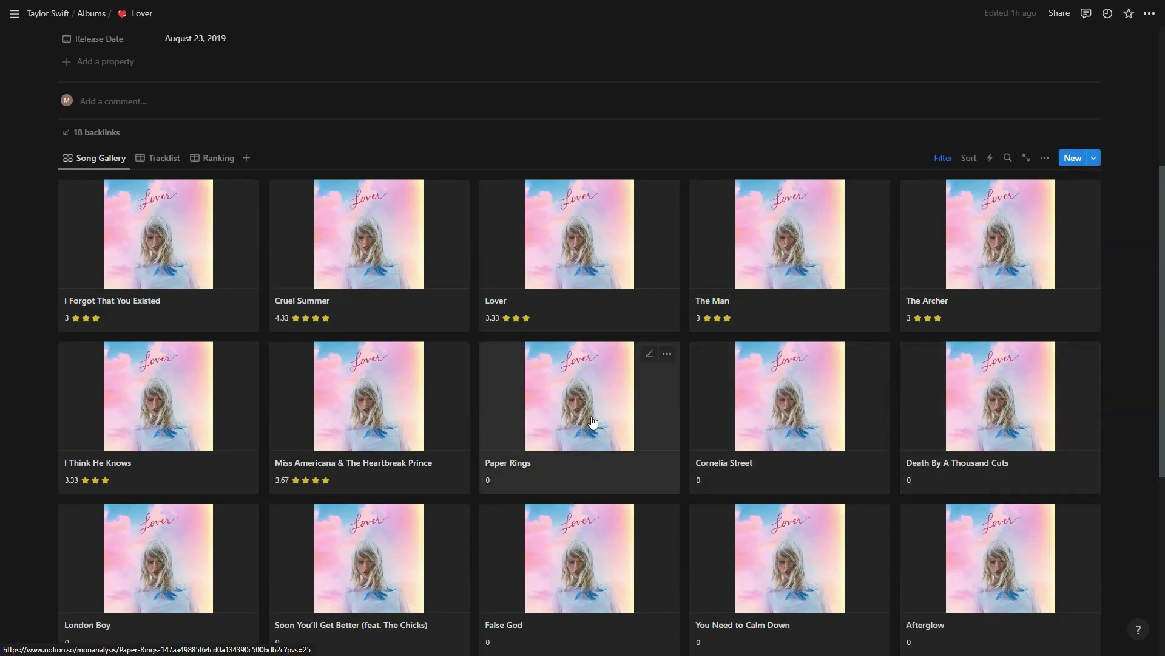
Rate Paper Rings with three stars for lyrics, four for melody and three for relatability, and return to the Song Gallery.
scroll(608, 408, down, 2)
scroll(596, 421, up, 2)
click(601, 474)
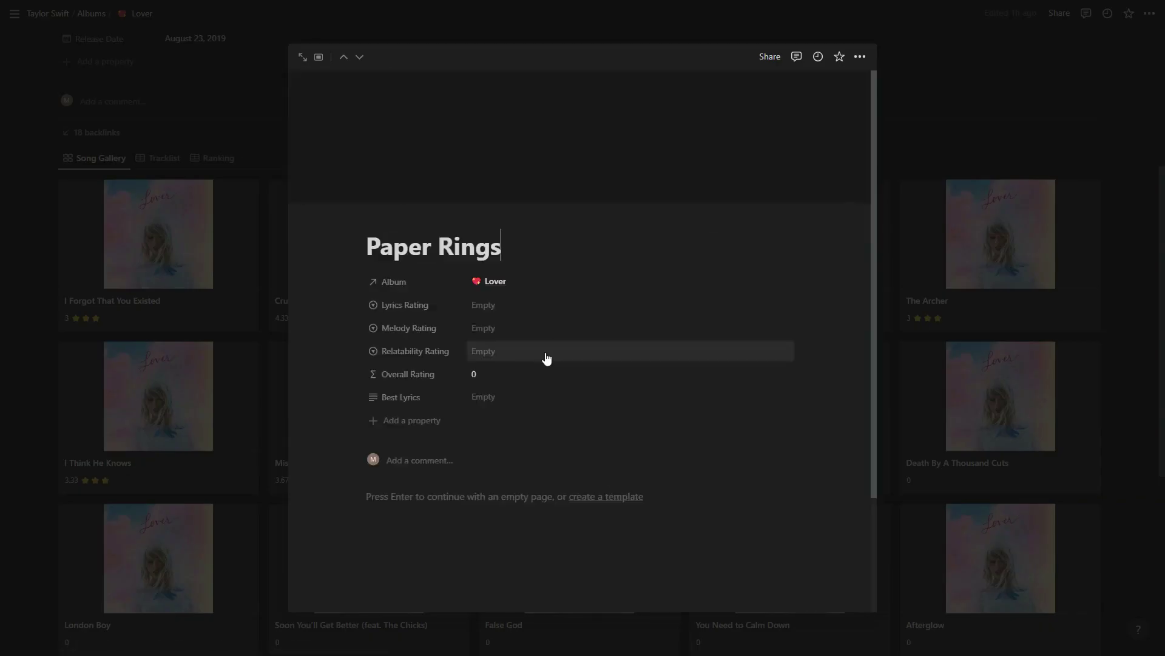
click(513, 305)
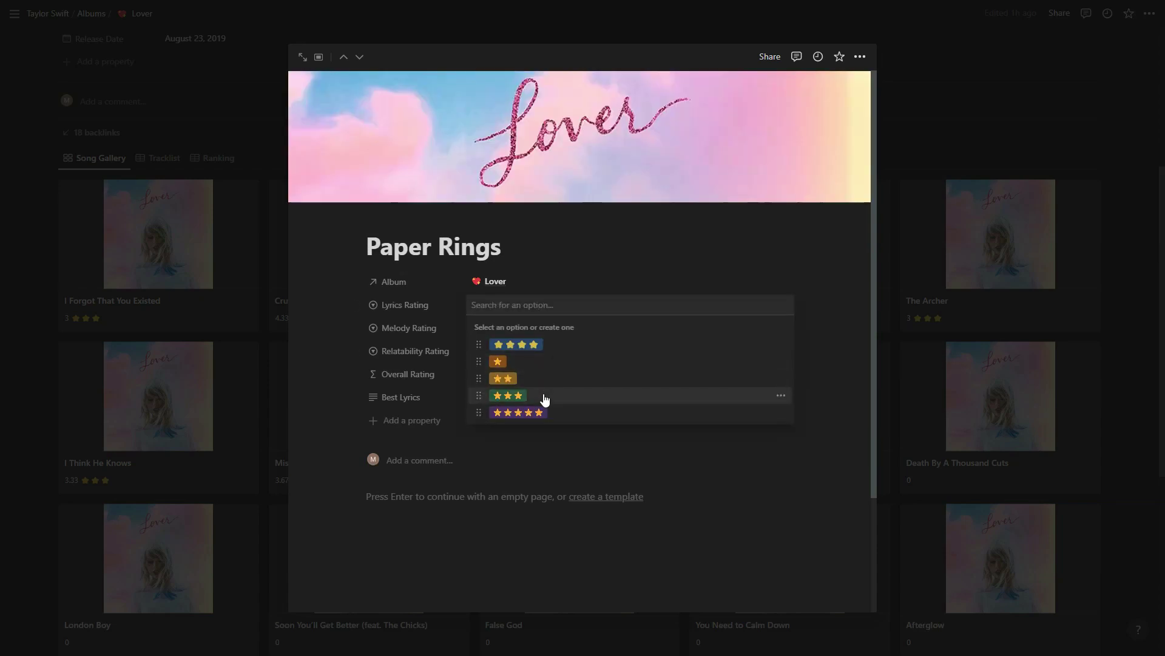
click(549, 396)
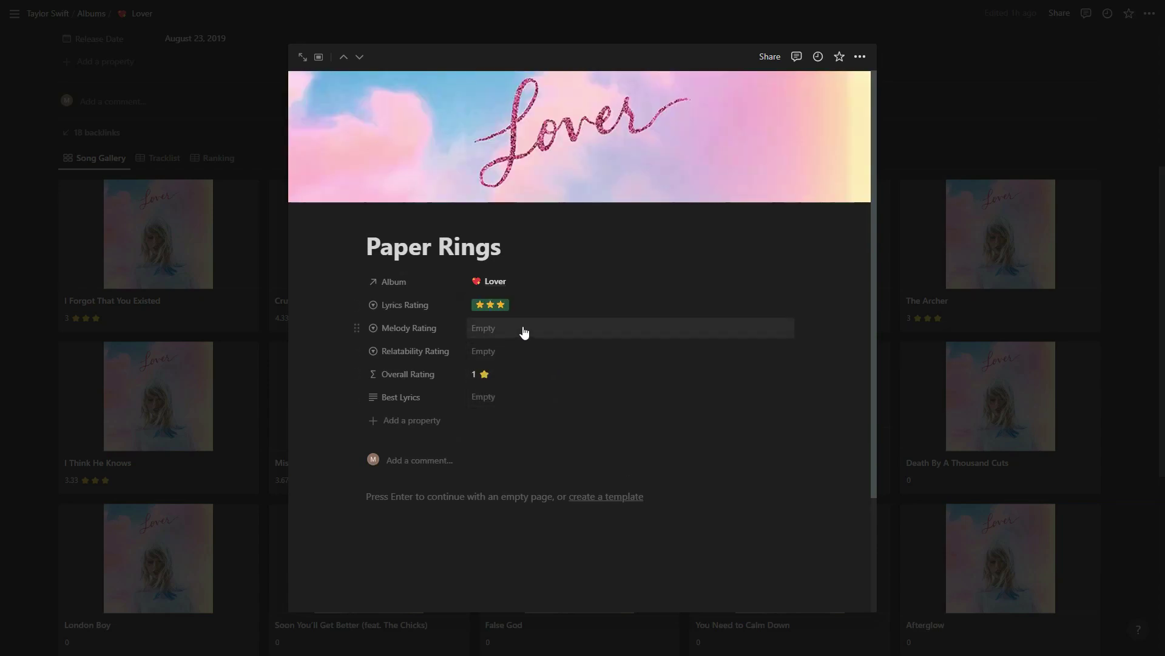
click(524, 331)
click(547, 404)
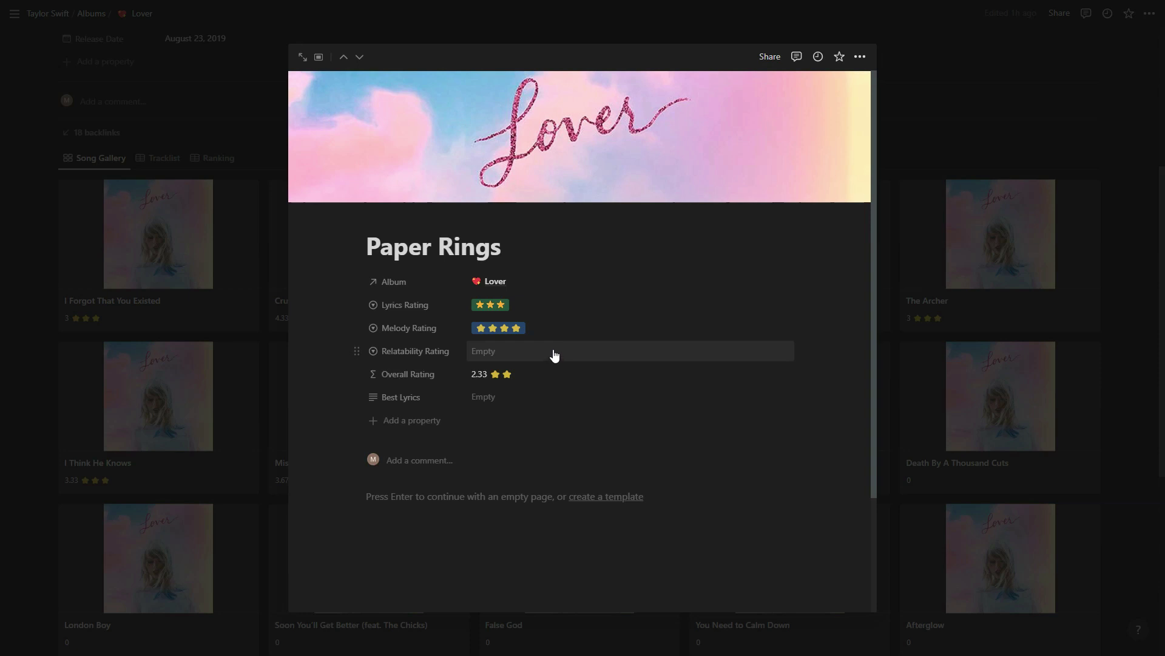
click(554, 356)
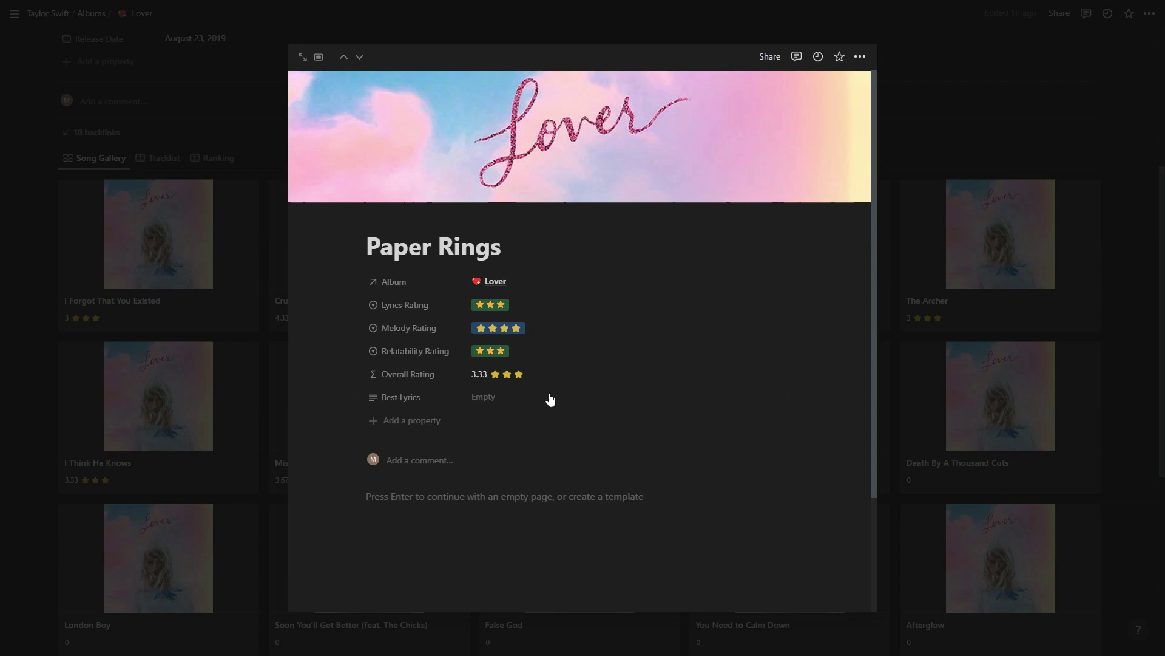
click(1028, 509)
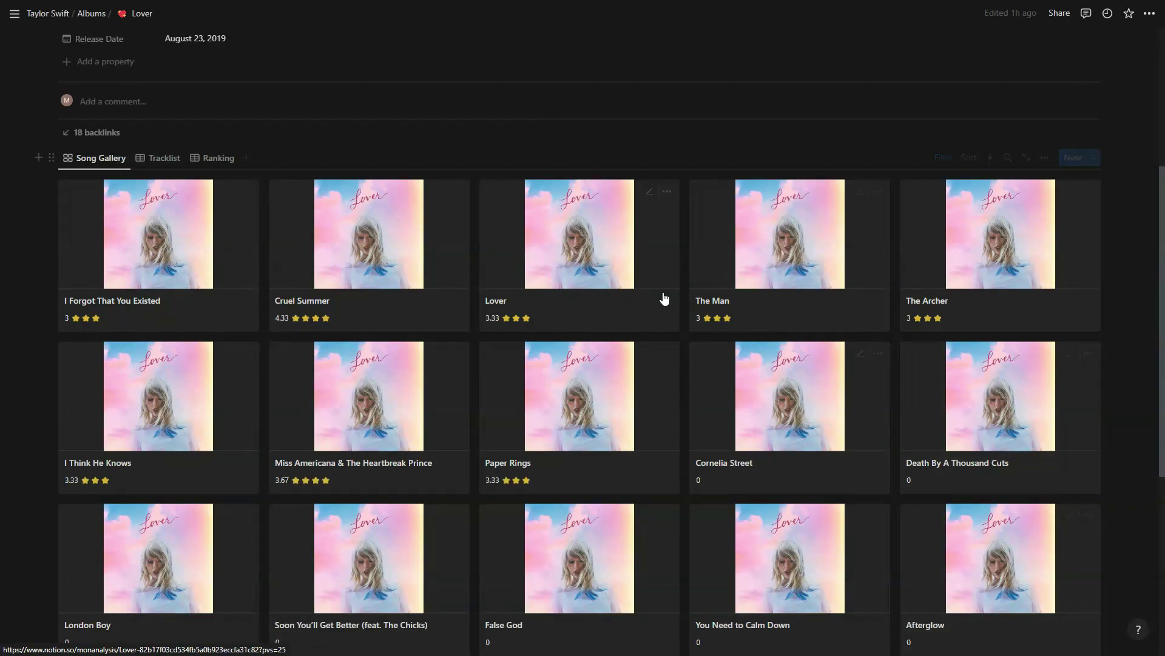
Rate Cornelia Street with five stars for lyrics, four for melody and five for relatability, and return to the Song Gallery.
click(798, 481)
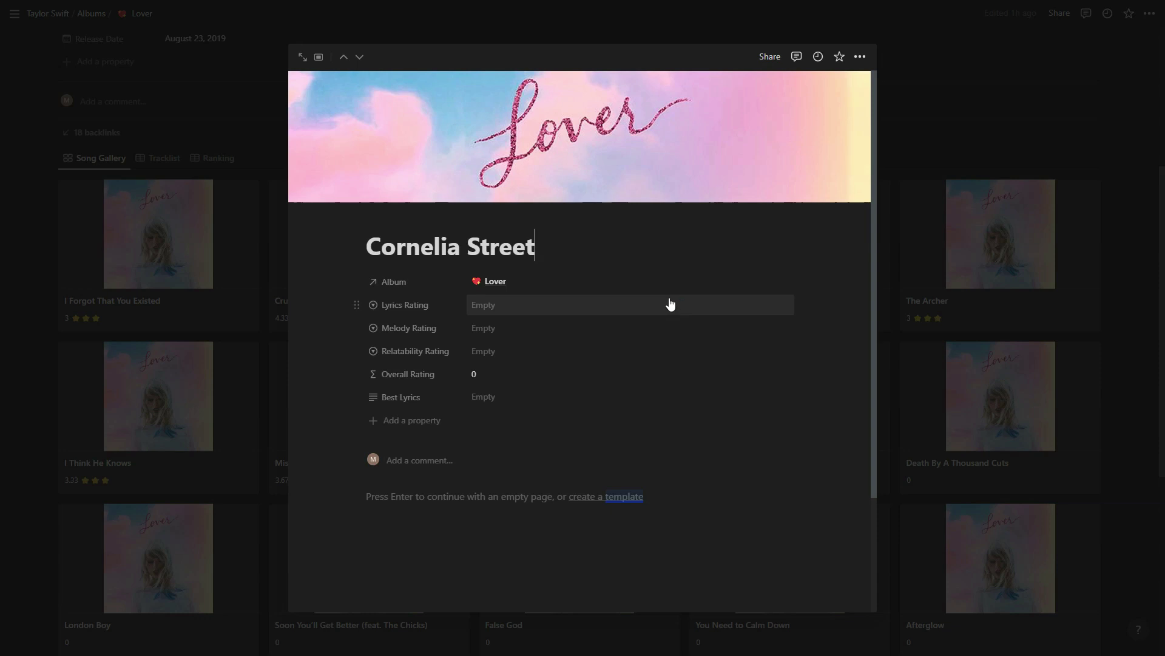
click(650, 310)
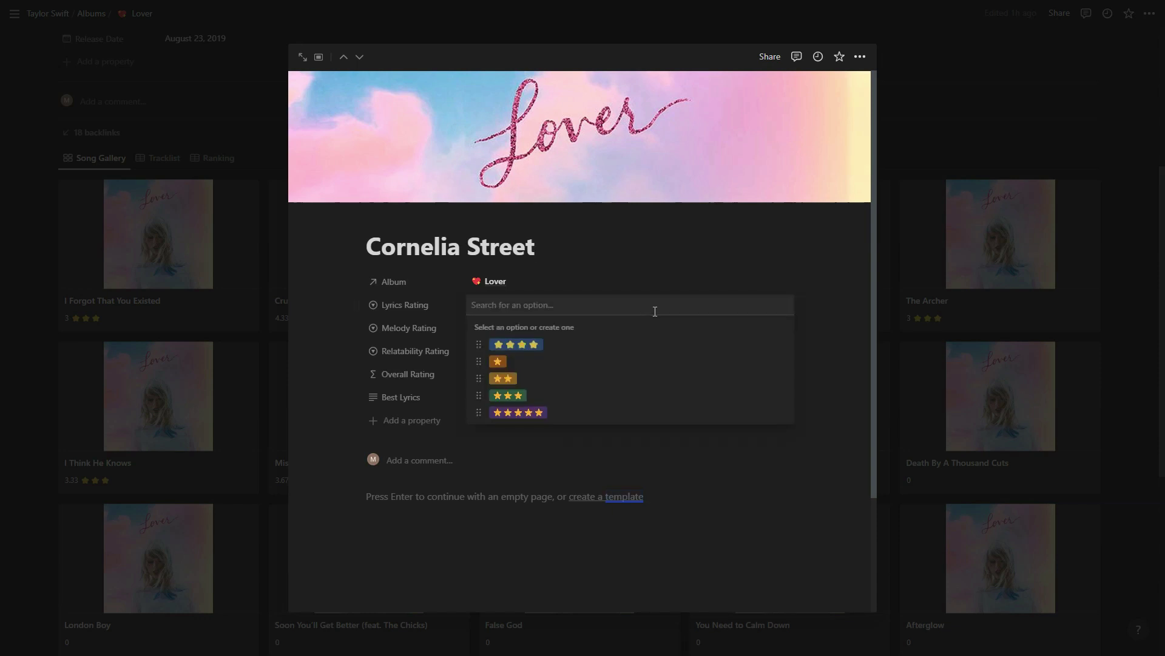
click(620, 416)
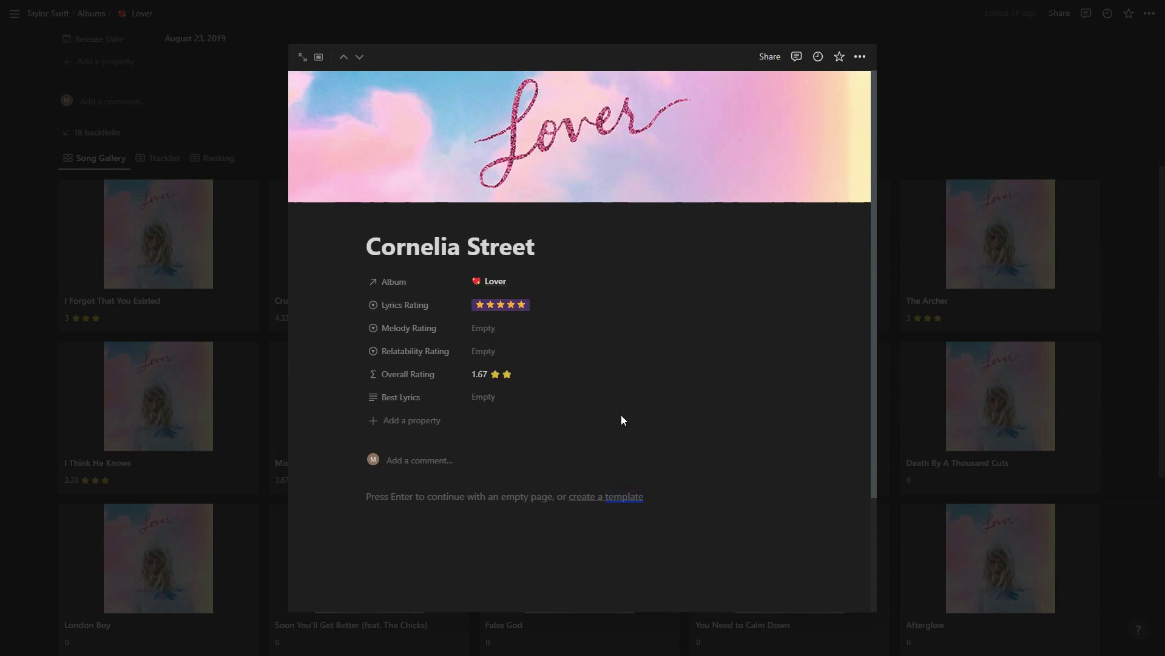
click(572, 331)
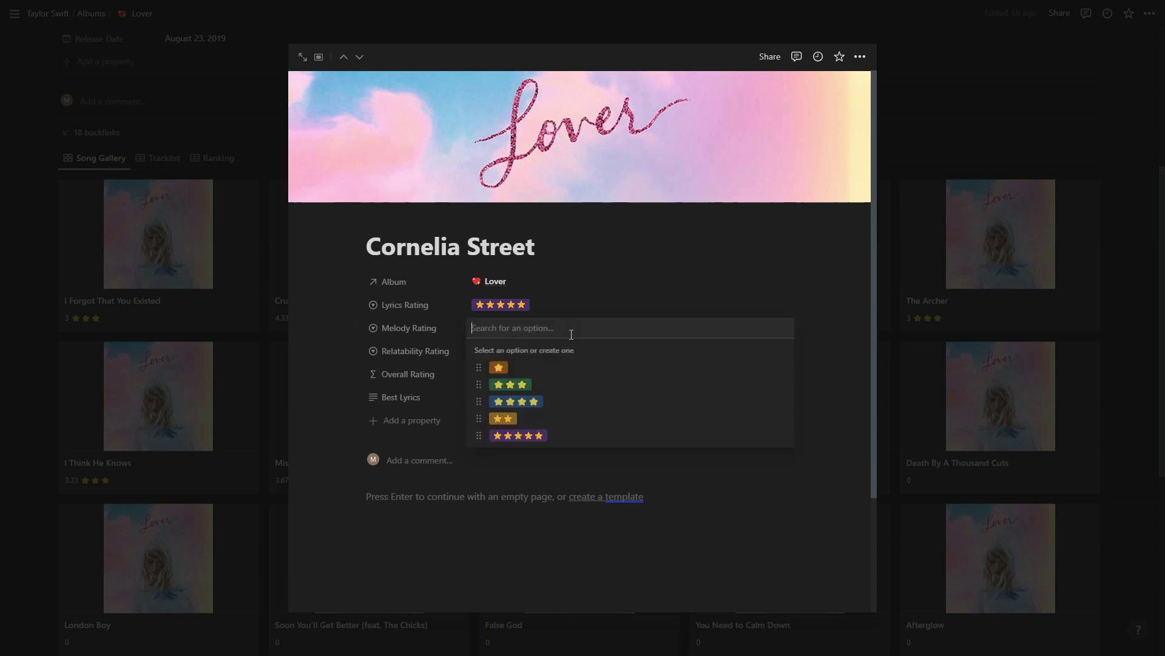
click(519, 401)
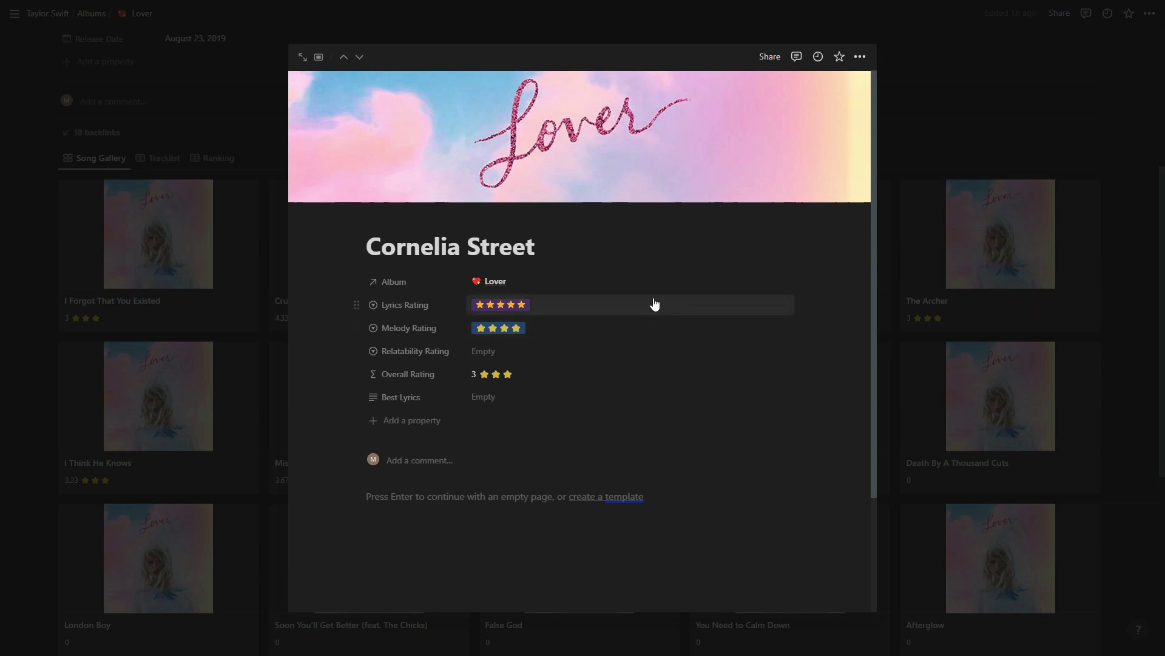
click(607, 352)
click(598, 393)
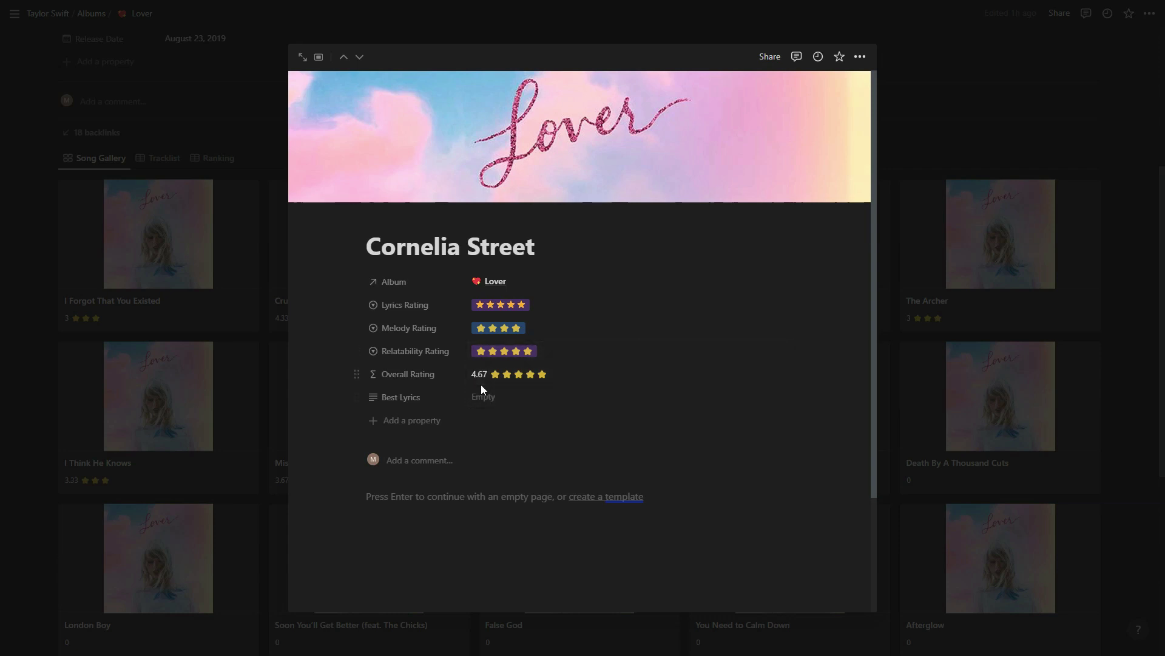
click(232, 400)
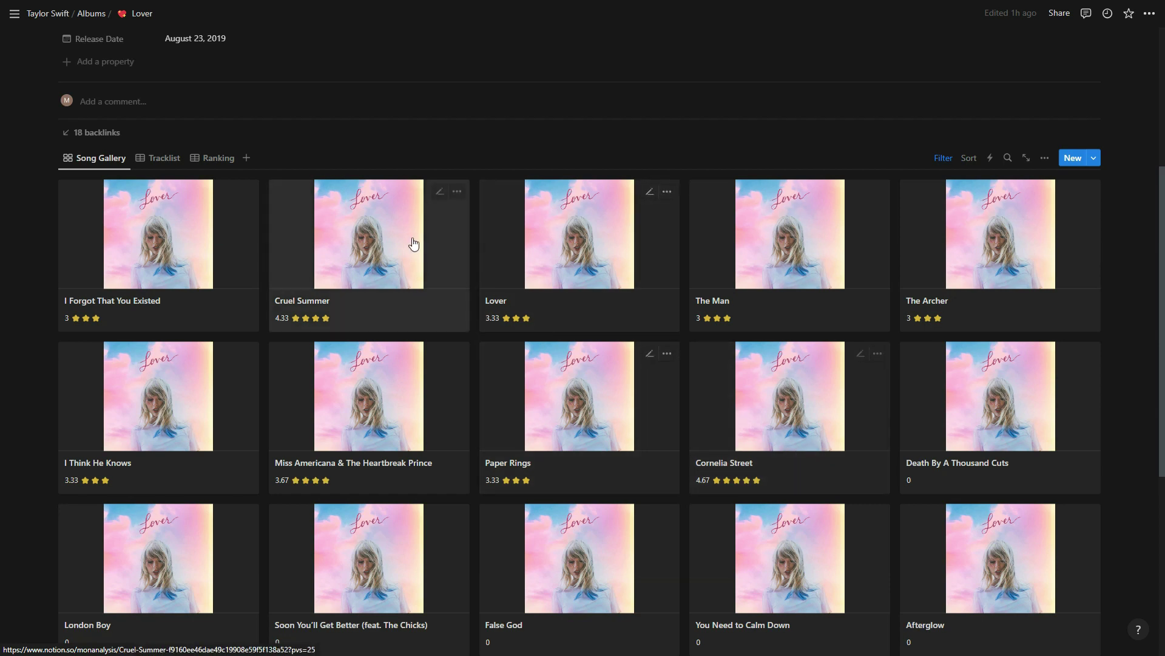
Review the song pages of Cruel Summer and Cornelia Street, and return to the Song Gallery.
click(430, 321)
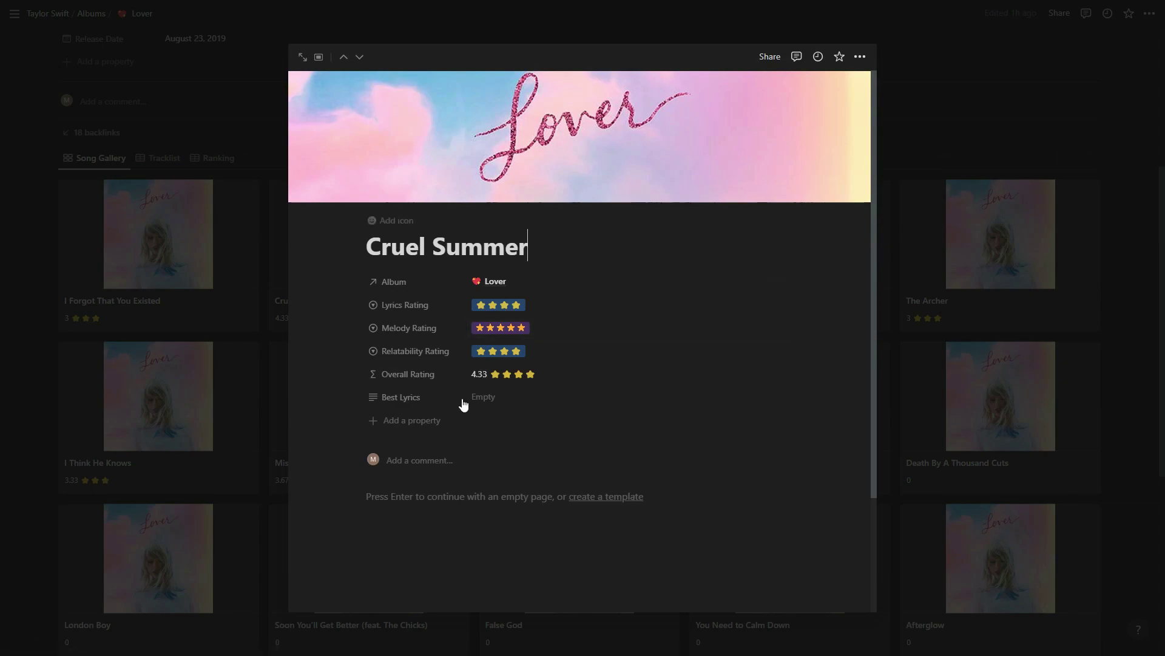
click(980, 456)
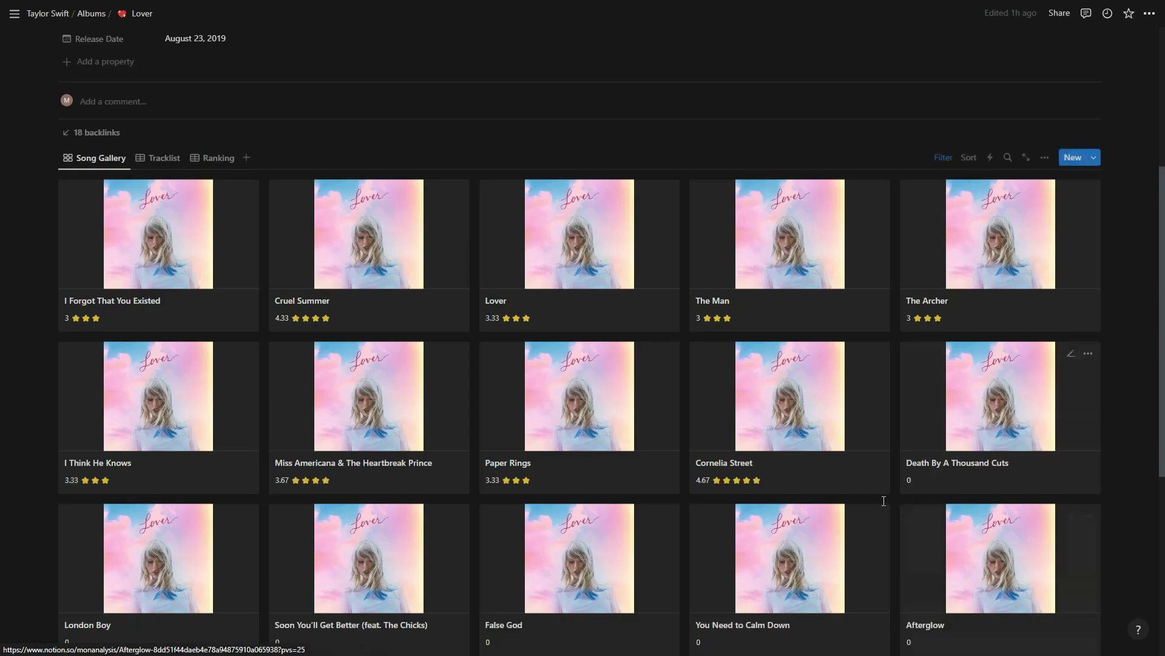
click(825, 468)
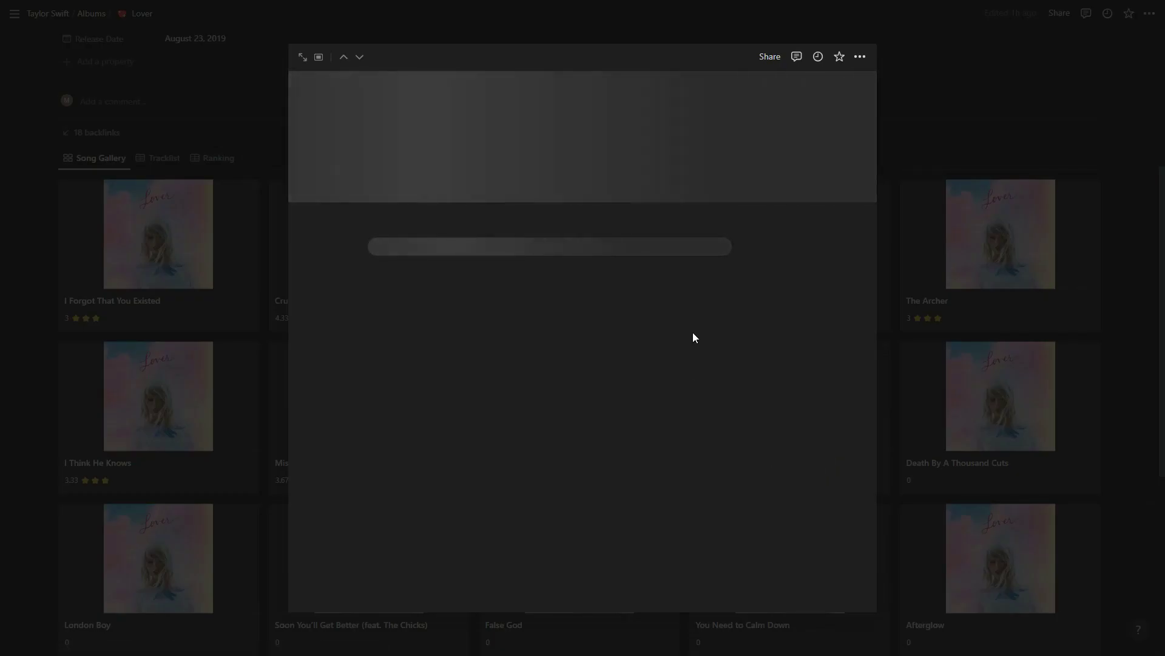
click(989, 441)
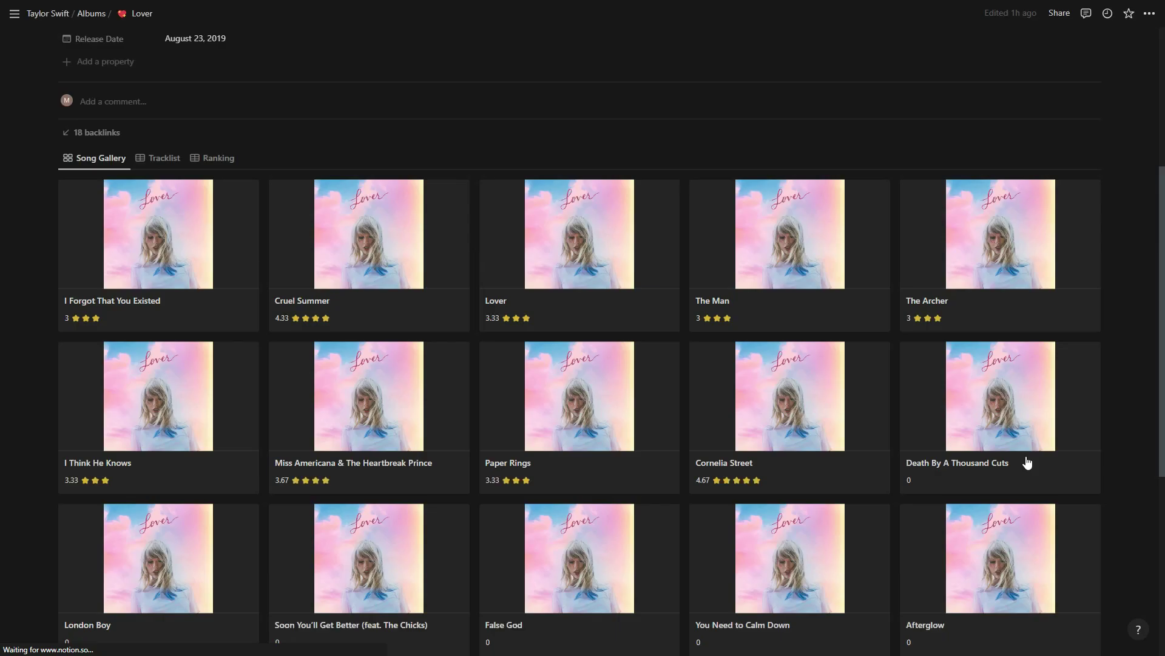
Rate Death By A Thousand Cuts with five stars each for lyrics, melody and relatability, recheck its page, and return to the Song Gallery.
click(1006, 486)
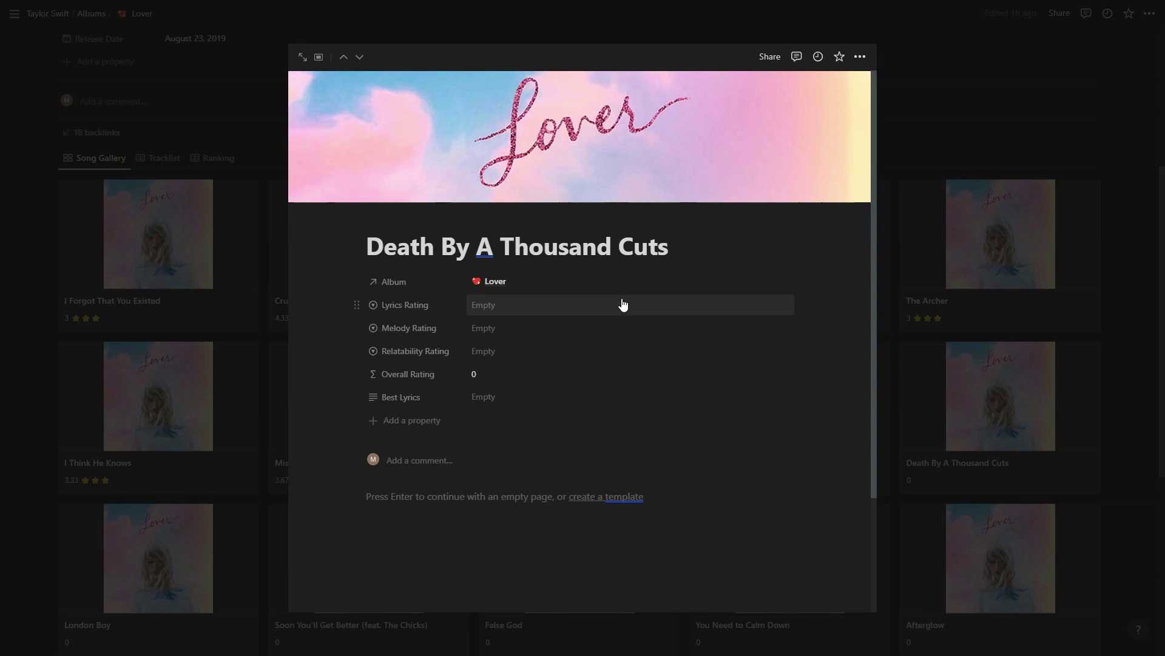
click(624, 305)
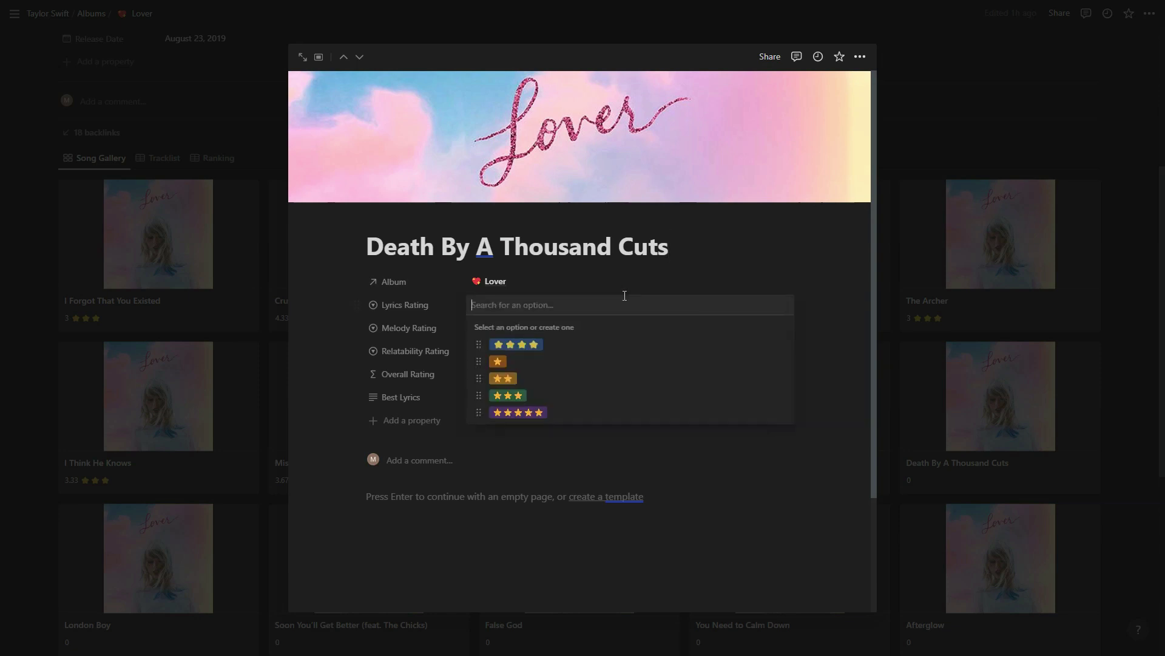
click(591, 416)
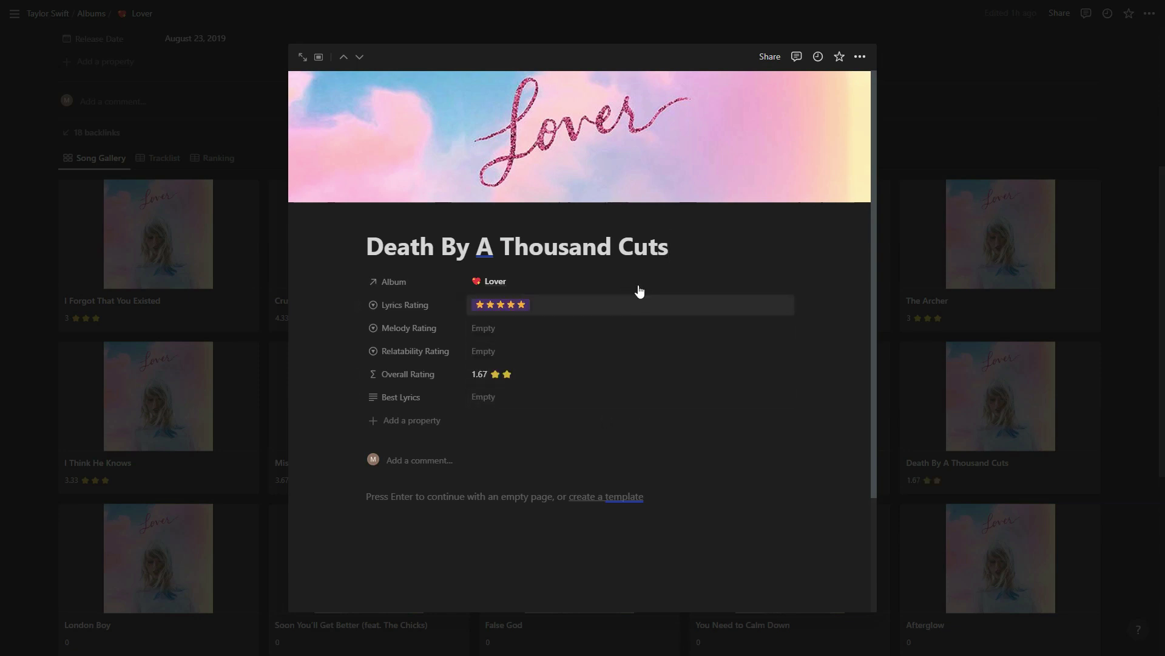
click(577, 331)
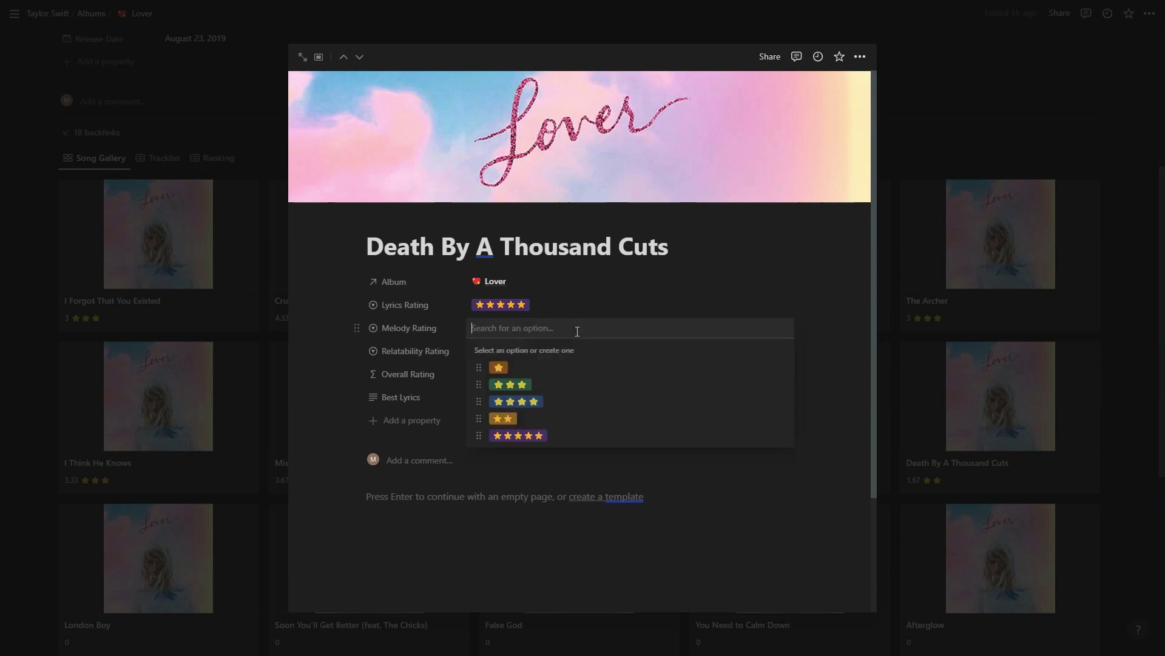
click(539, 436)
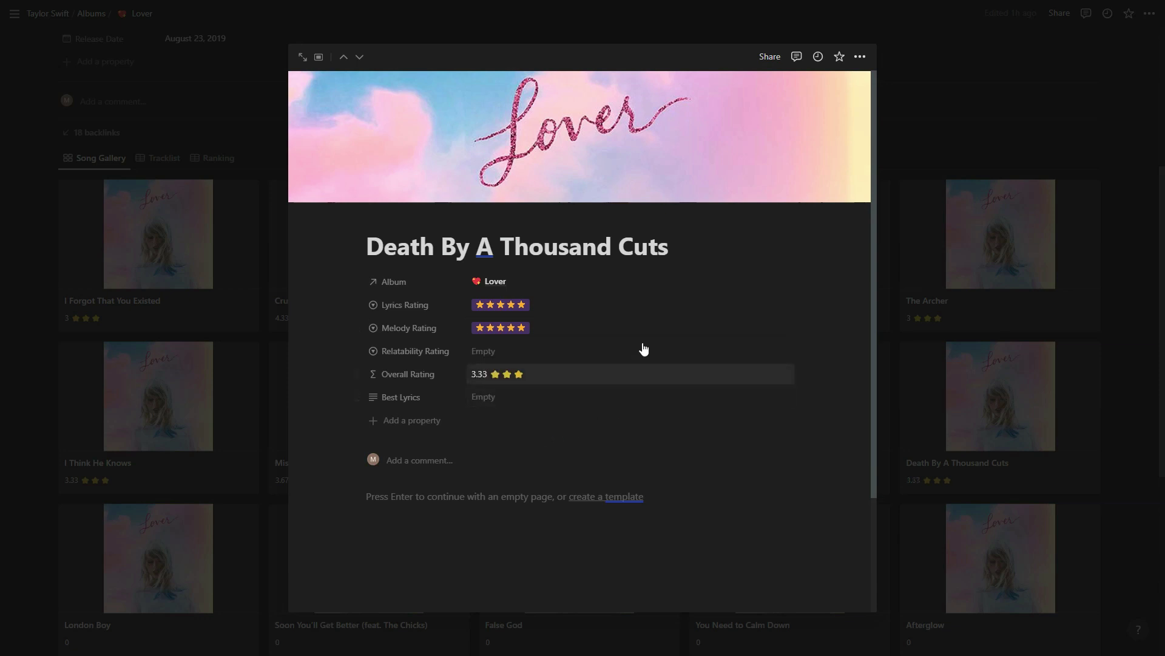
click(580, 355)
click(595, 394)
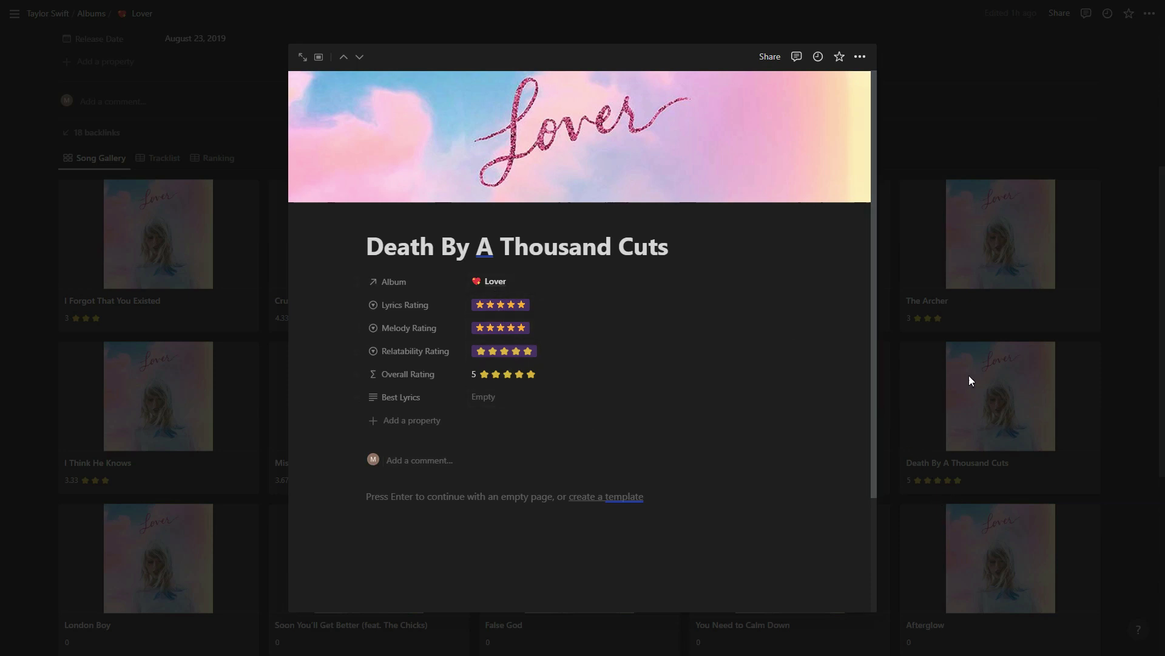
click(953, 386)
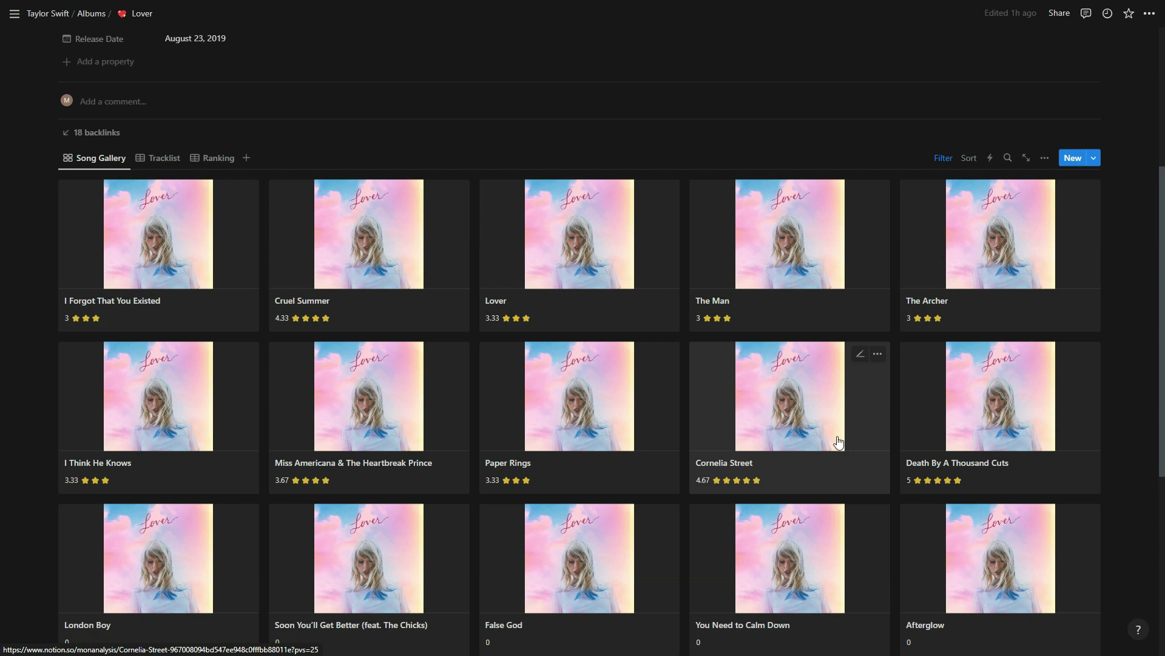
click(1023, 481)
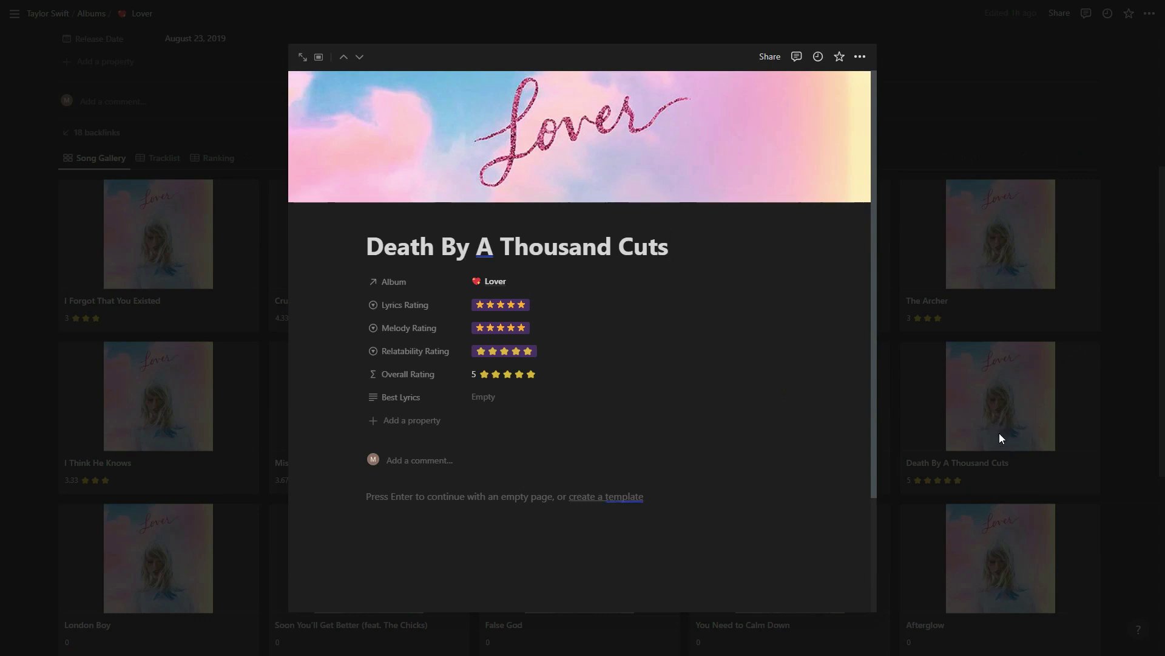
click(999, 432)
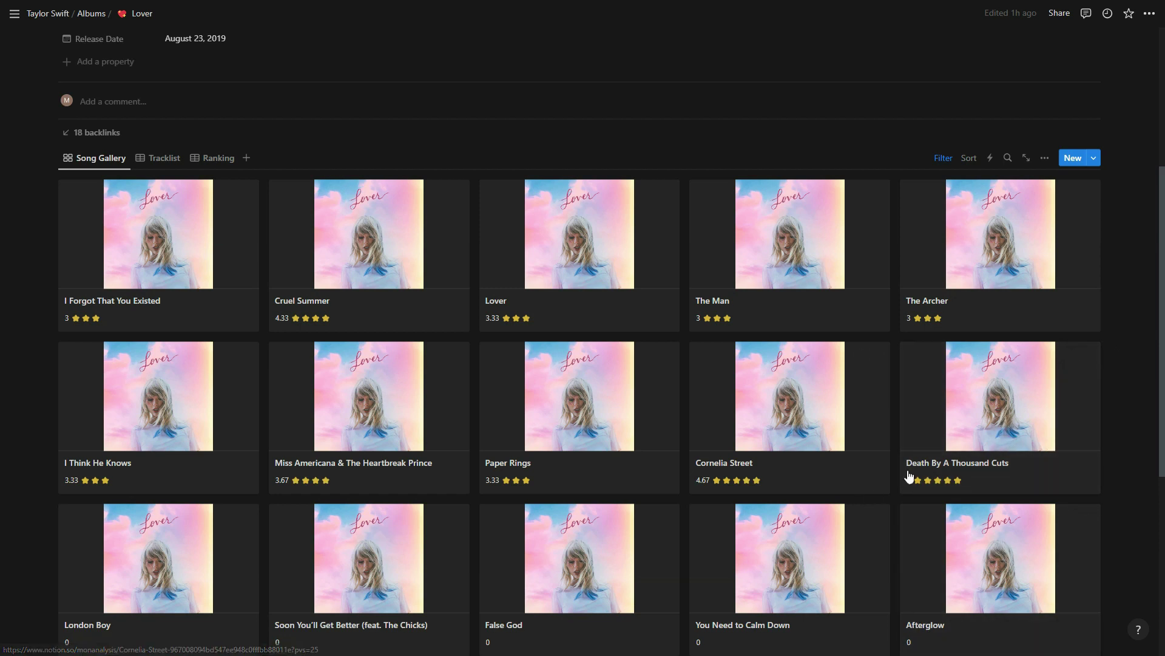
Rate London Boy with three stars for lyrics, five for melody and four for relatability, and return to the Song Gallery.
scroll(1026, 470, down, 2)
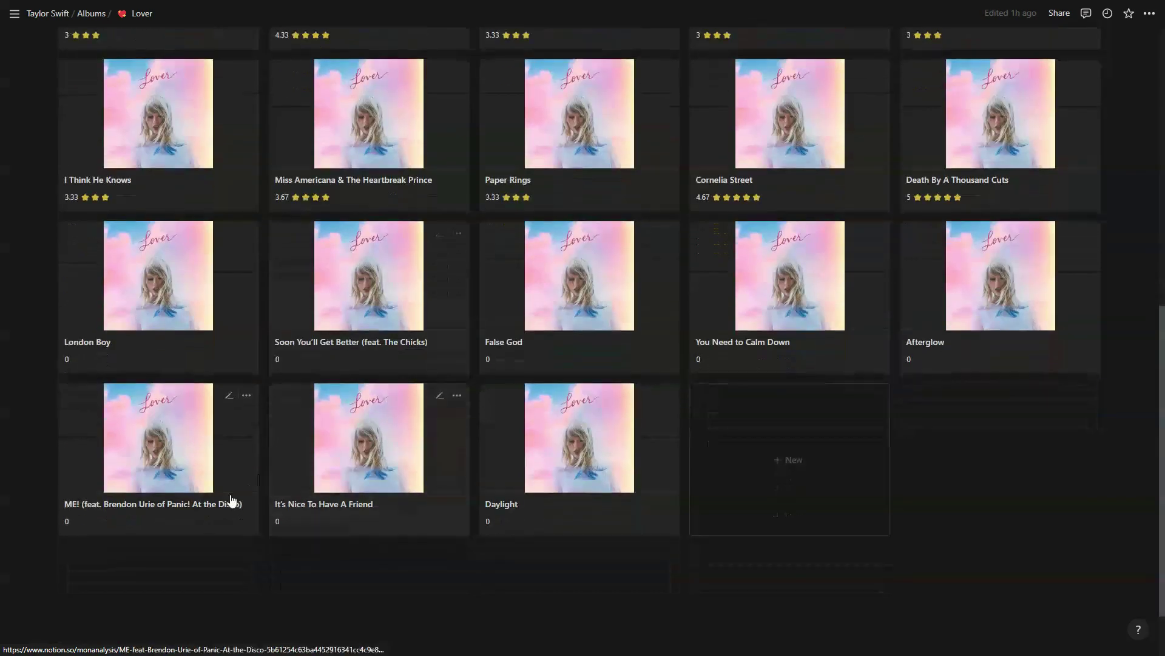
click(182, 343)
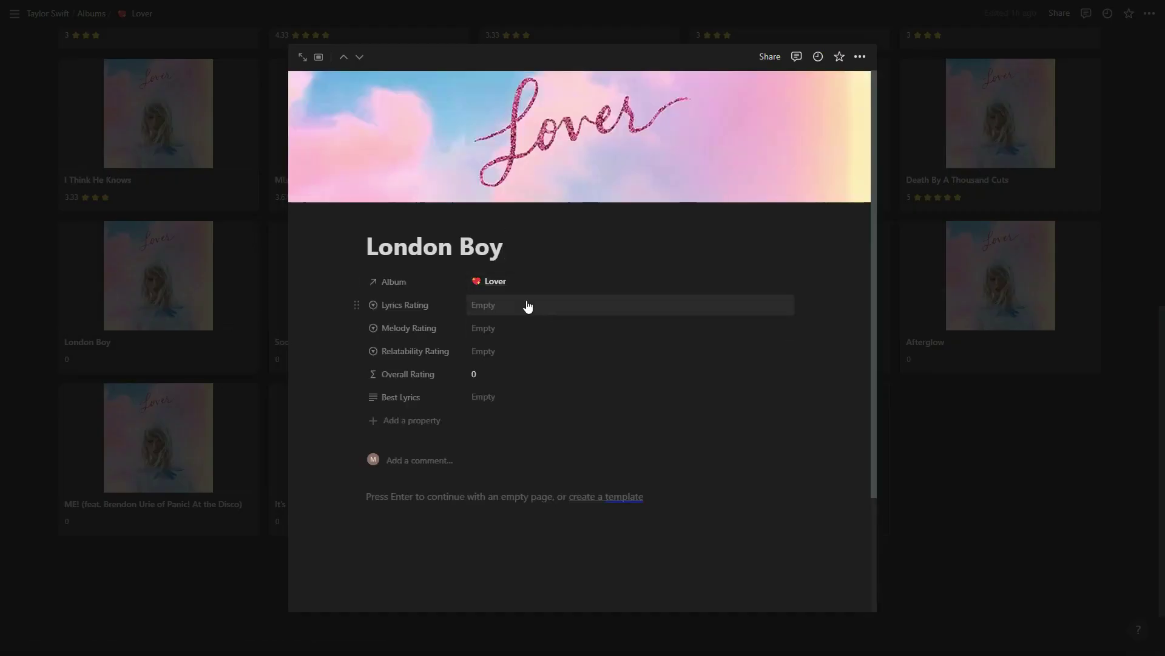
click(525, 305)
click(529, 398)
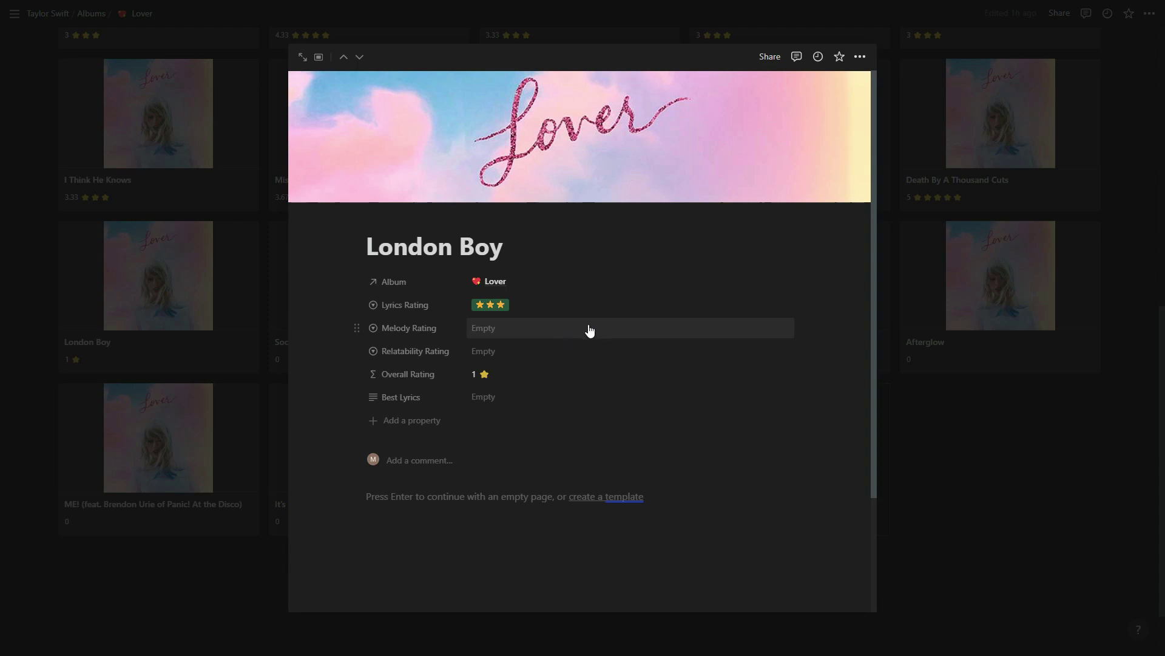
click(588, 330)
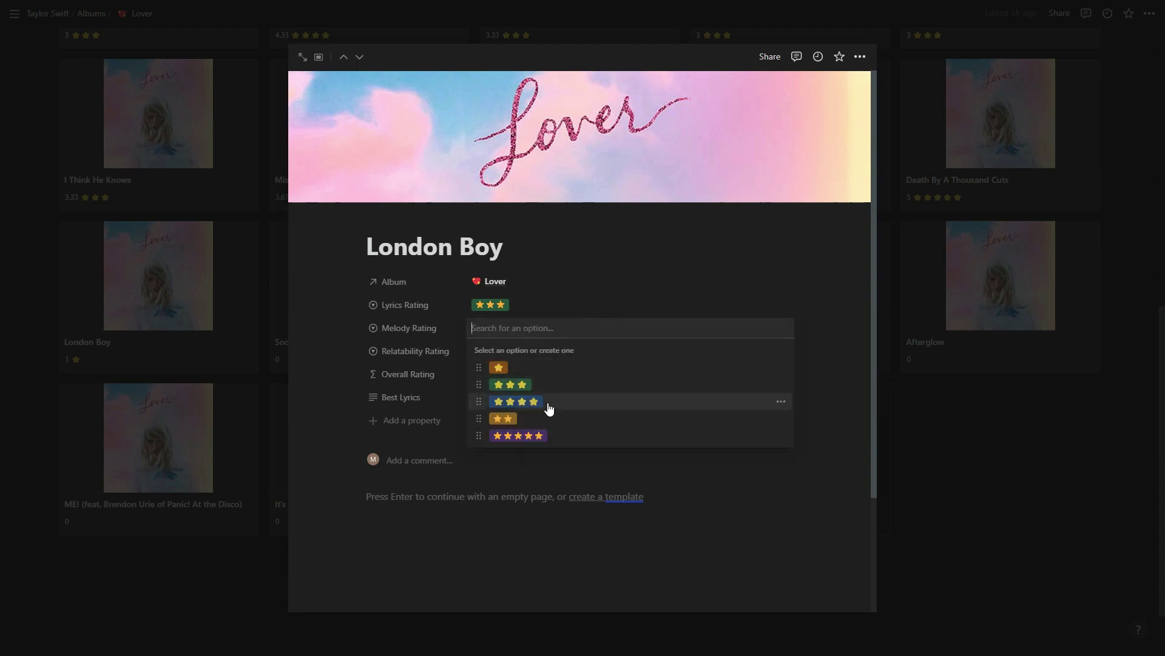
click(549, 407)
click(568, 332)
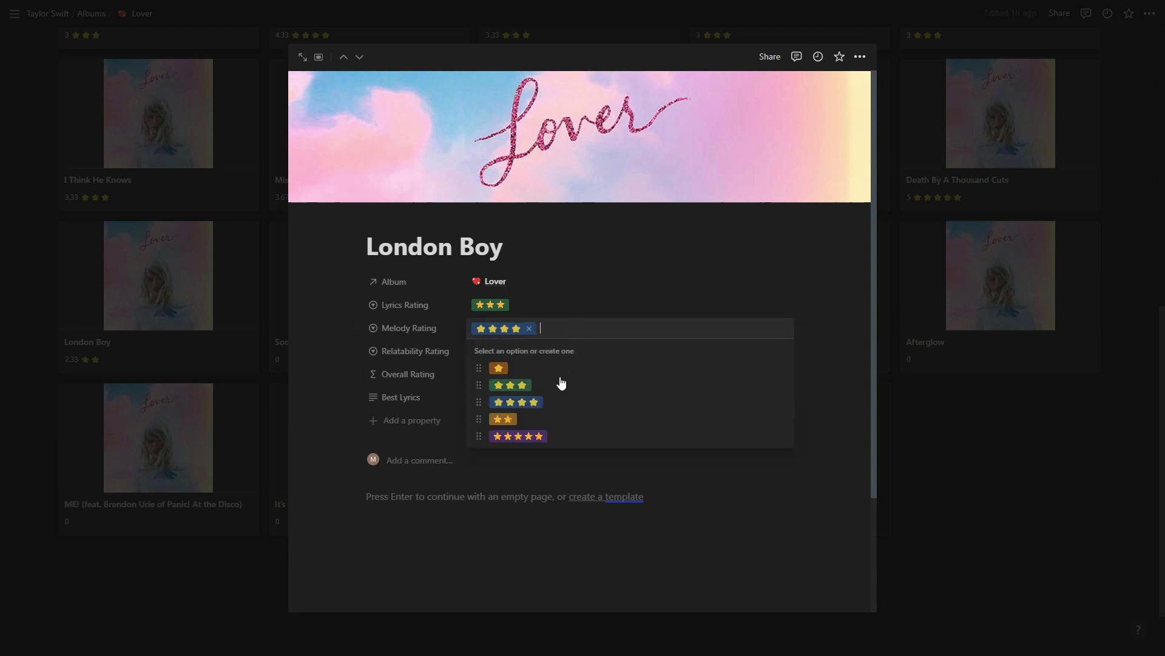
click(535, 436)
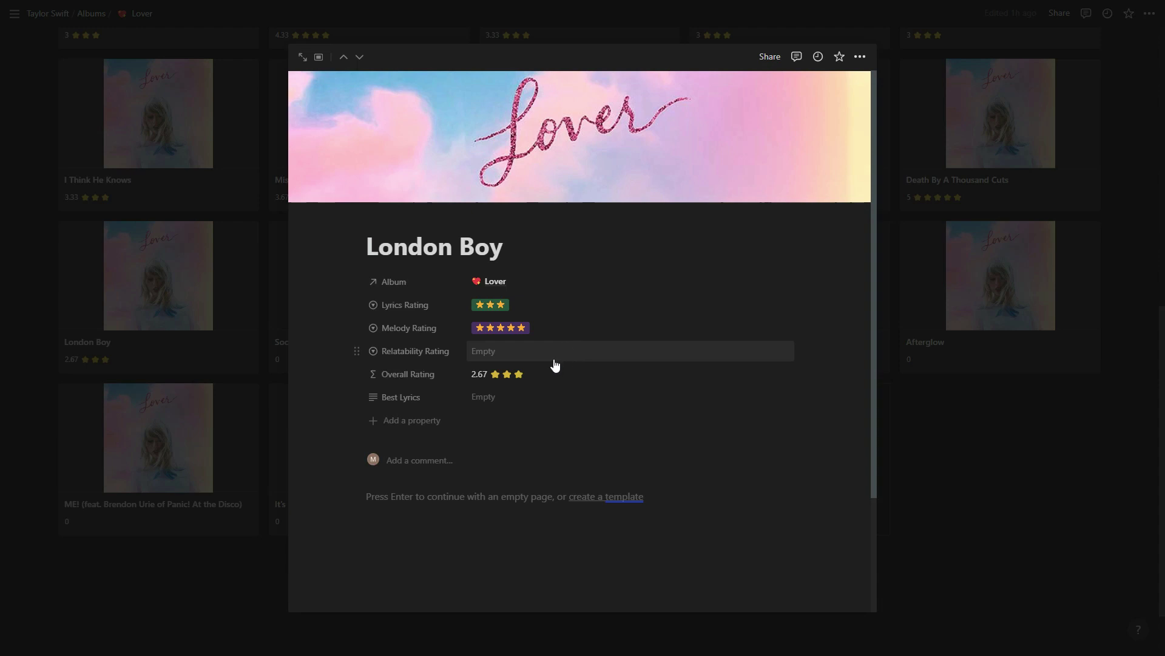
click(607, 356)
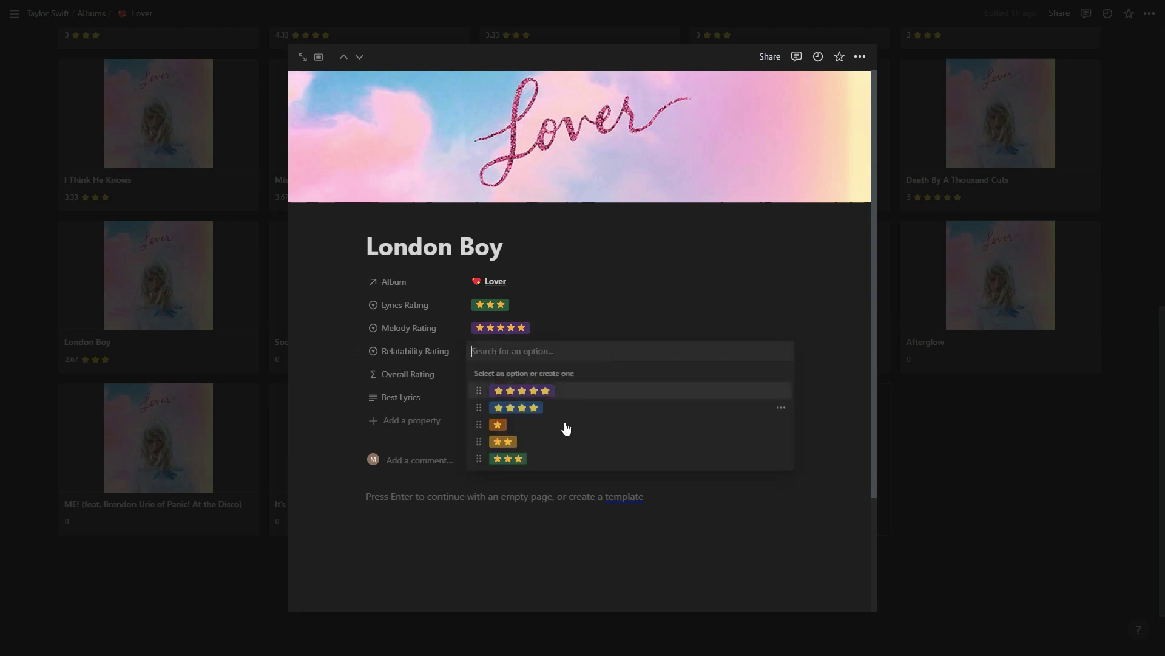
click(637, 416)
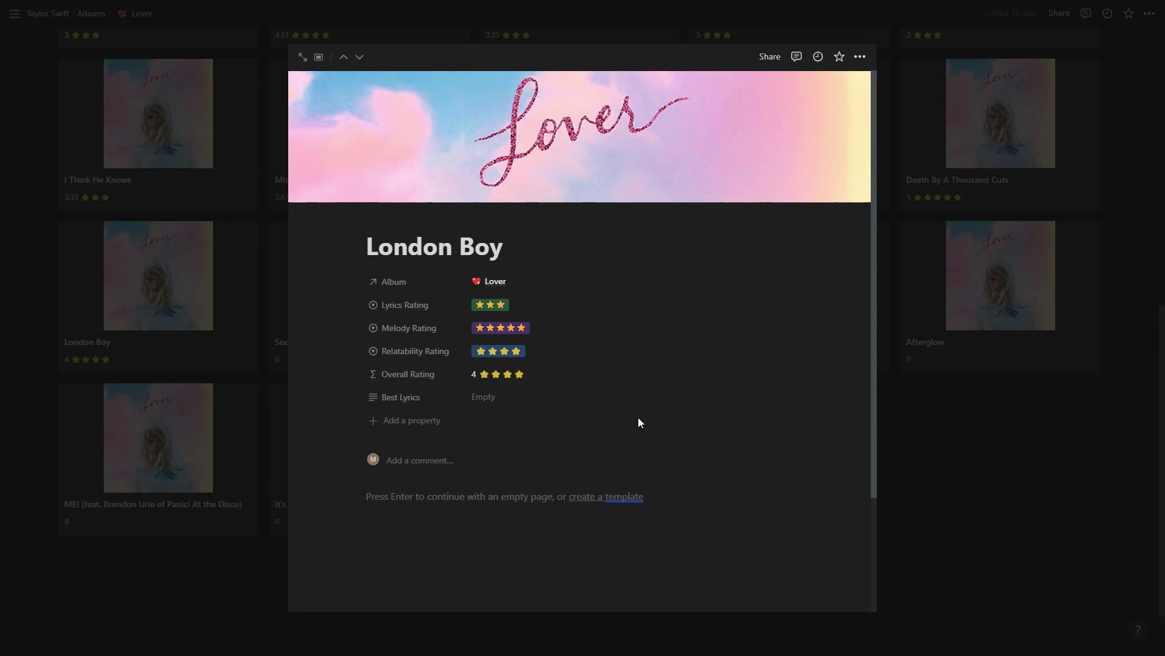
click(1015, 516)
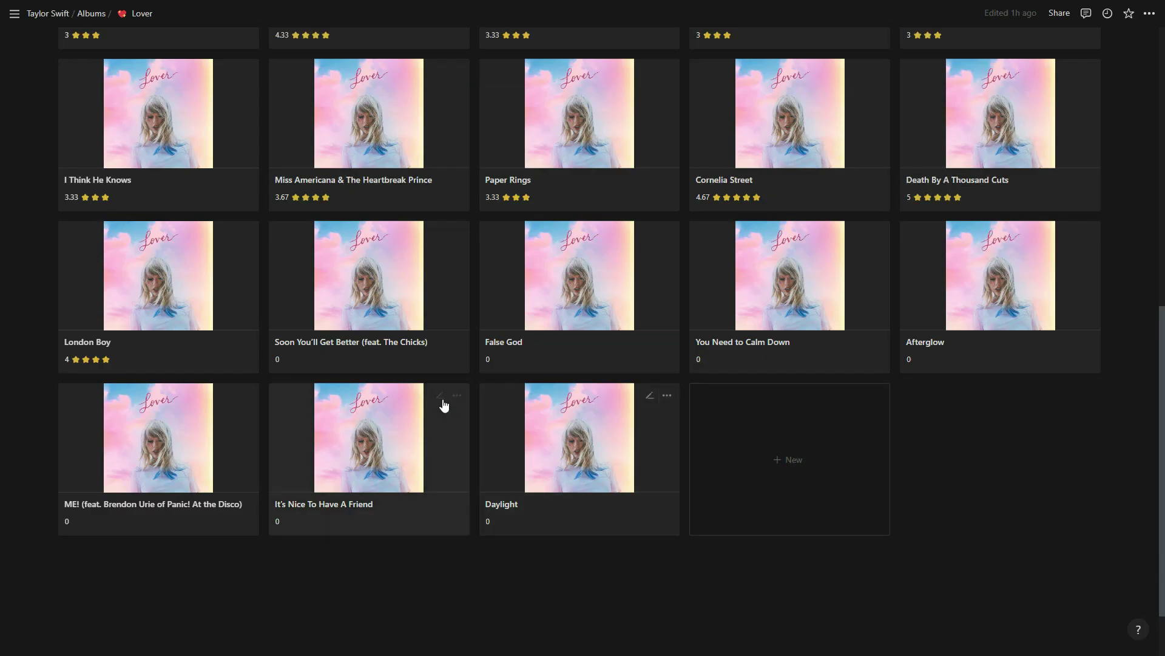
Rate Soon You'll Get Better (feat. The Chicks) with four stars for lyrics, three for melody and three for relatability, and close its page.
click(393, 359)
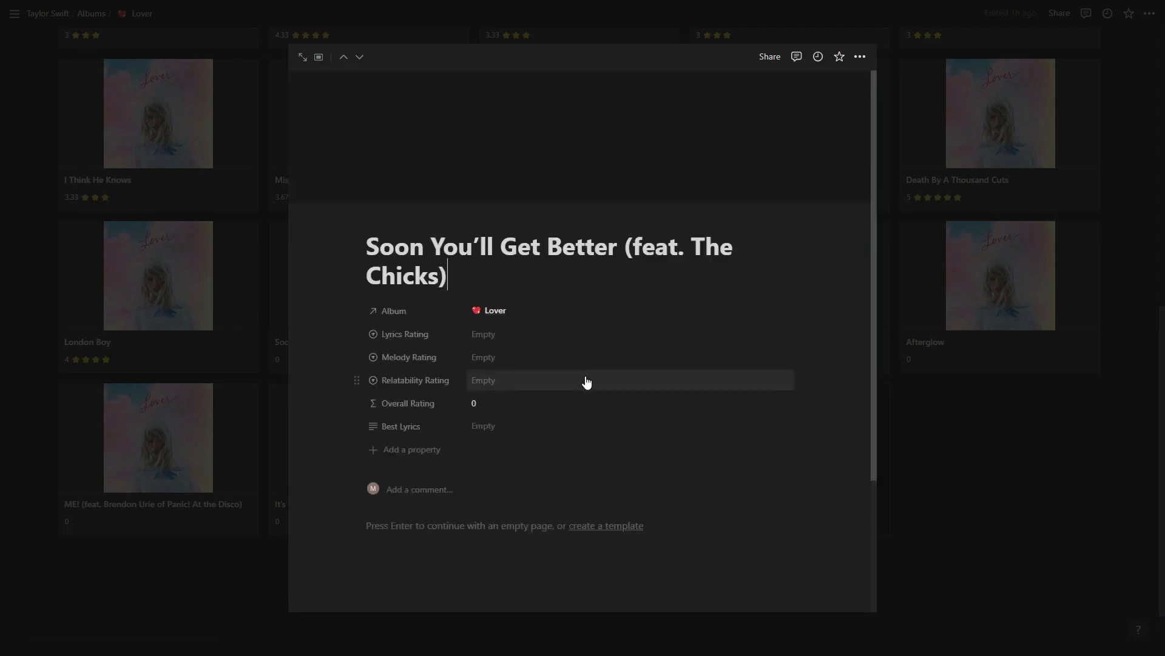
click(587, 334)
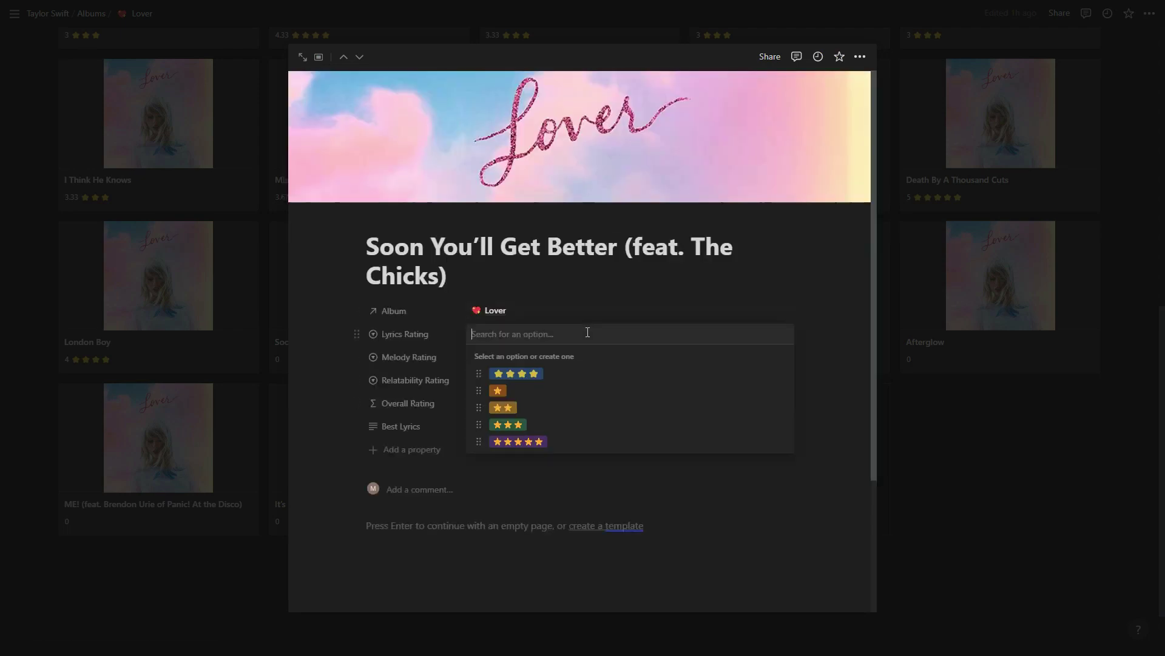
click(581, 374)
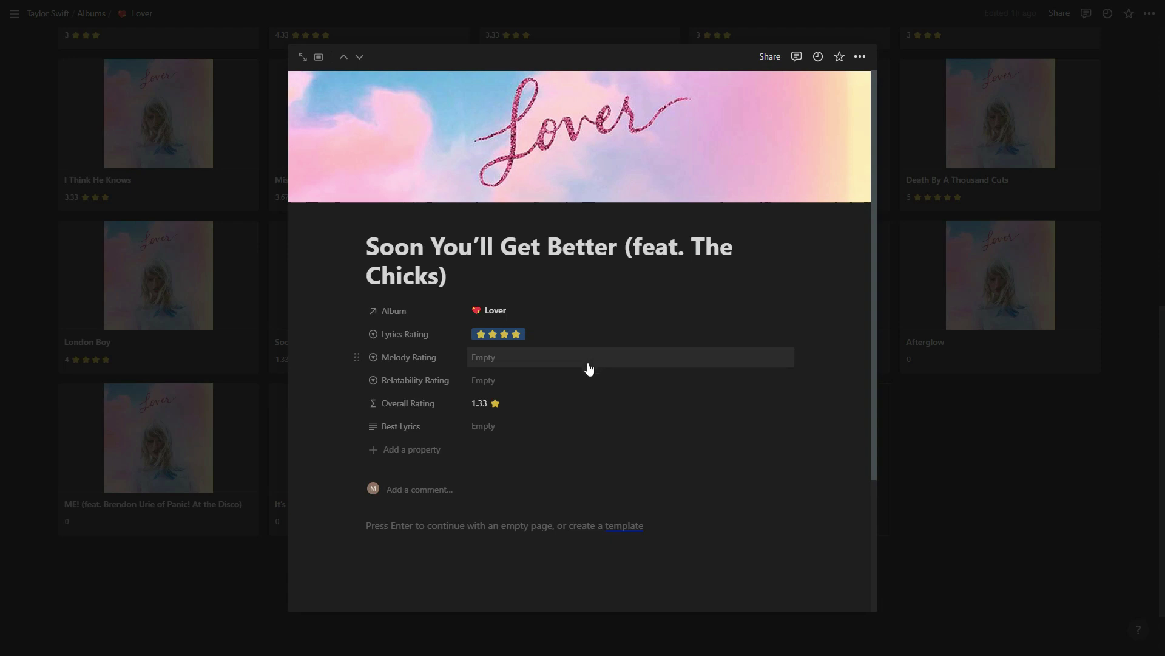
click(586, 361)
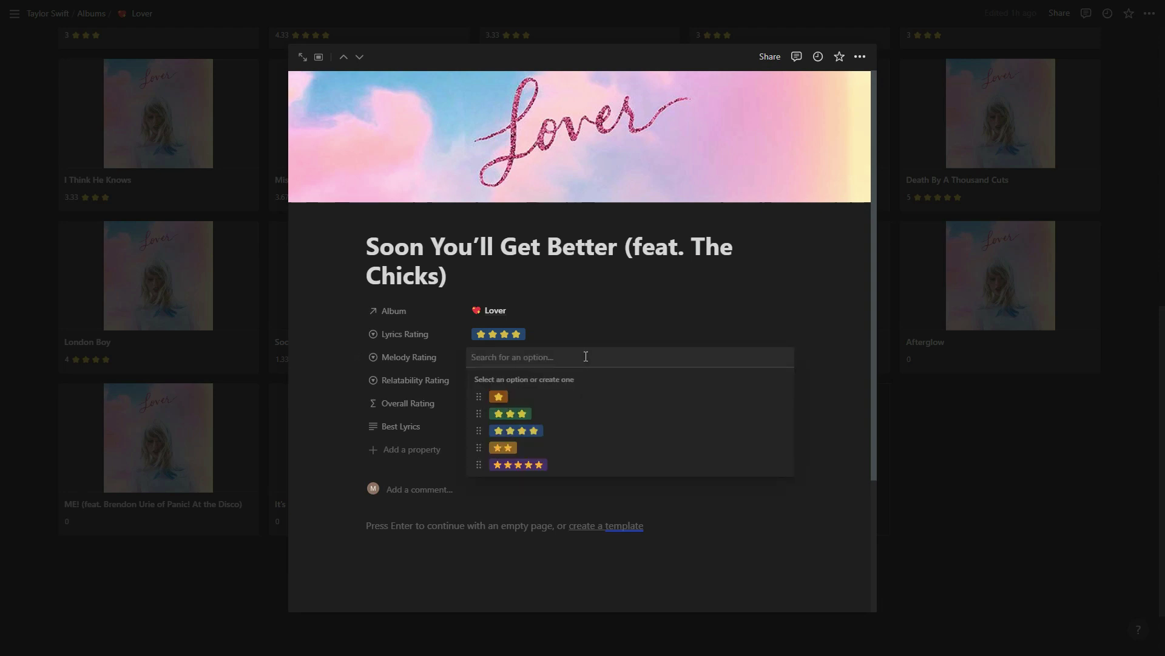
click(567, 413)
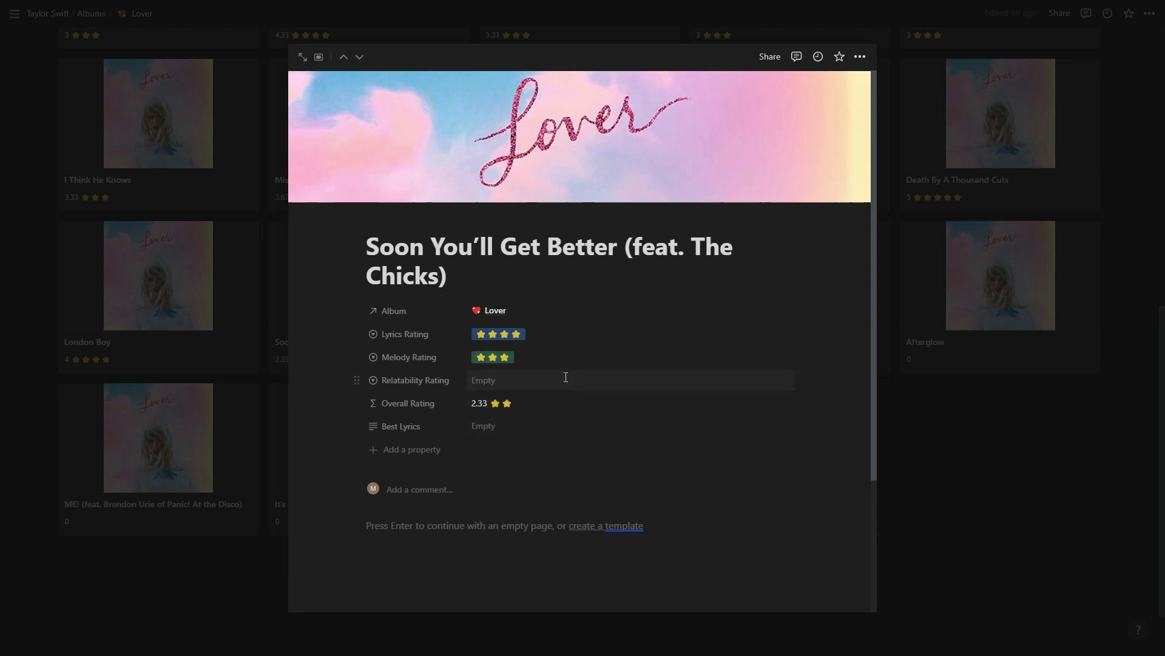
click(565, 382)
click(544, 487)
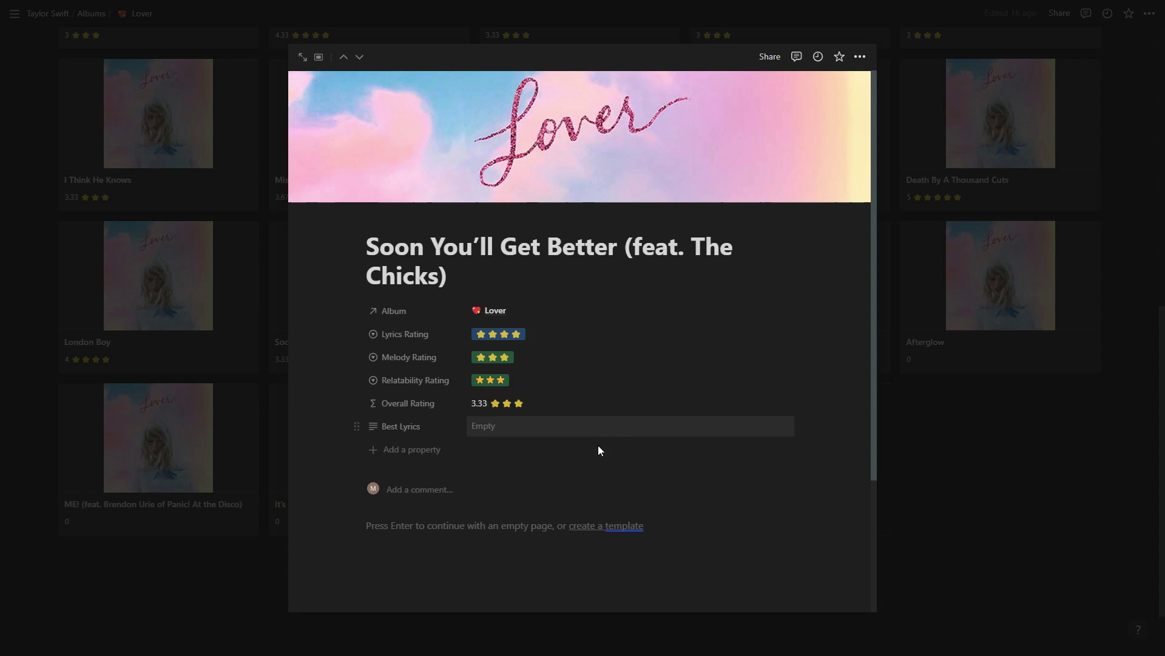
click(1018, 528)
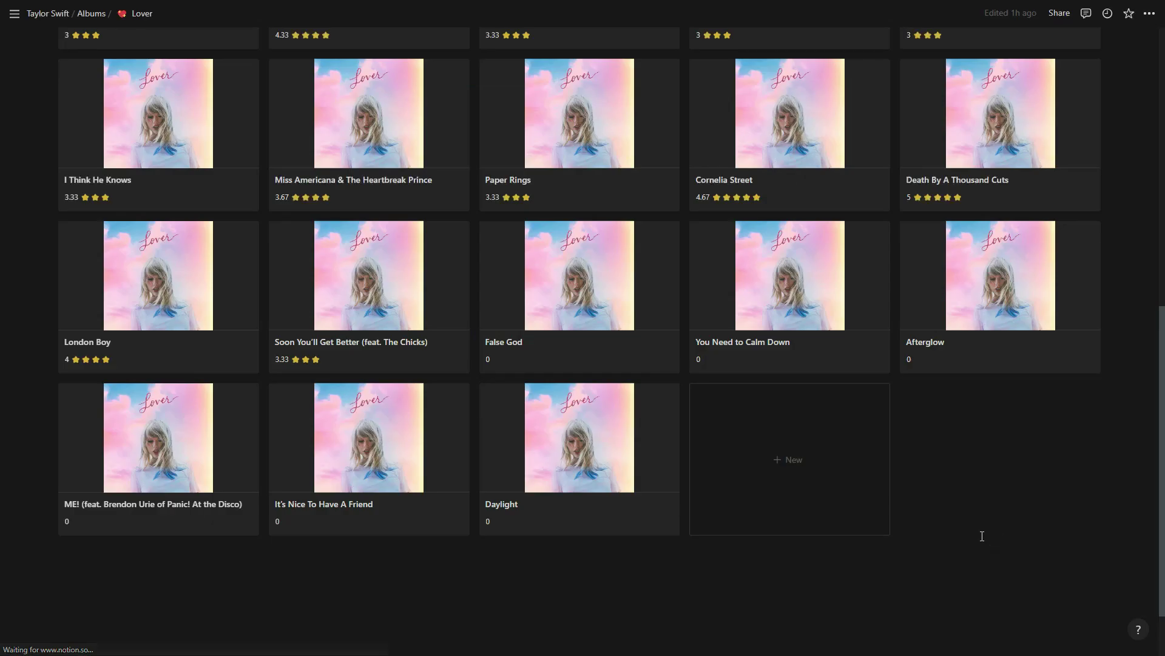
Rate False God with three stars each for lyrics, melody and relatability, and return to the Song Gallery.
click(578, 362)
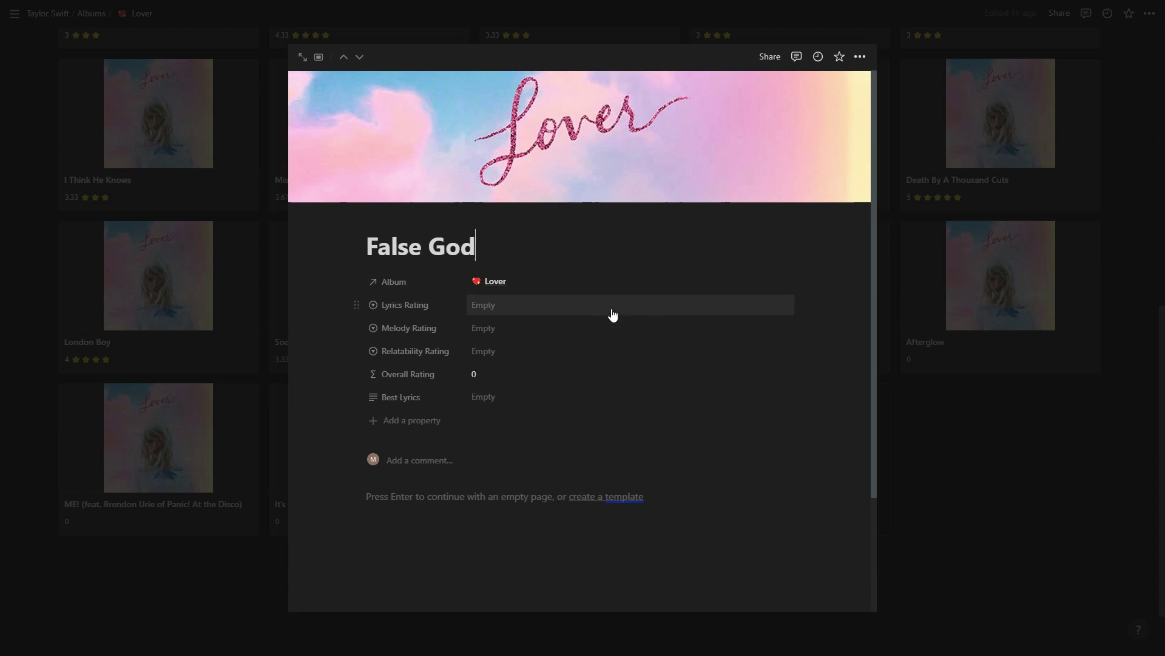
click(613, 310)
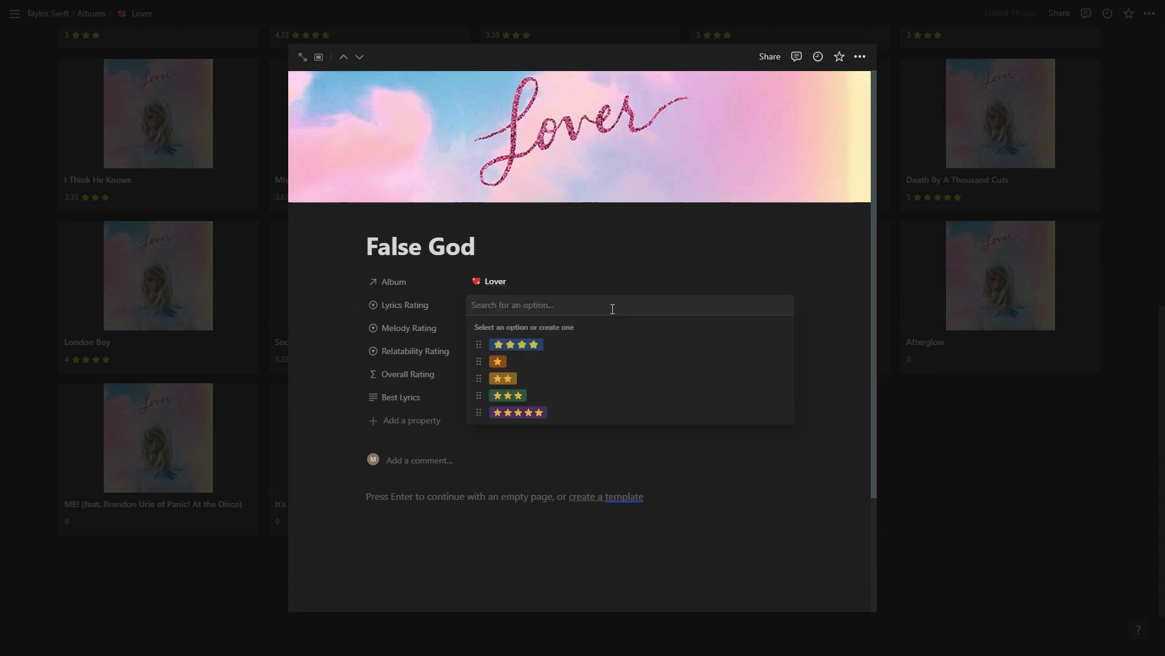
click(576, 396)
click(510, 328)
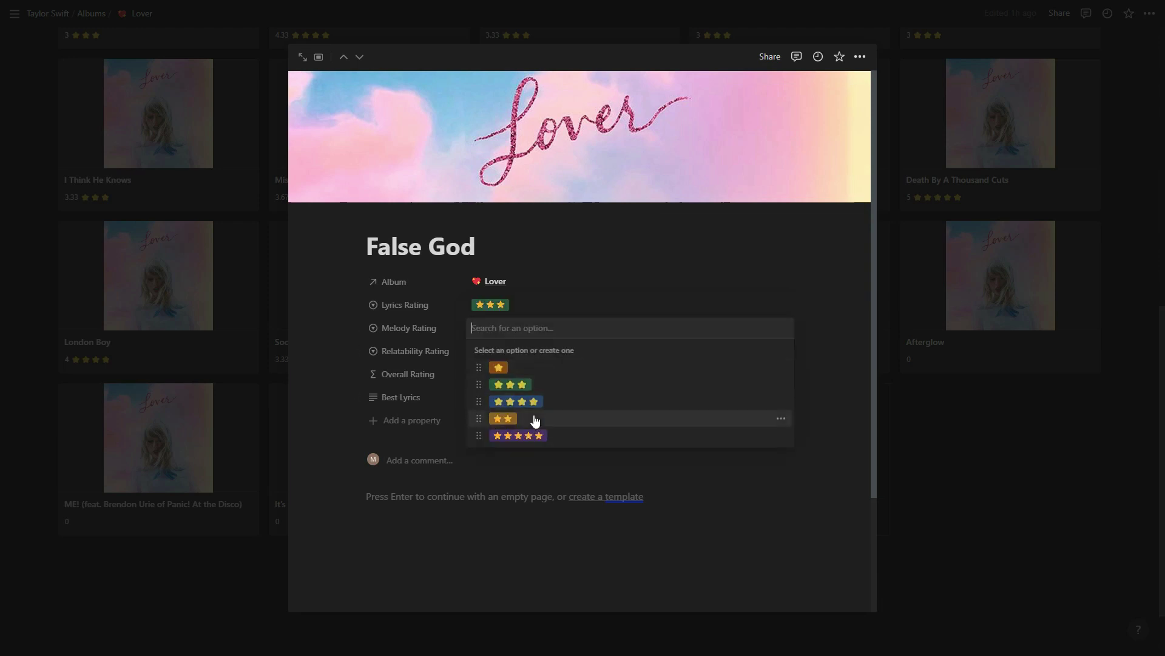
click(534, 385)
click(555, 366)
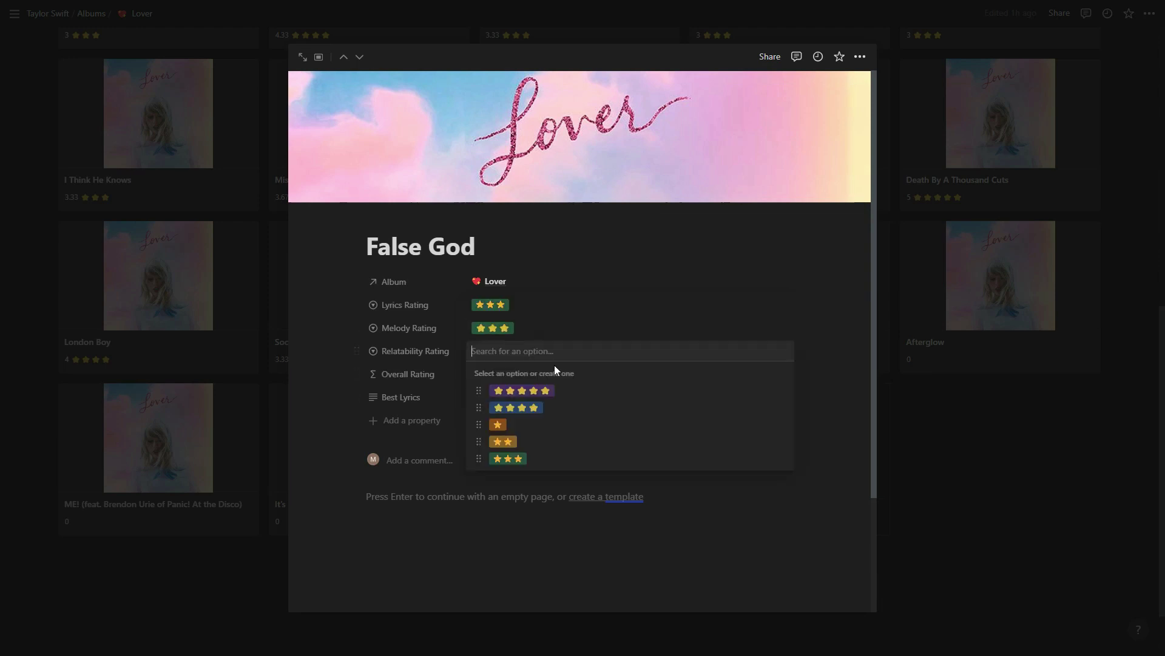
click(565, 460)
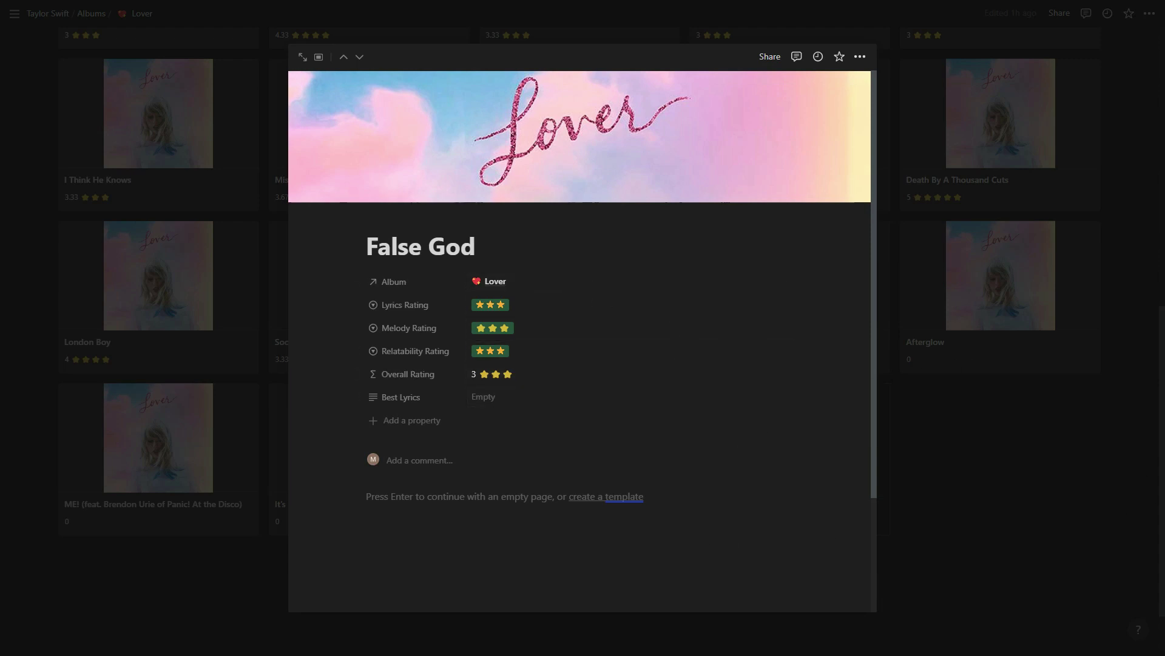
click(1108, 492)
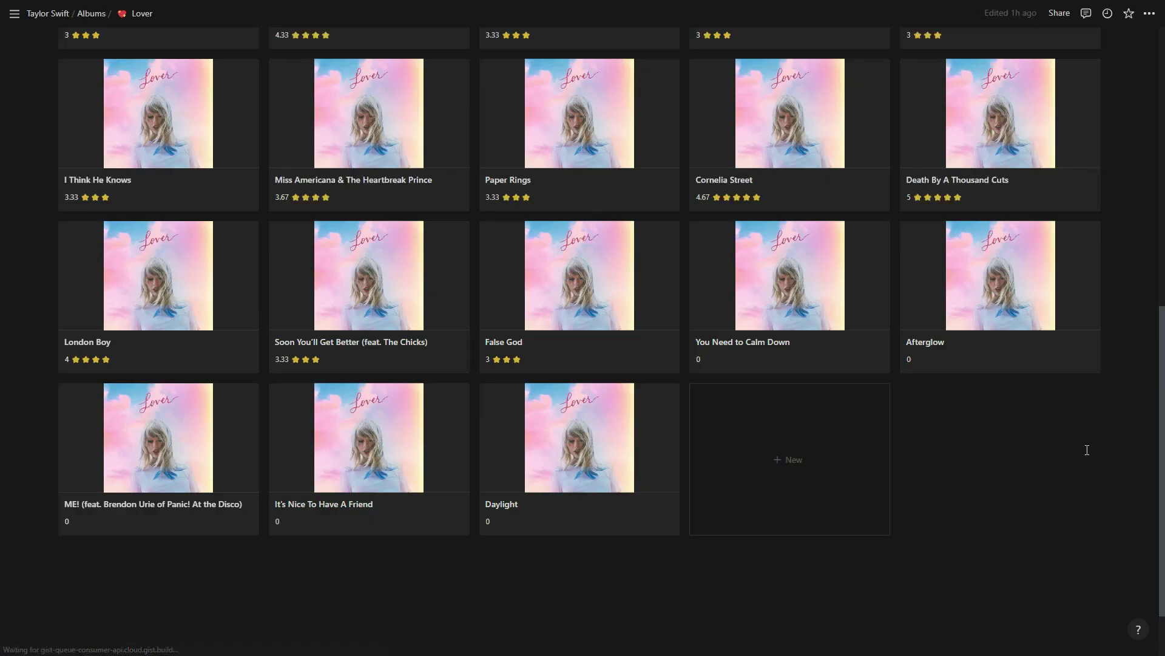
Rate You Need to Calm Down with three stars for lyrics, three for melody and two for relatability, and return to the Song Gallery.
click(789, 372)
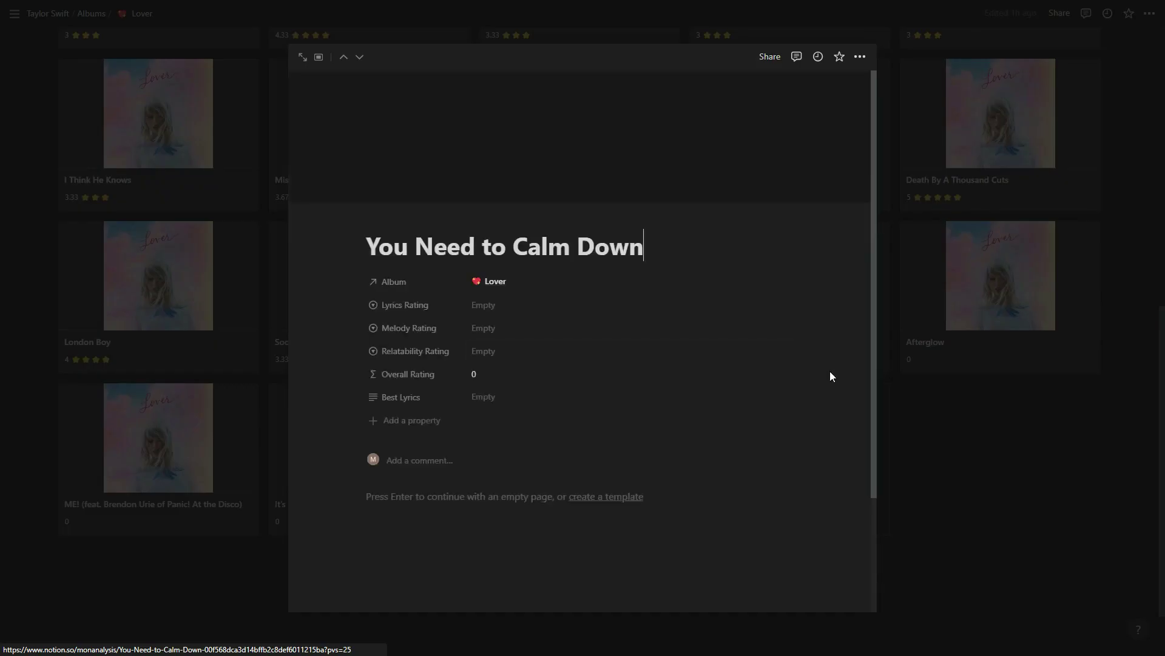
click(643, 311)
click(539, 398)
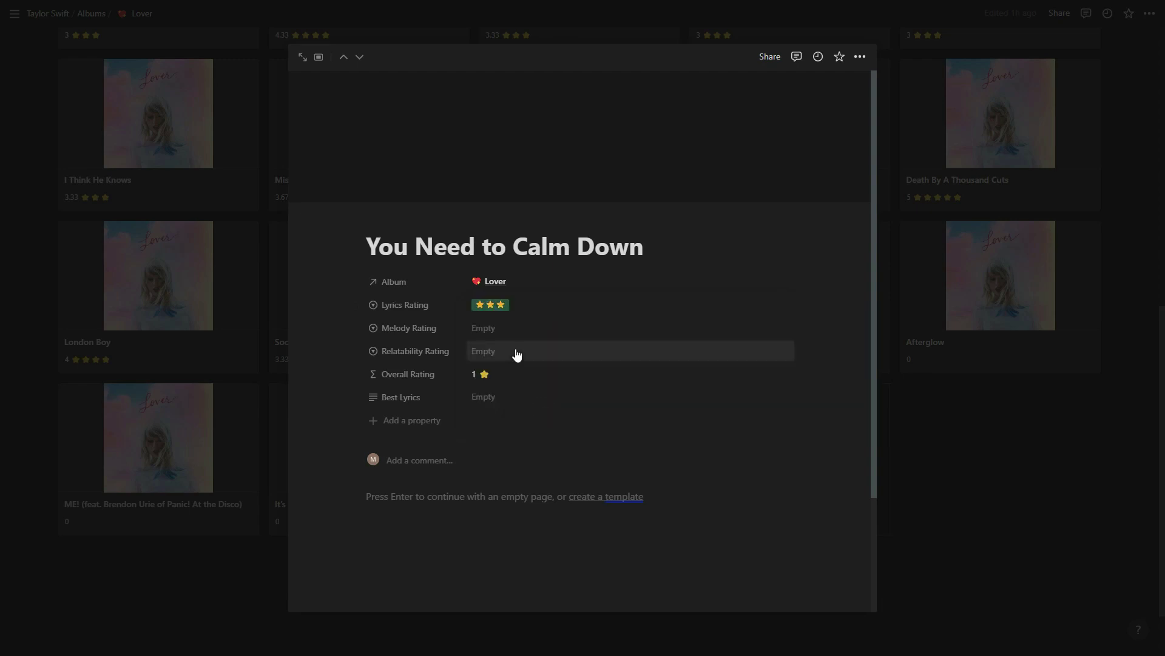
click(501, 327)
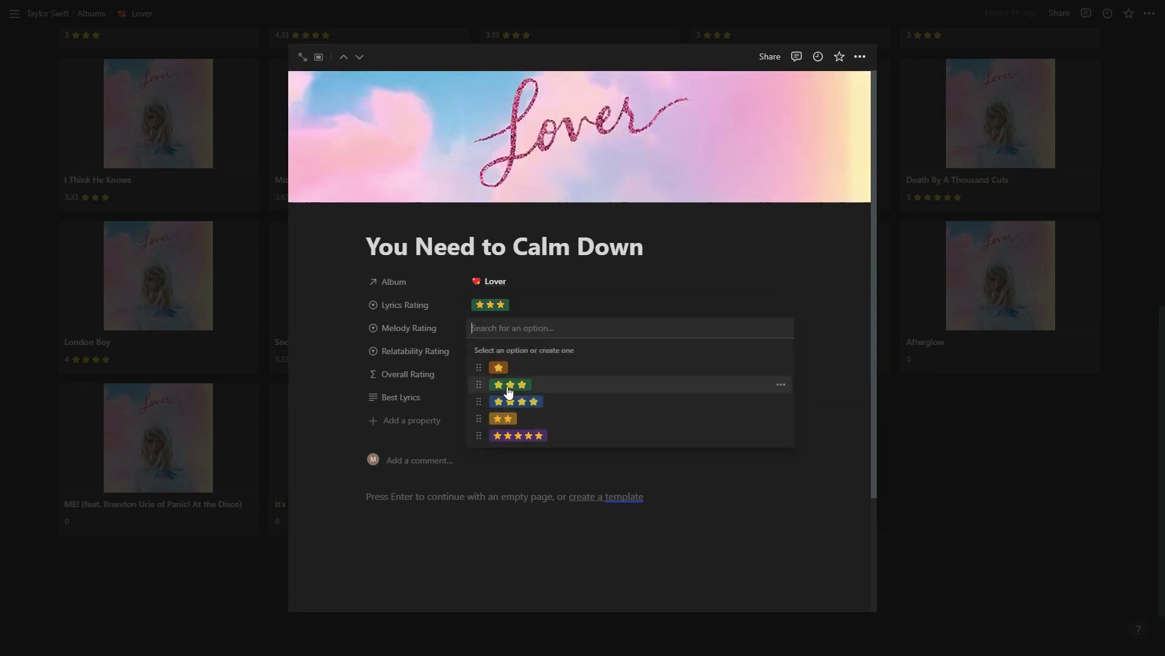
click(508, 385)
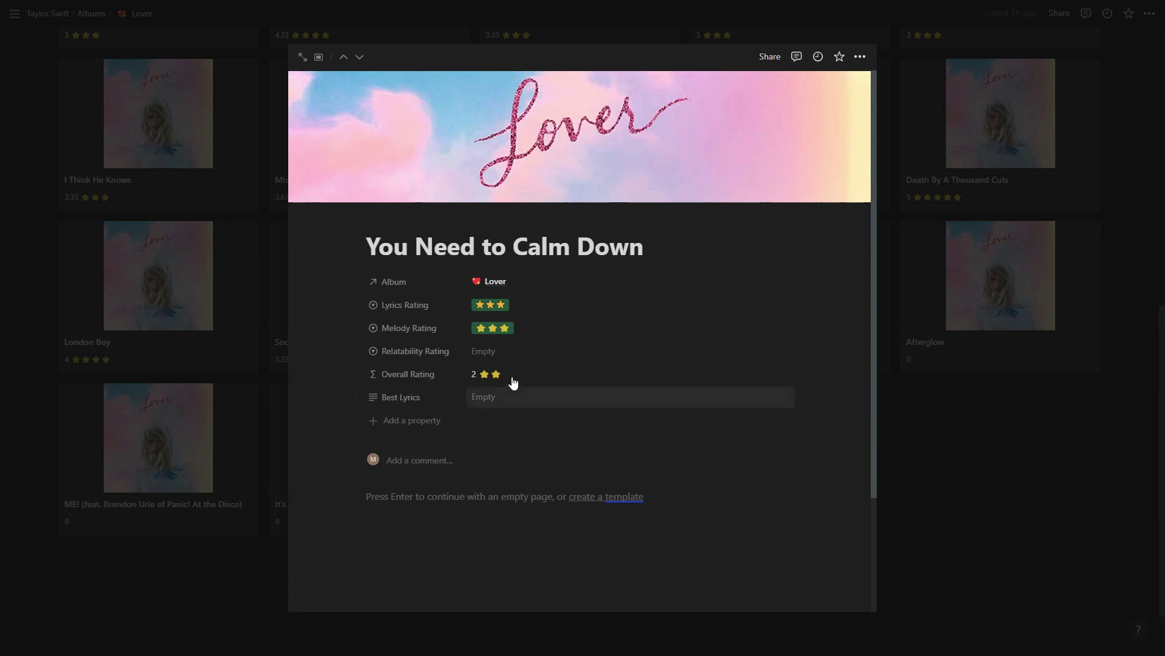
click(516, 353)
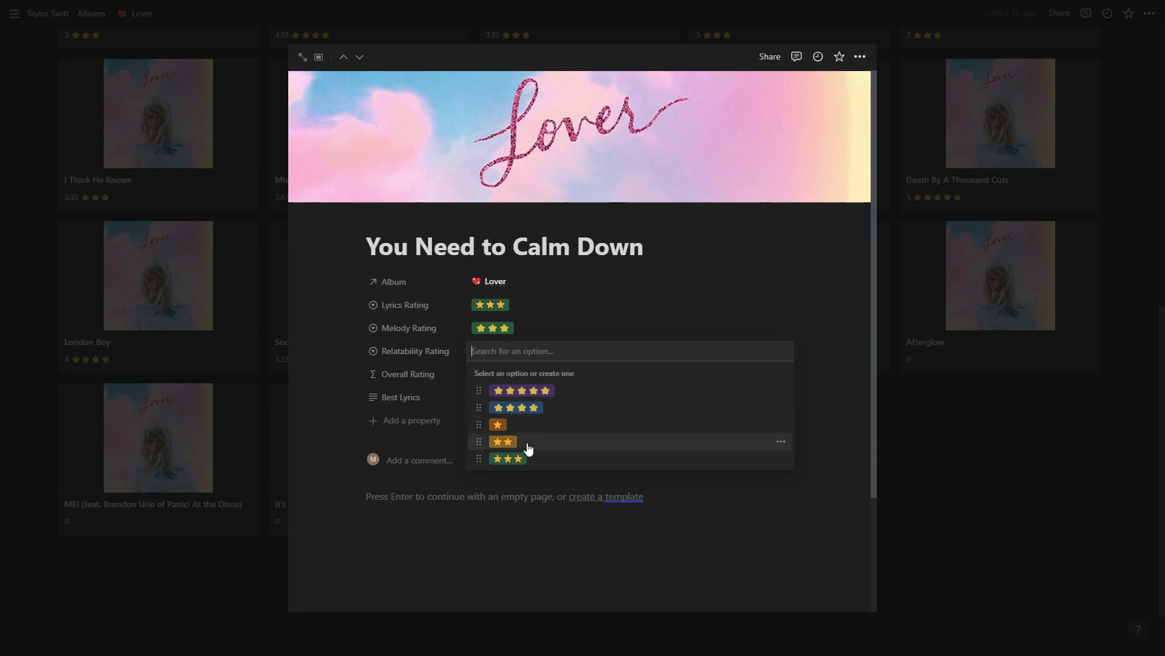
click(675, 447)
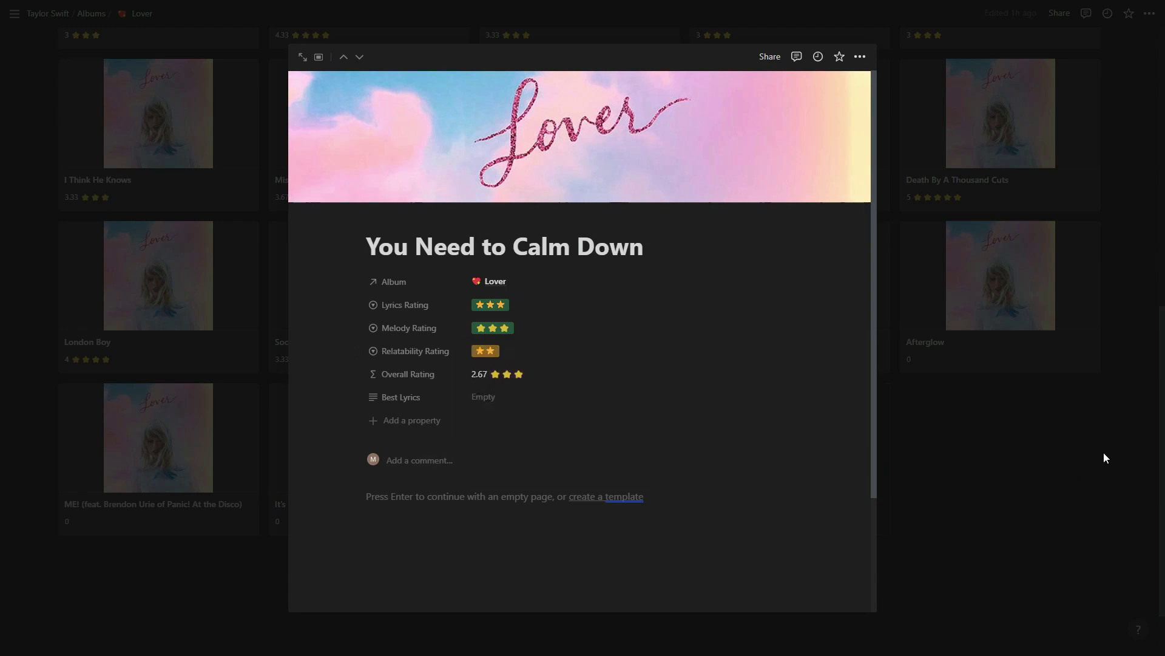
click(1013, 441)
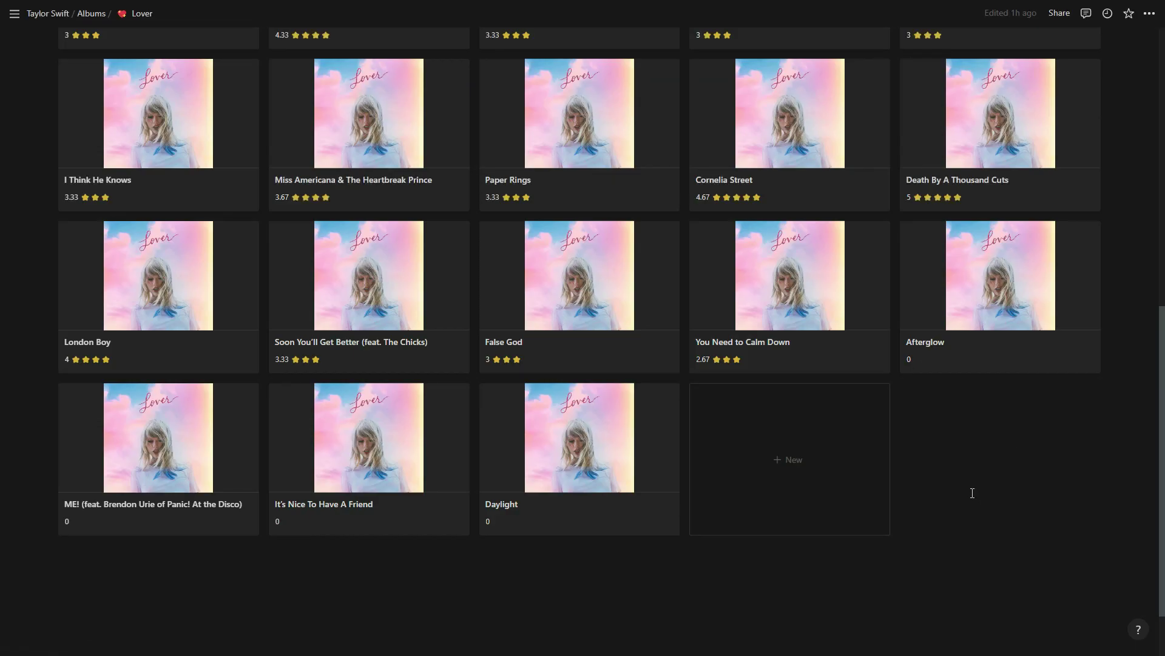
Rate Afterglow with four stars for lyrics, three for melody and three for relatability, and close its page.
click(1048, 346)
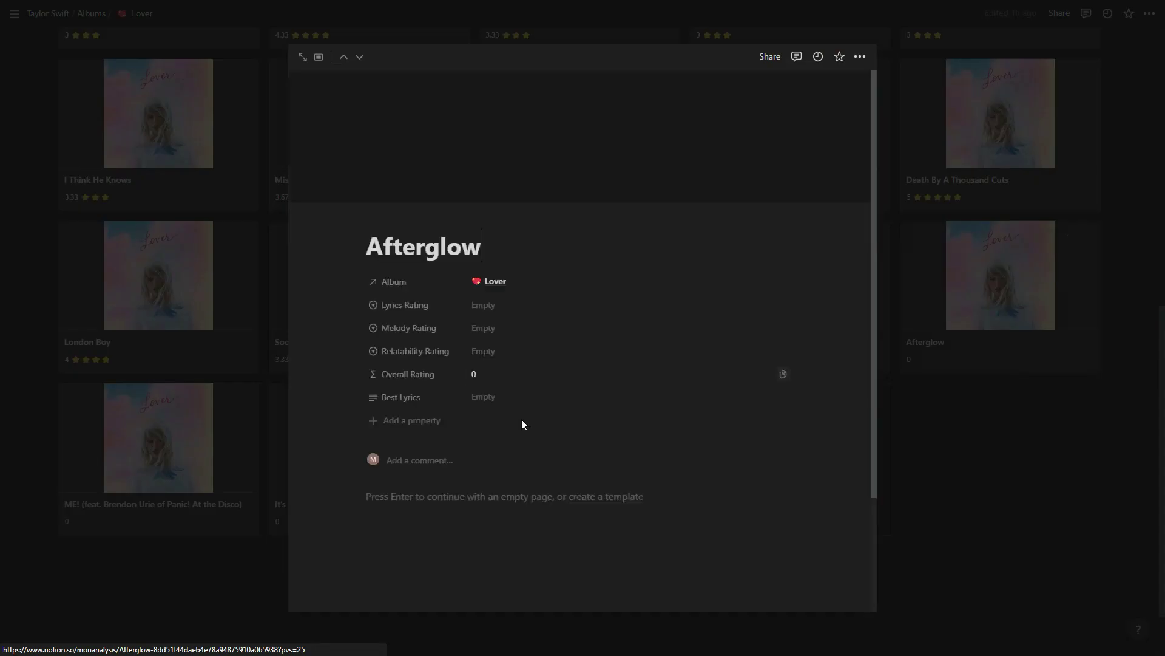
click(524, 306)
click(516, 344)
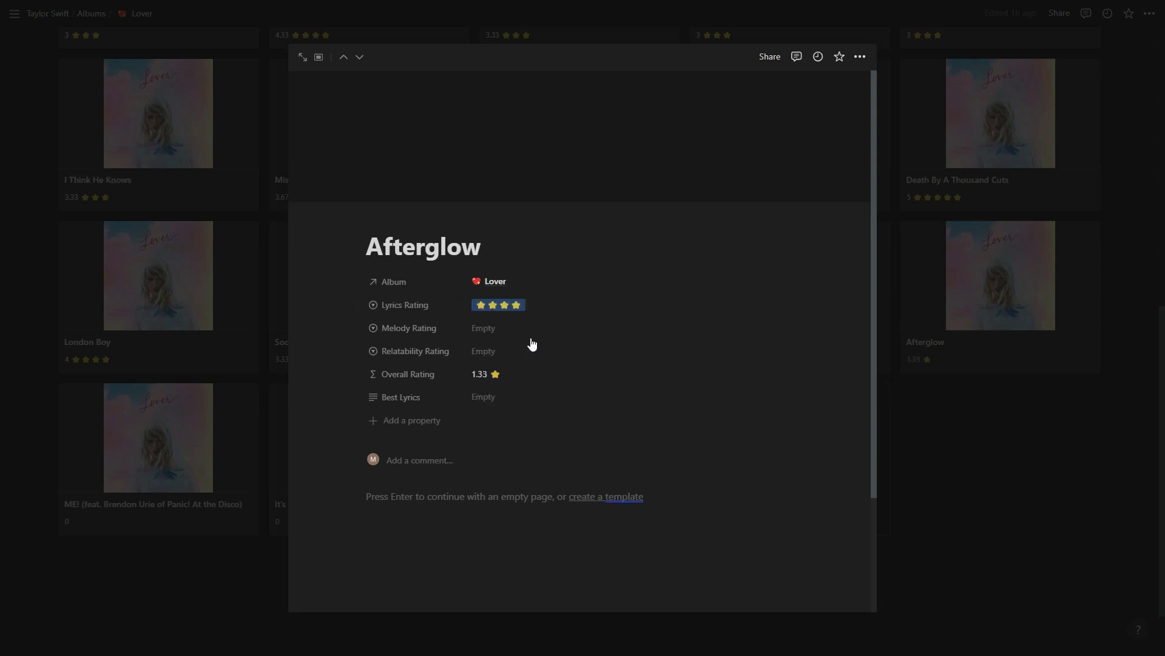
click(491, 331)
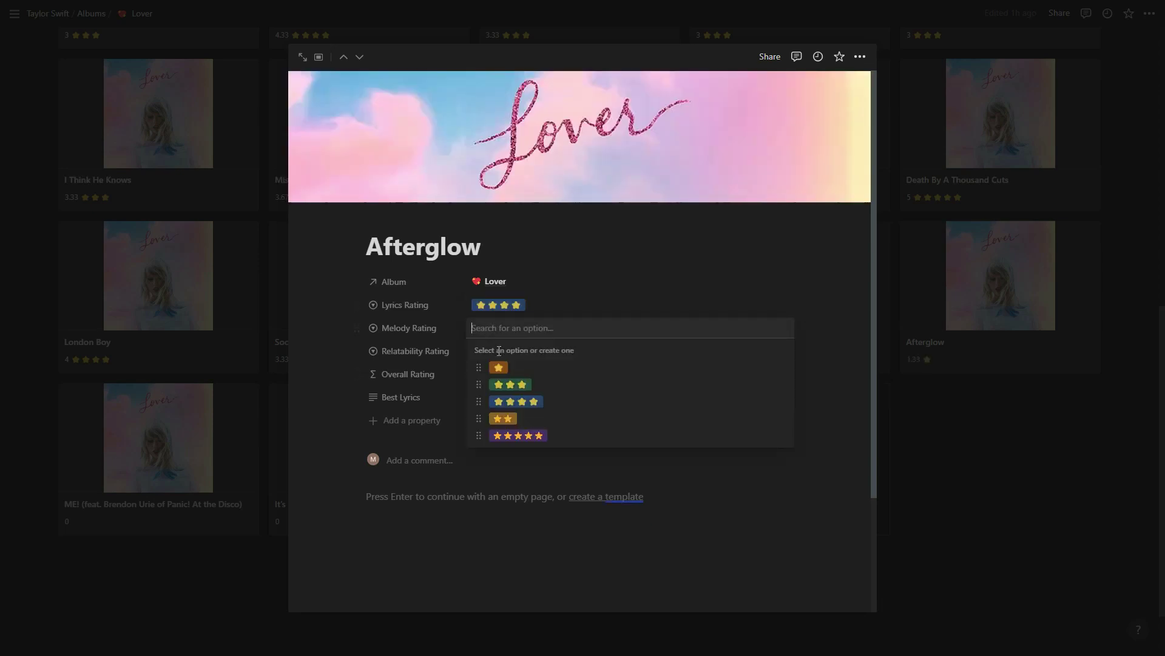
click(548, 387)
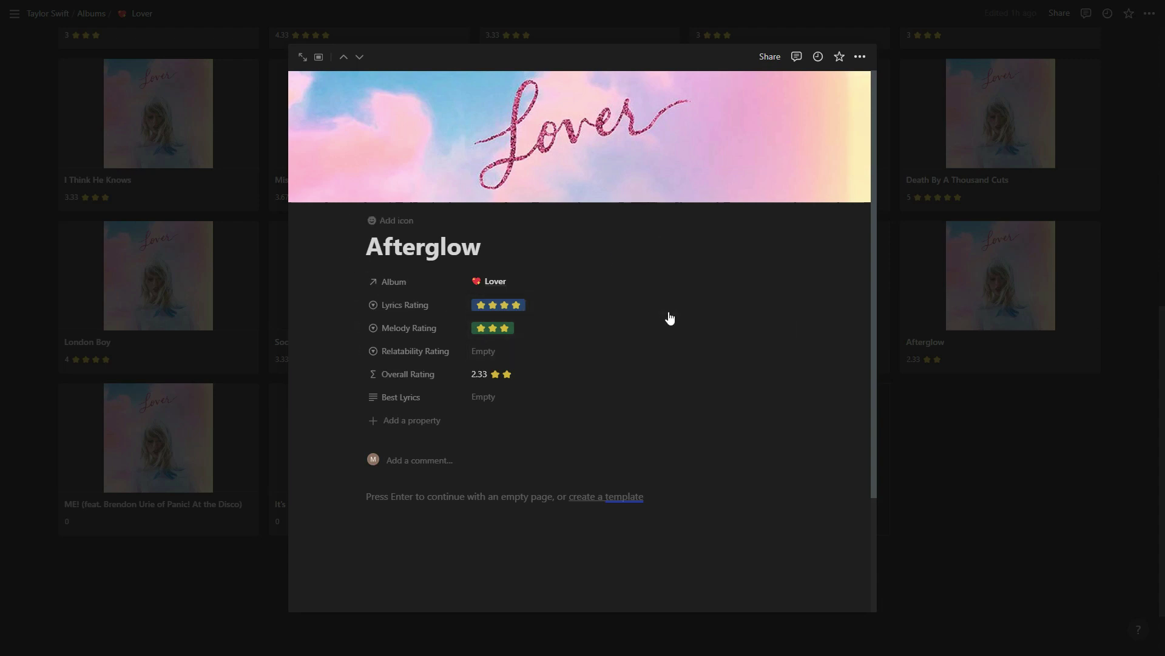
click(571, 360)
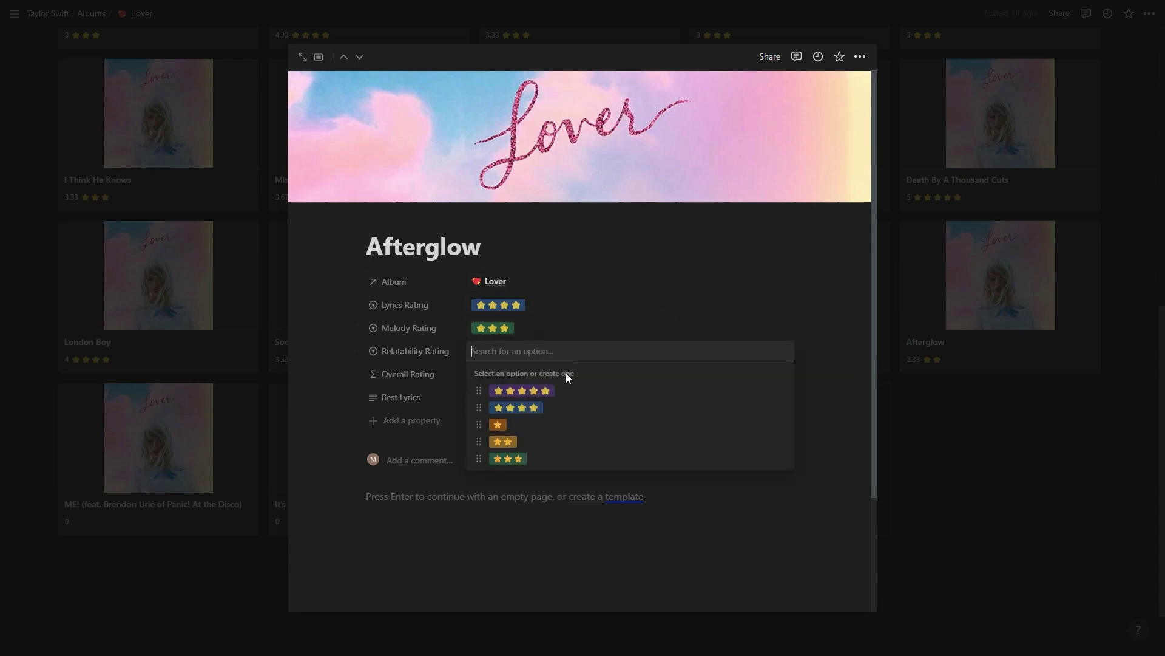
click(517, 461)
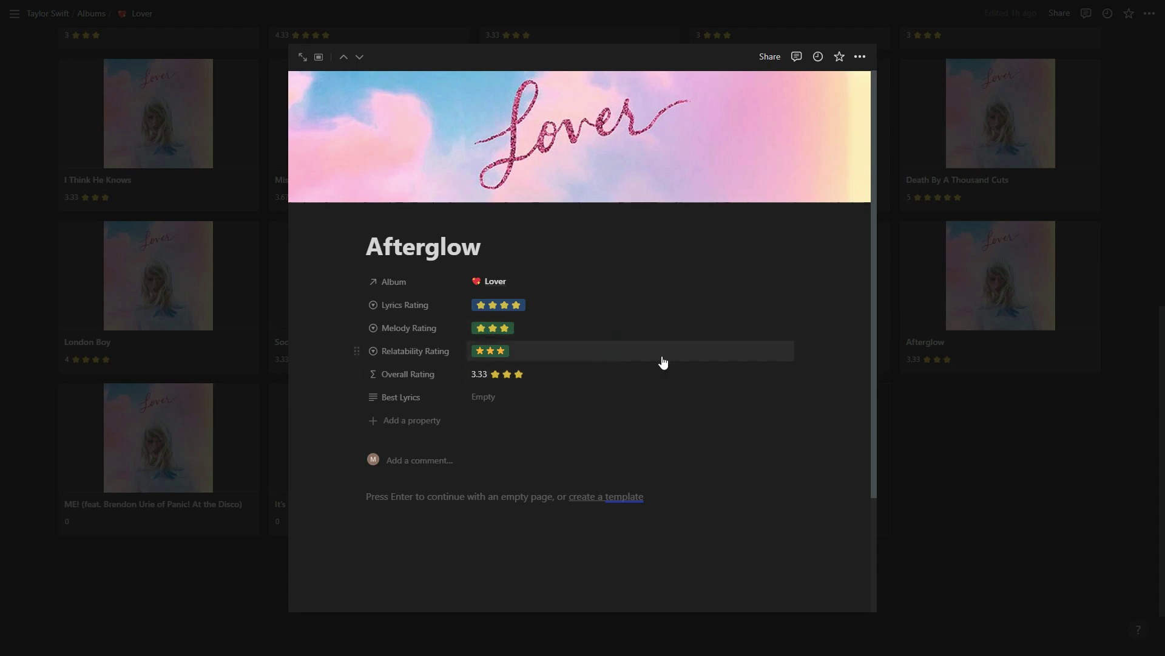
click(938, 488)
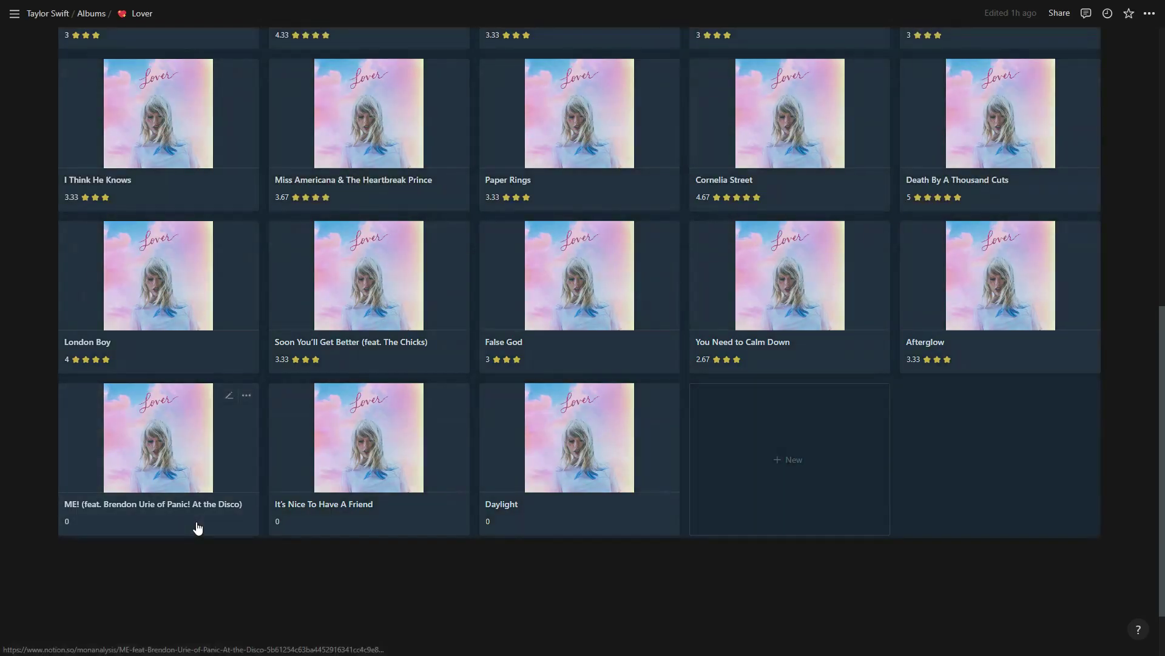
Rate ME! (feat. Brendon Urie of Panic! At the Disco) with four stars for melody, three for lyrics and three for relatability, and close its page.
click(198, 526)
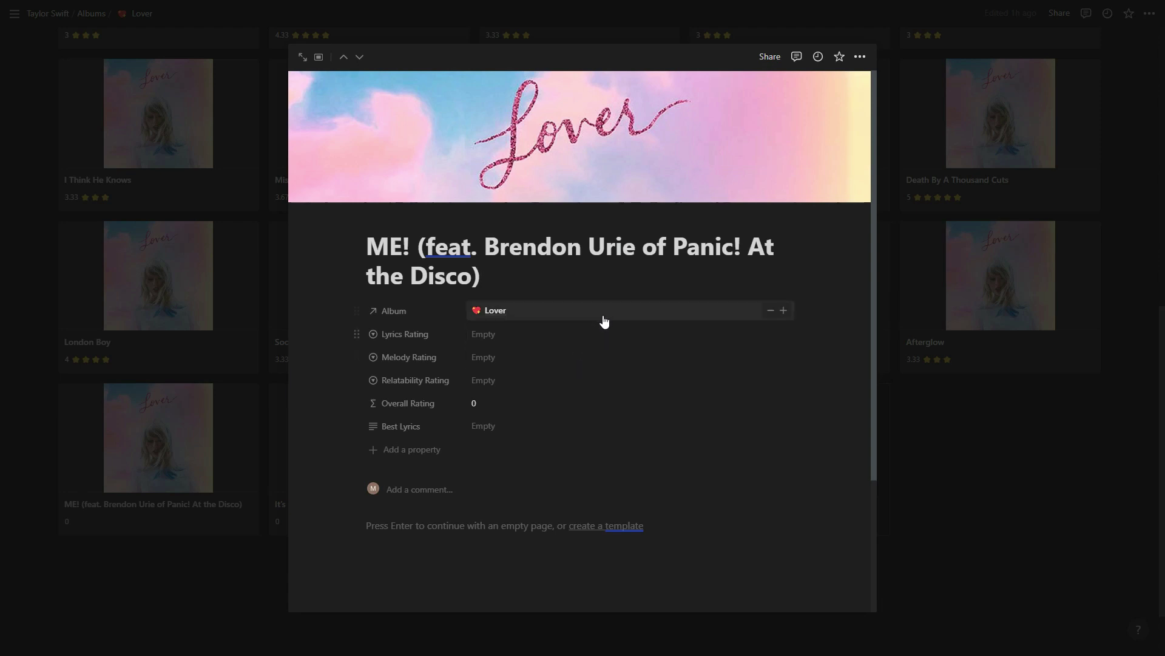
click(572, 363)
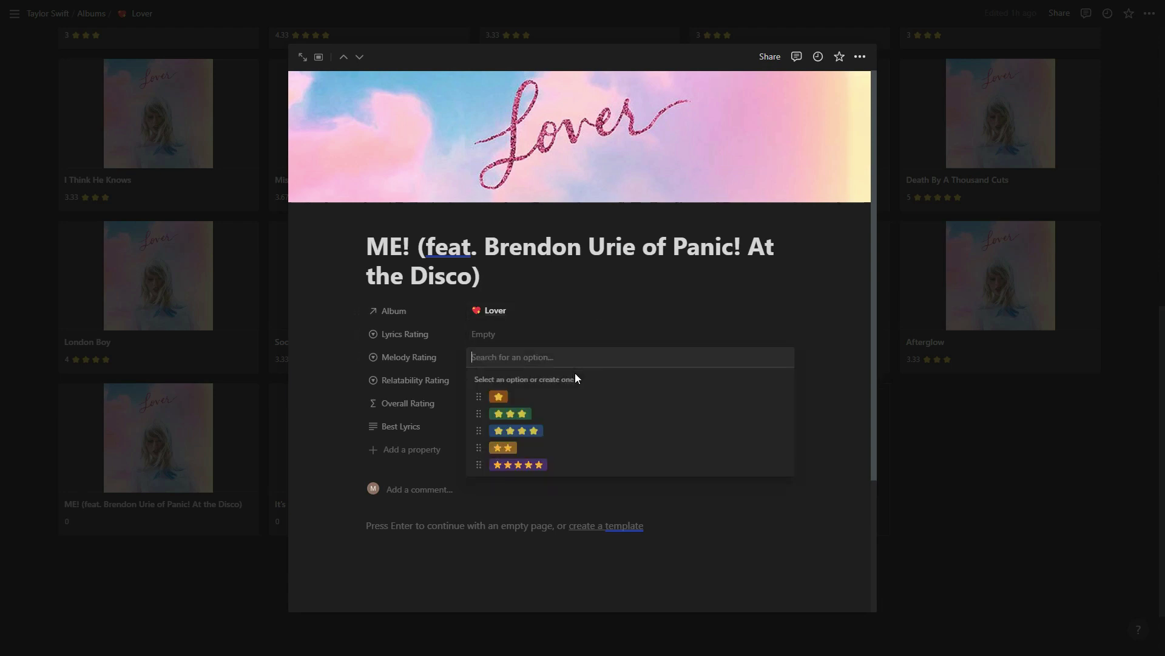
click(593, 431)
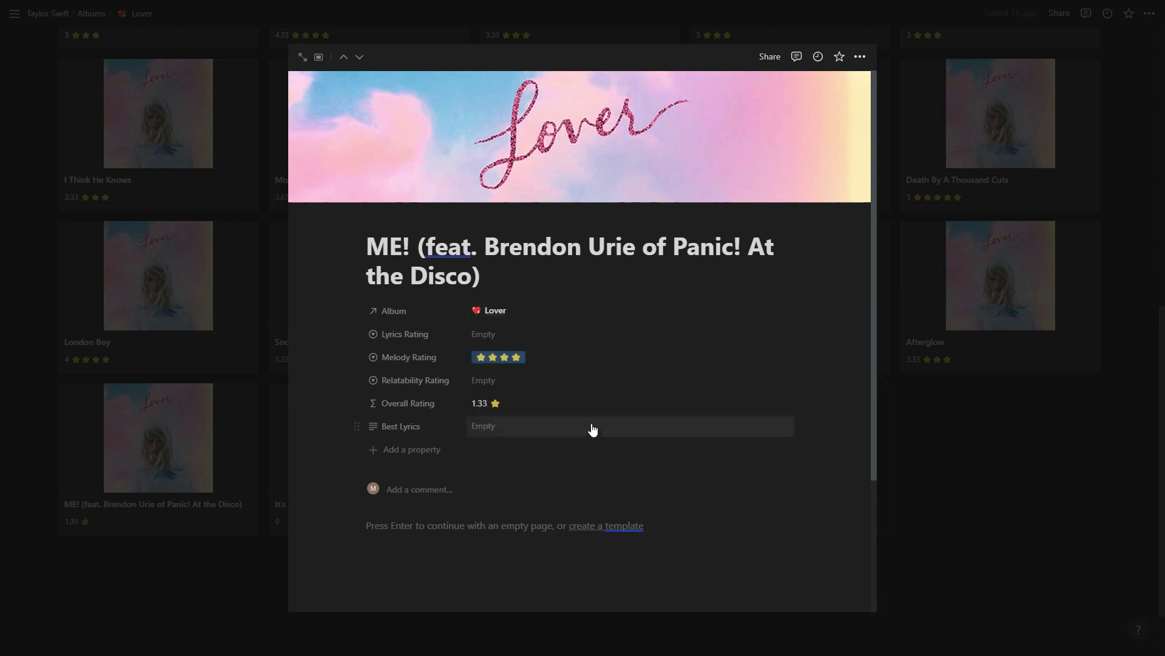
click(594, 337)
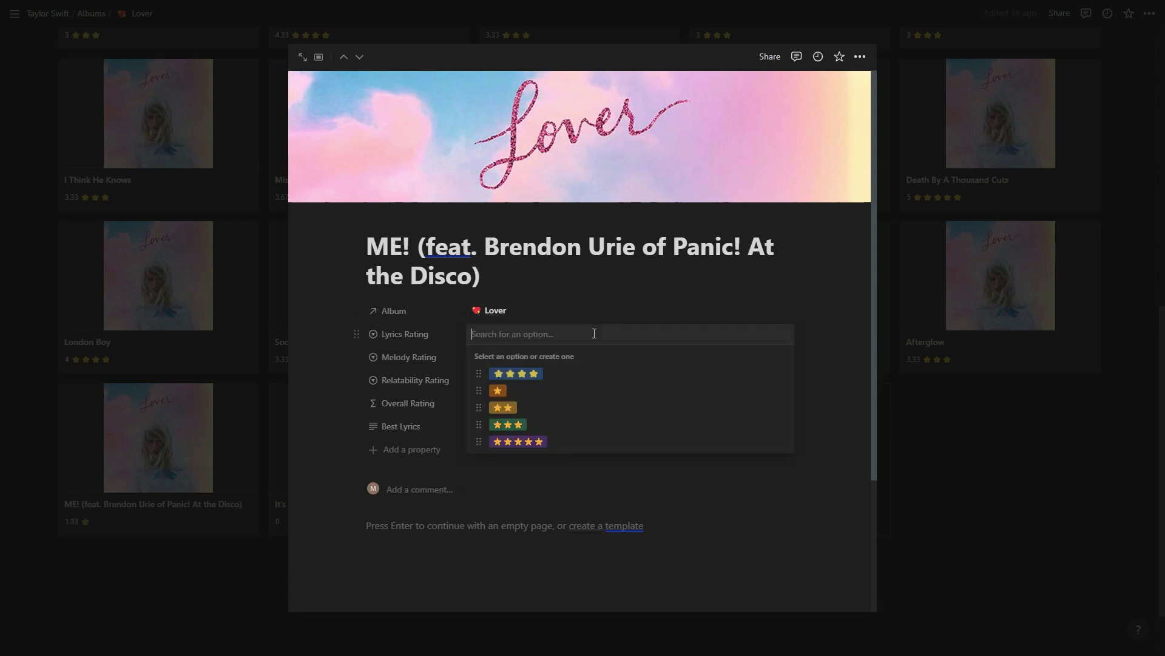
click(566, 430)
click(546, 380)
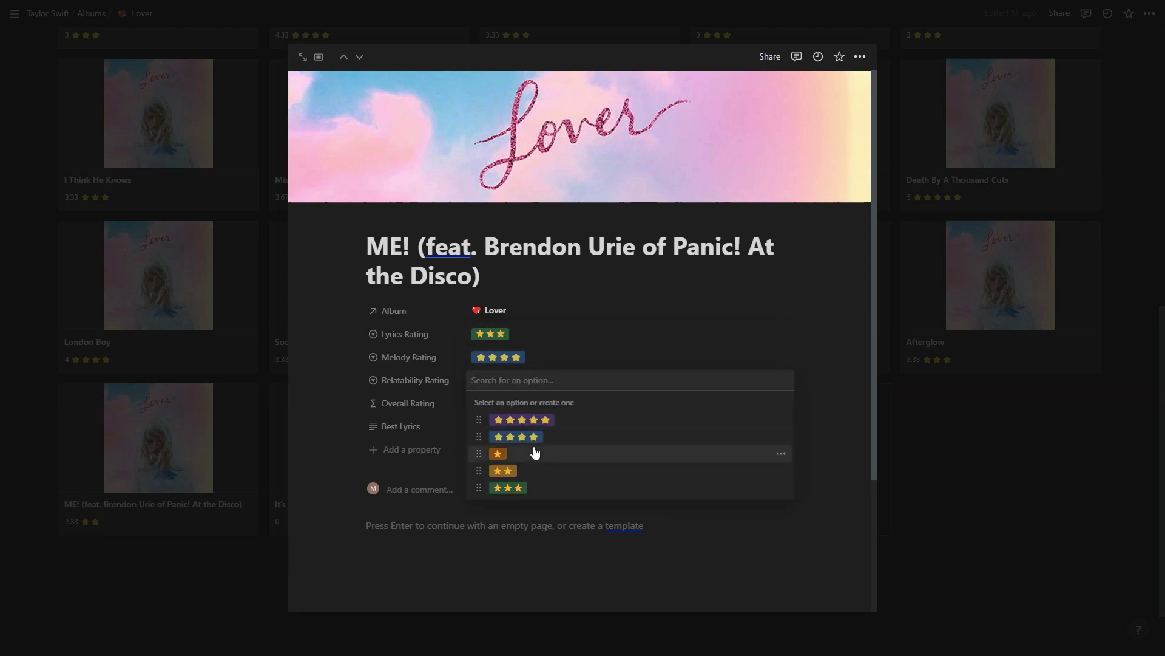
click(567, 491)
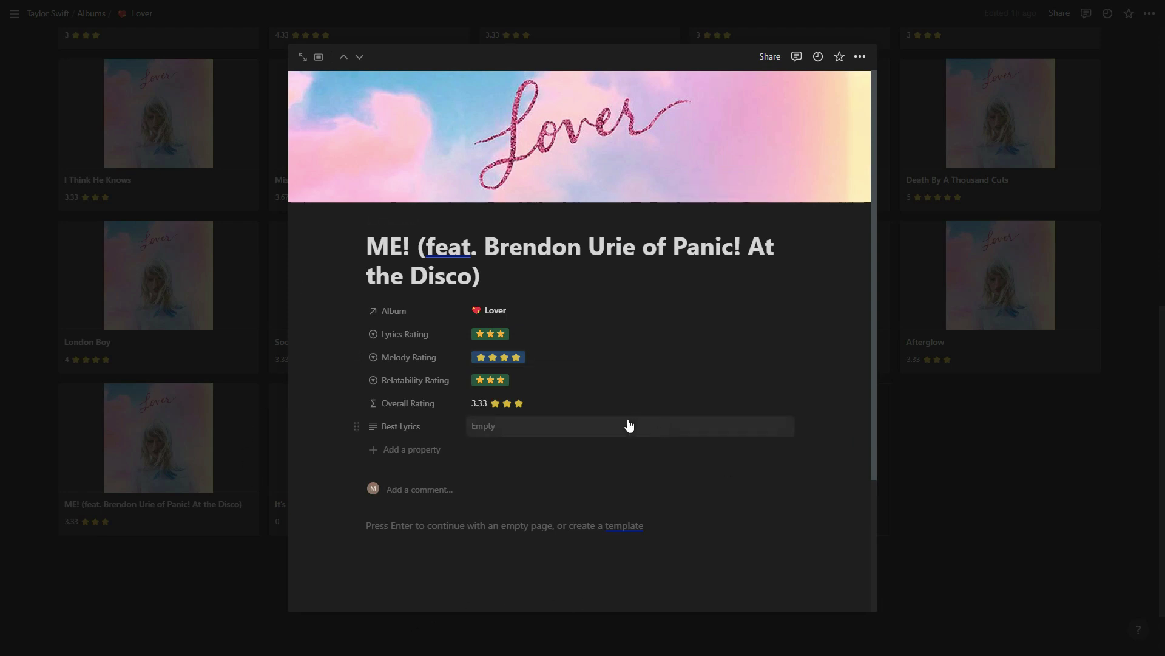
click(220, 559)
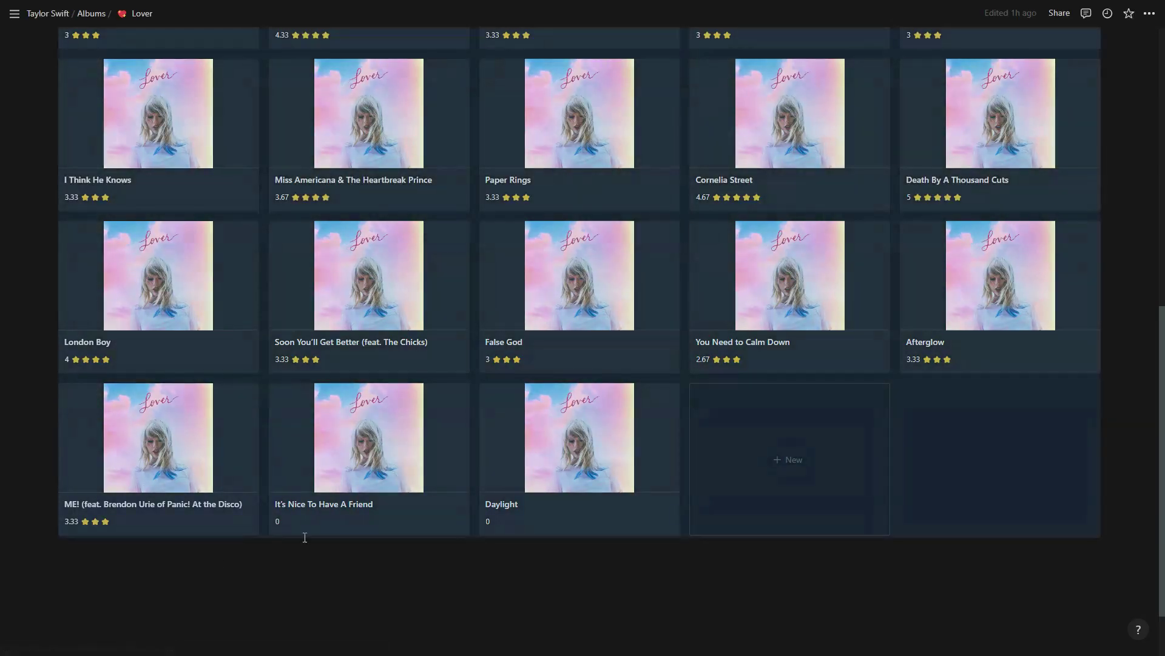
Rate It's Nice To Have A Friend with three stars for lyrics, two for melody and three for relatability, and close its page.
click(330, 528)
click(483, 305)
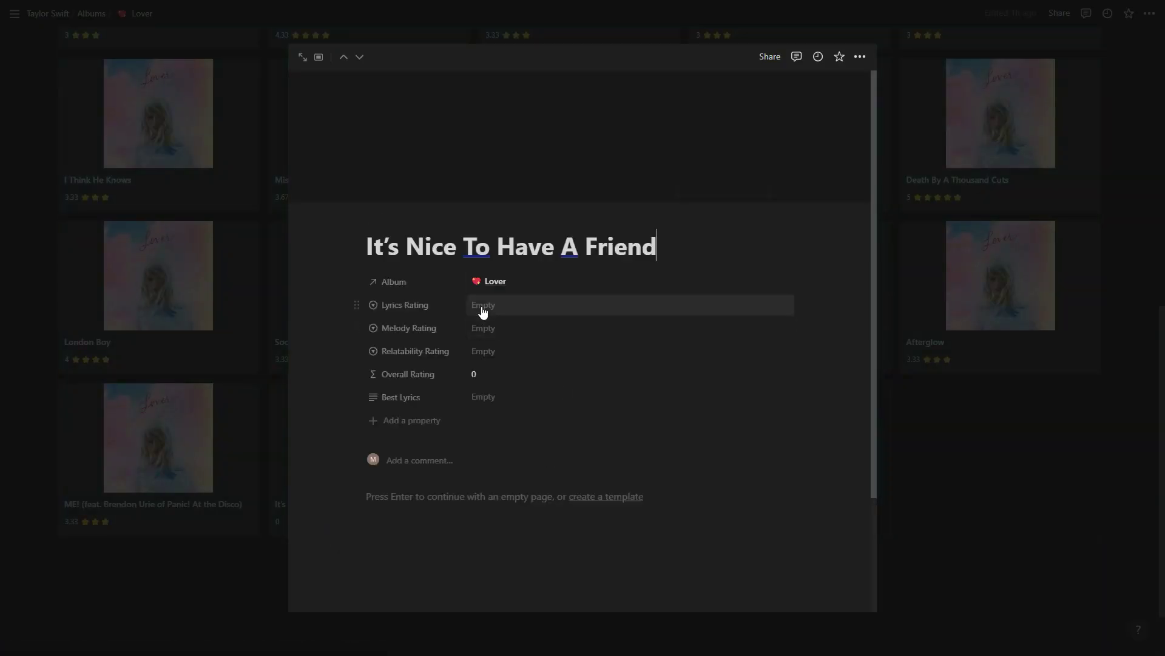
click(513, 396)
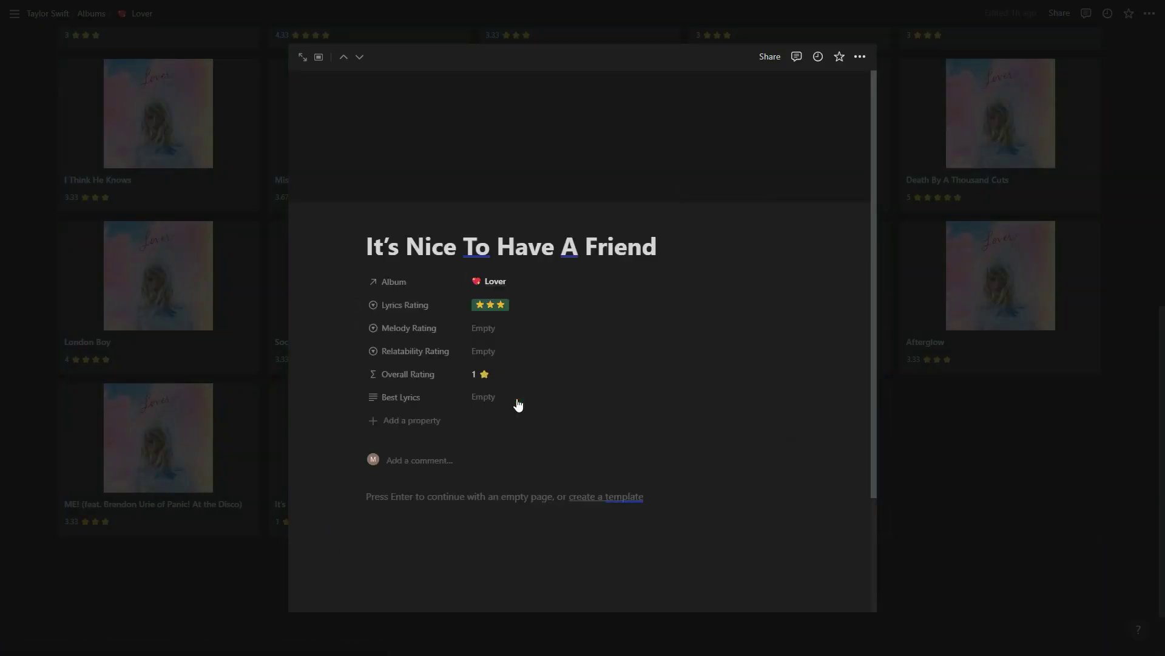
click(511, 330)
click(547, 418)
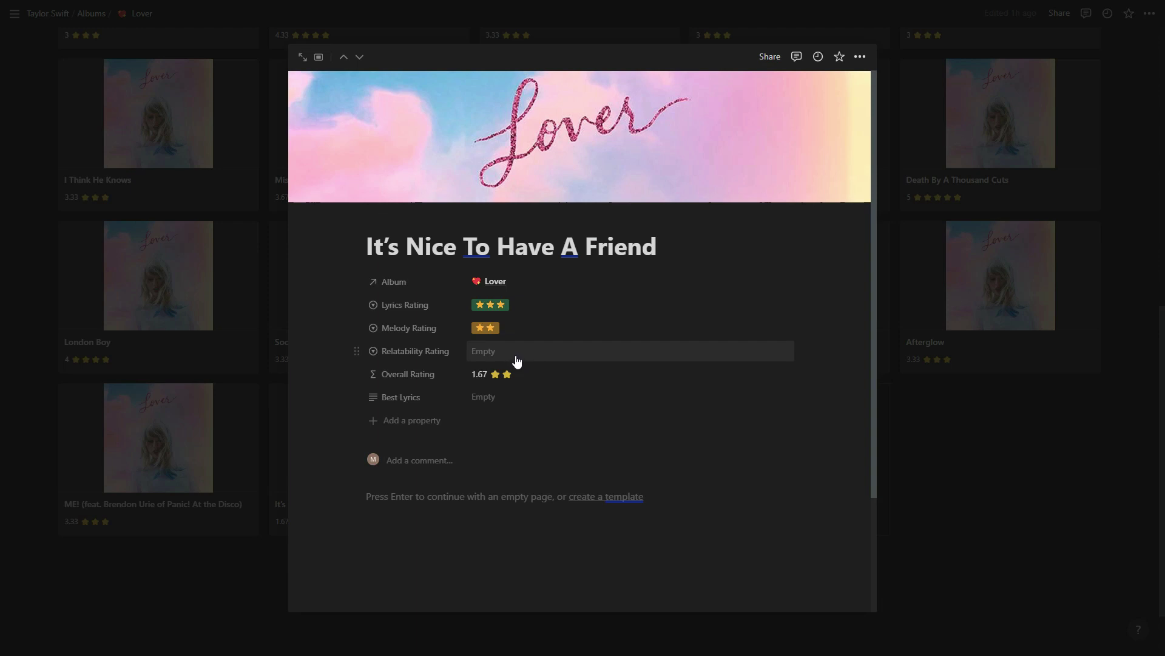
click(516, 358)
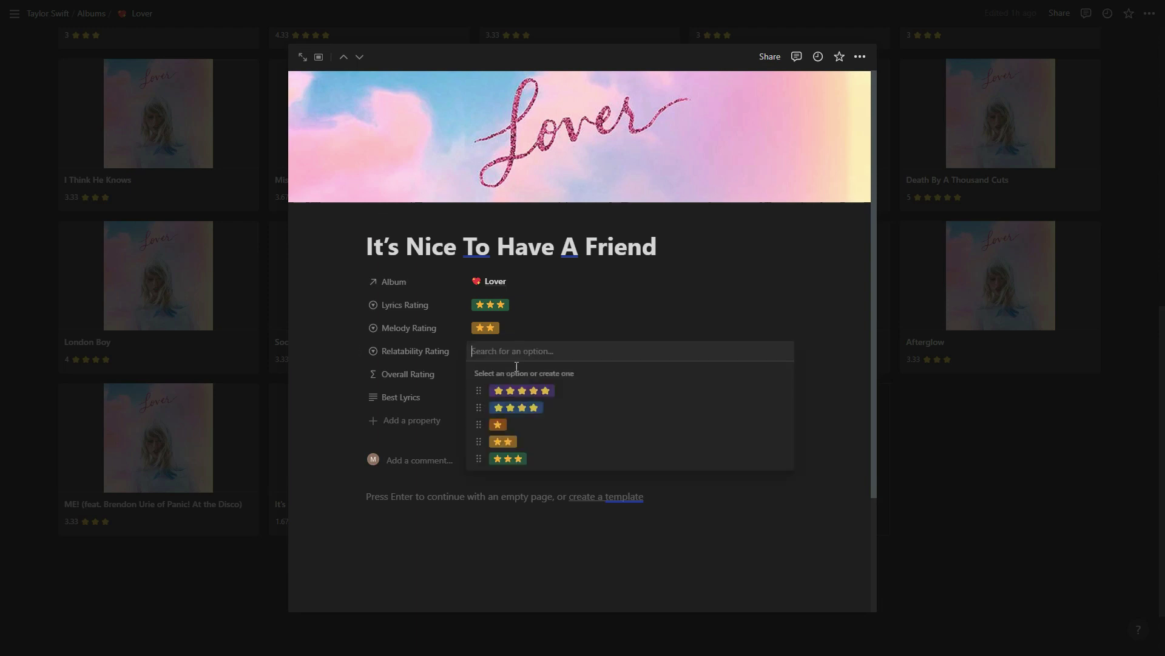
click(516, 460)
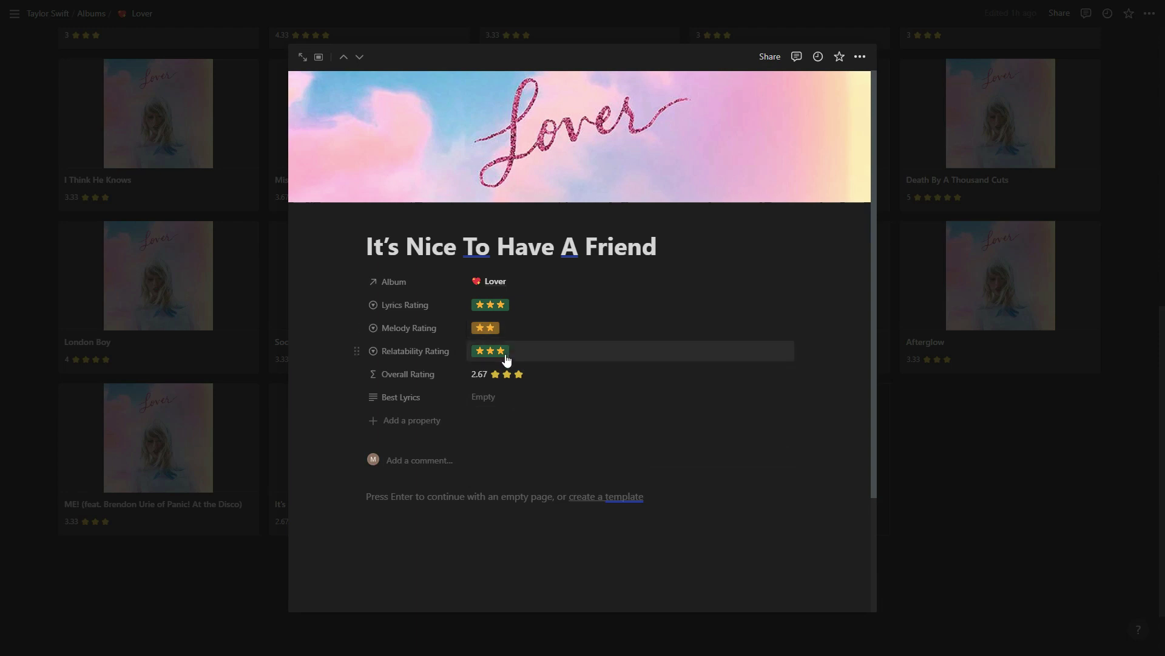
click(1108, 482)
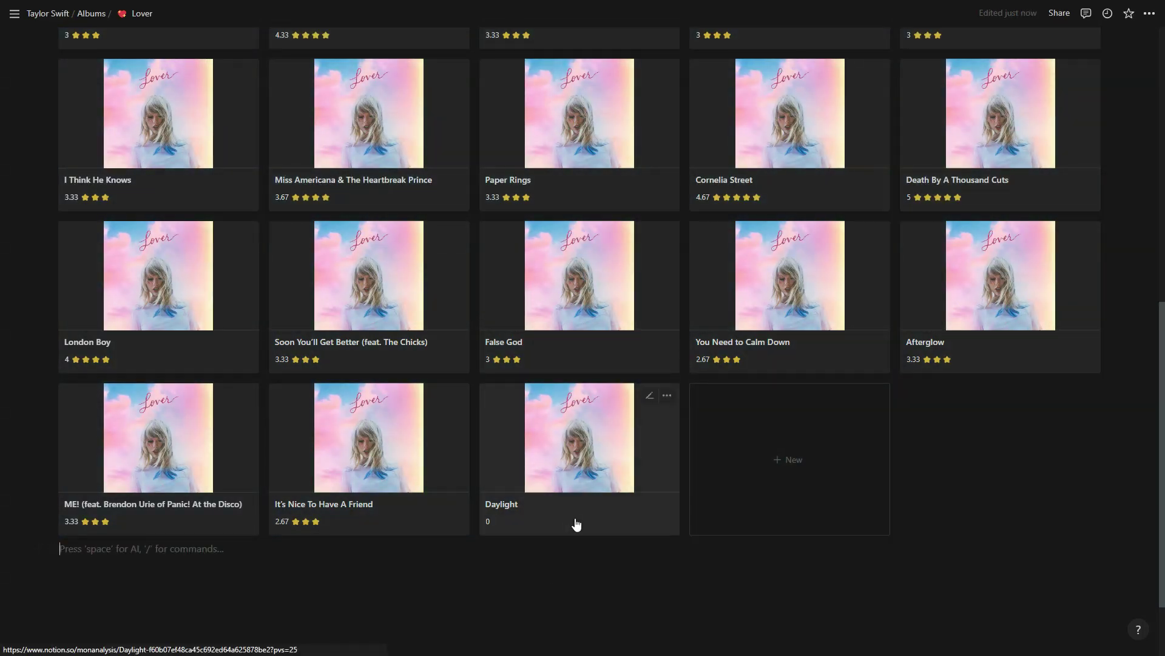
Rate Daylight with four stars for lyrics, three for melody and four for relatability, and return to the start of the Lover page.
click(577, 524)
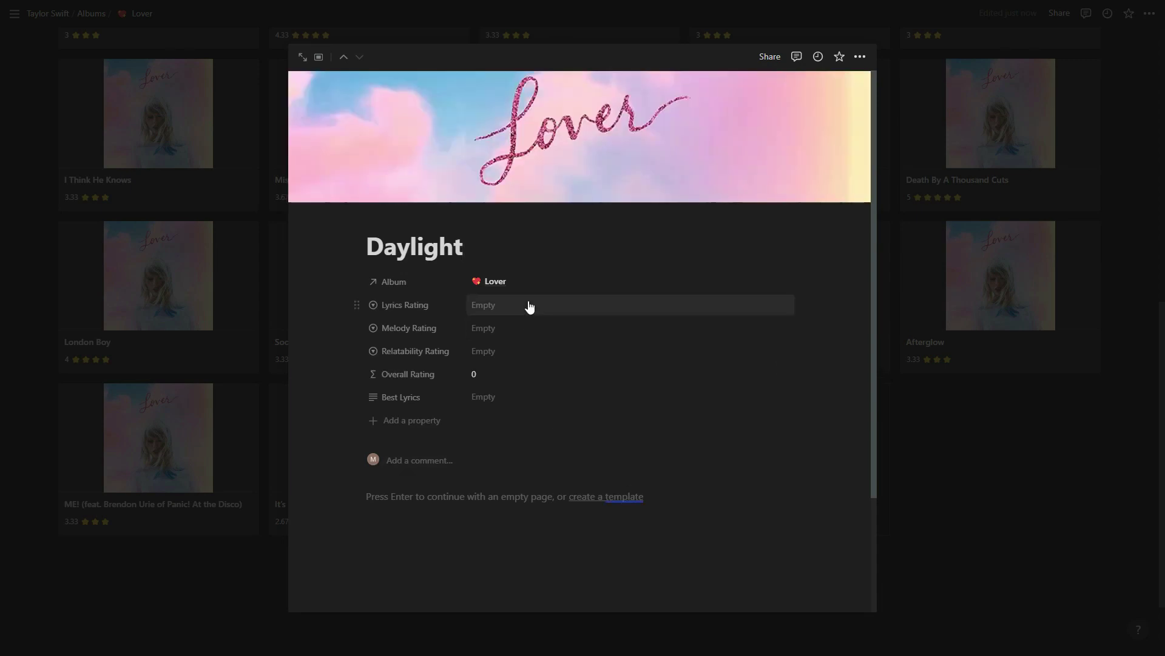
click(529, 305)
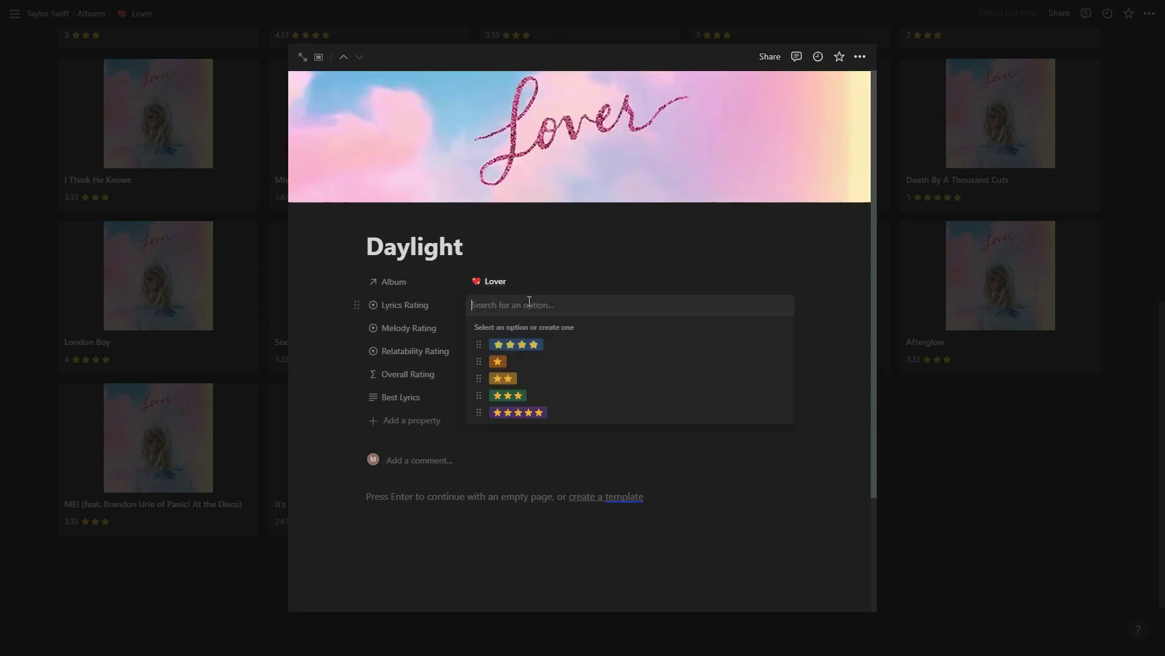
click(540, 345)
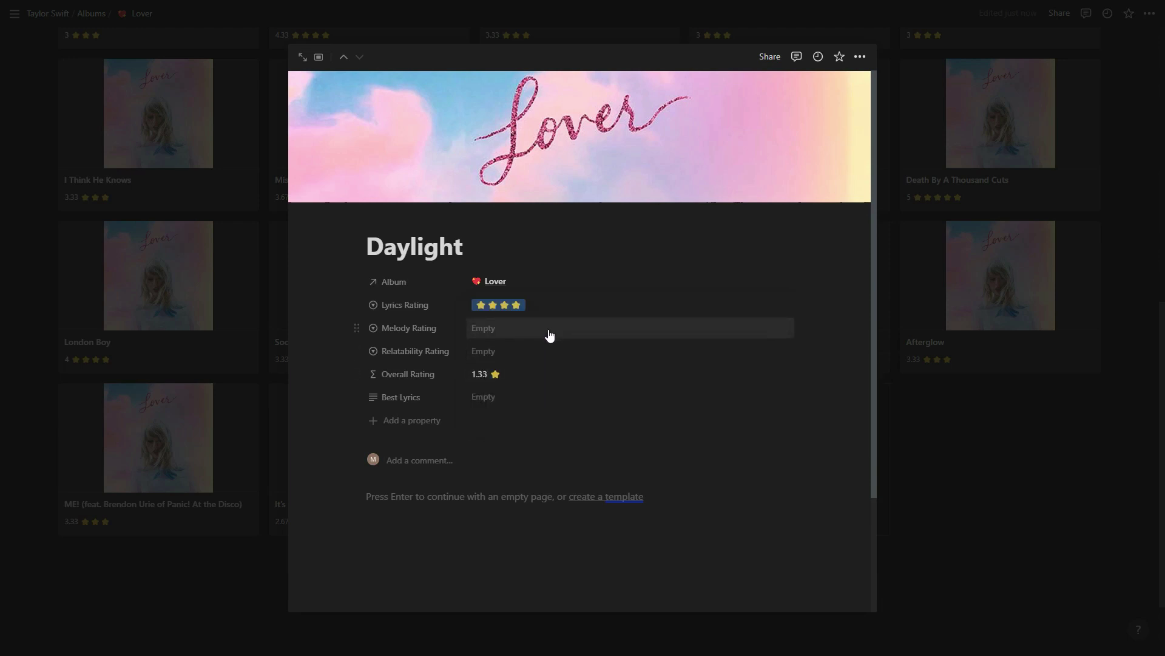
click(550, 335)
click(549, 404)
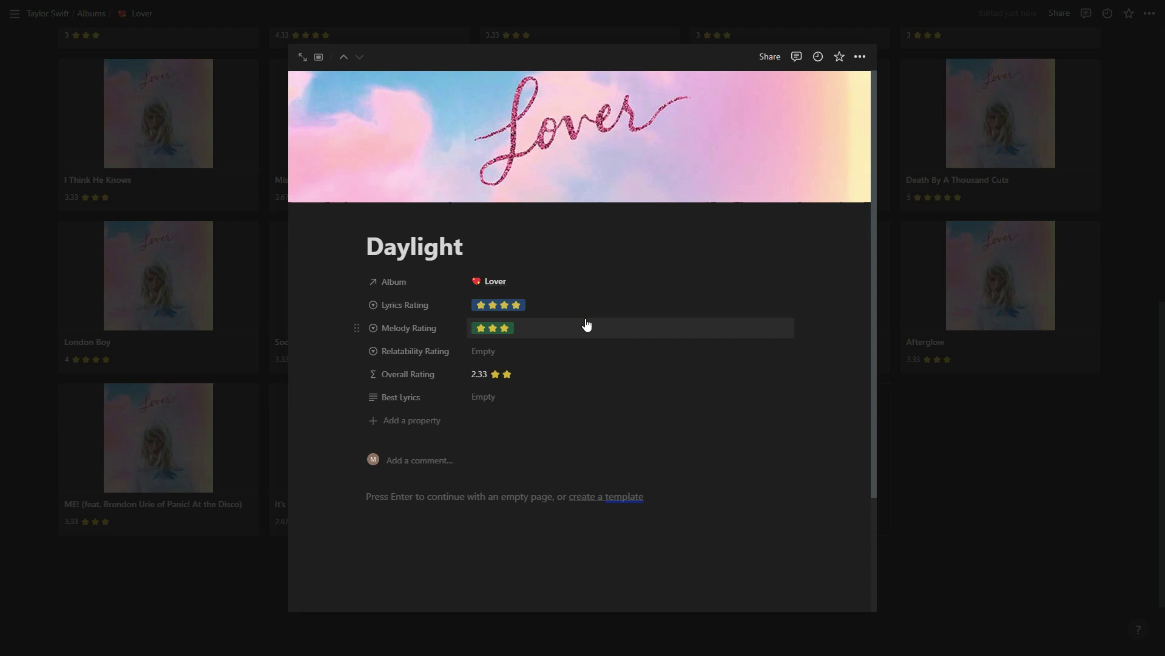
click(539, 349)
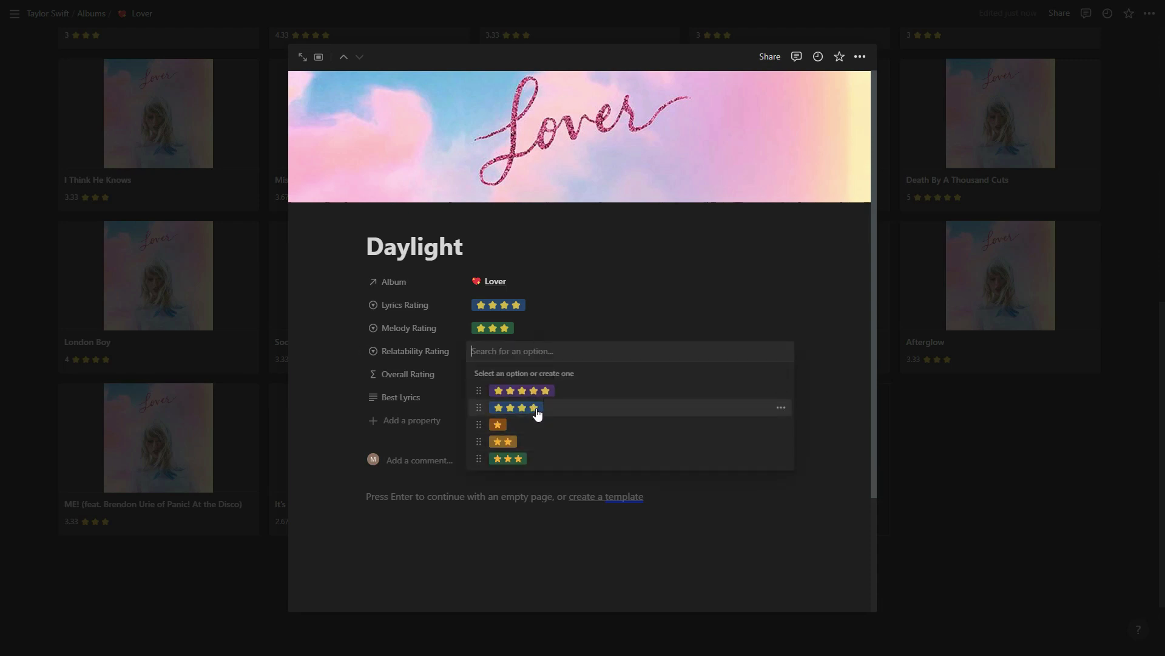
click(537, 410)
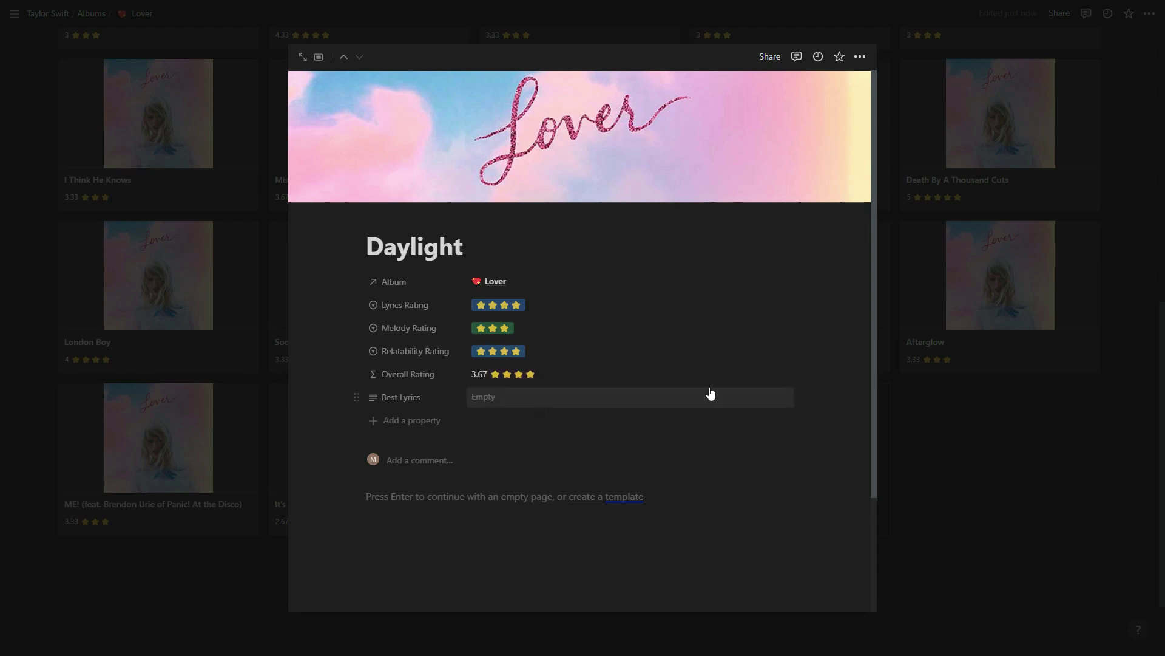
click(1012, 445)
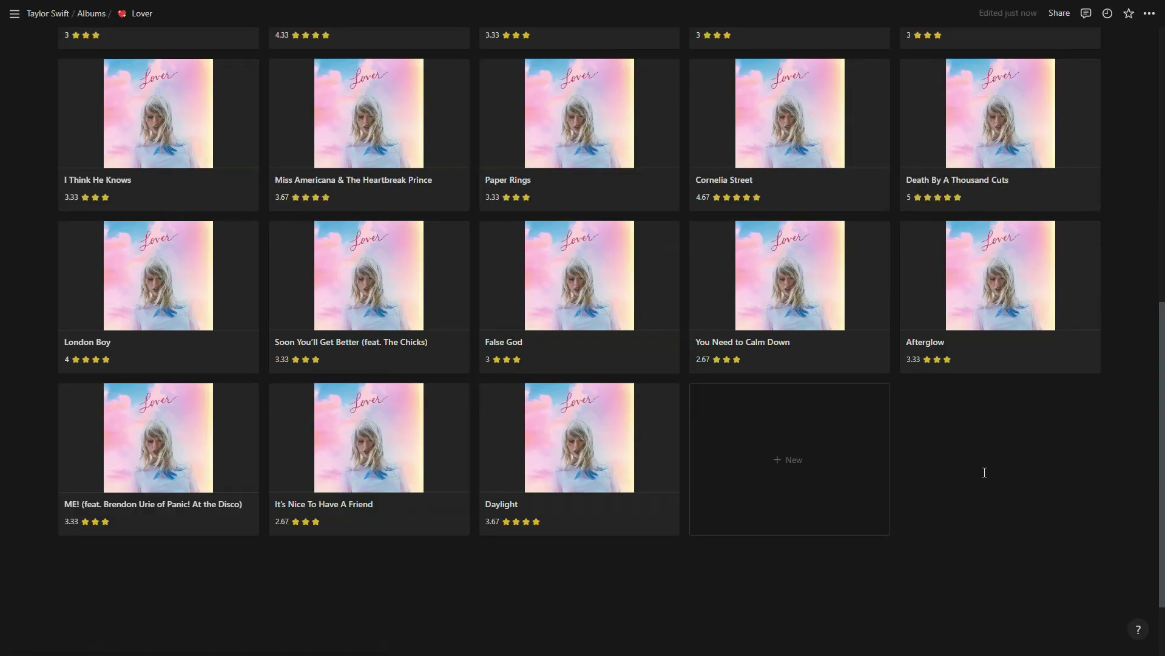
scroll(982, 467, up, 1)
scroll(982, 467, up, 5)
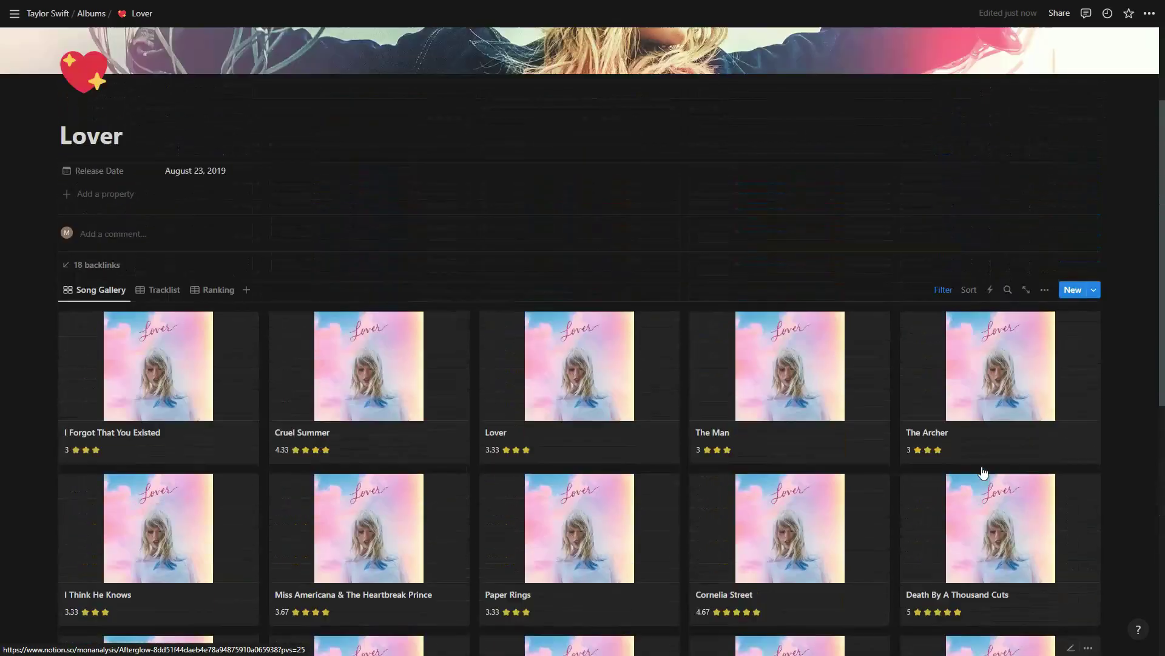
Review the overall star ratings of all Lover songs across the song gallery.
scroll(983, 470, down, 4)
scroll(982, 470, down, 1)
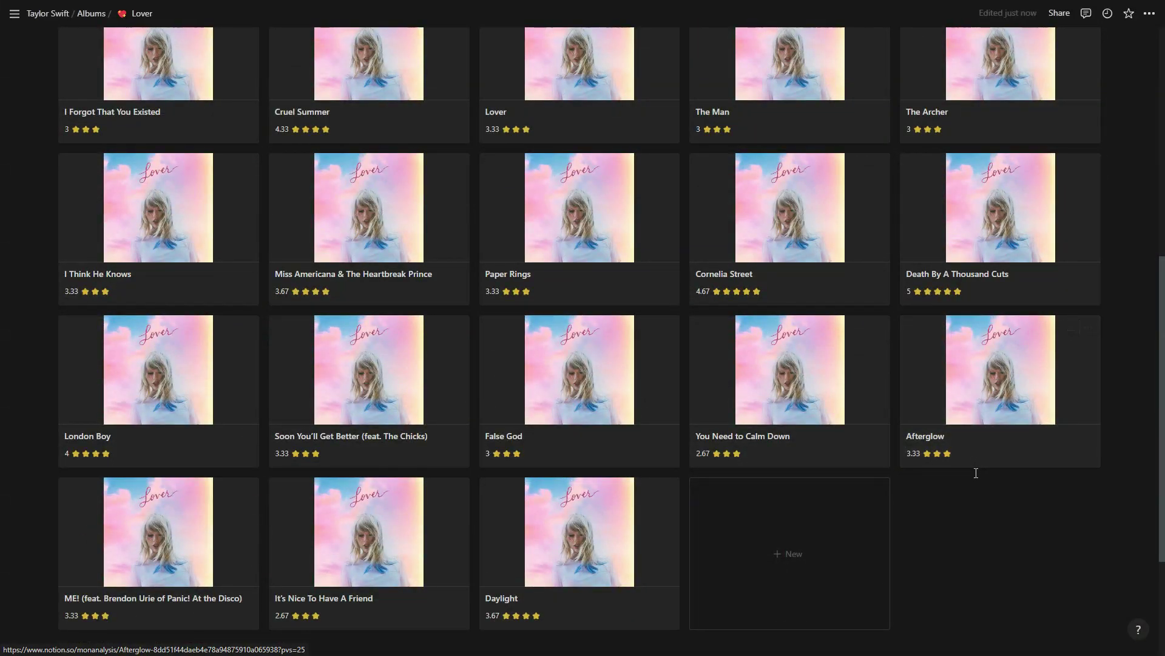
scroll(972, 468, up, 3)
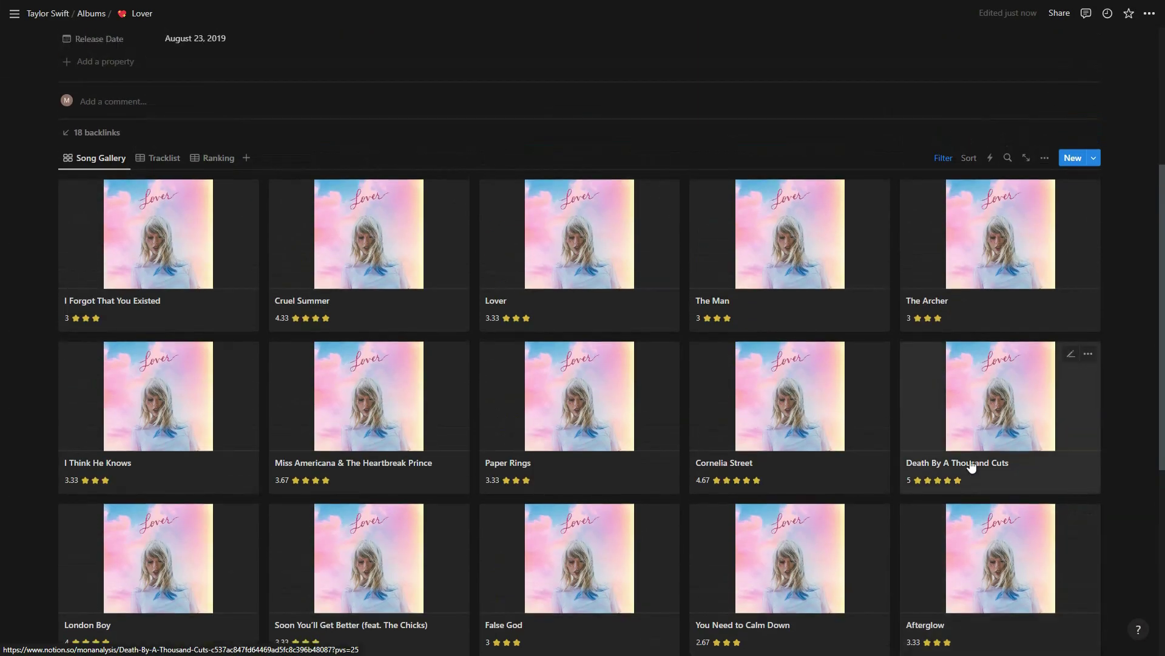
scroll(971, 466, down, 3)
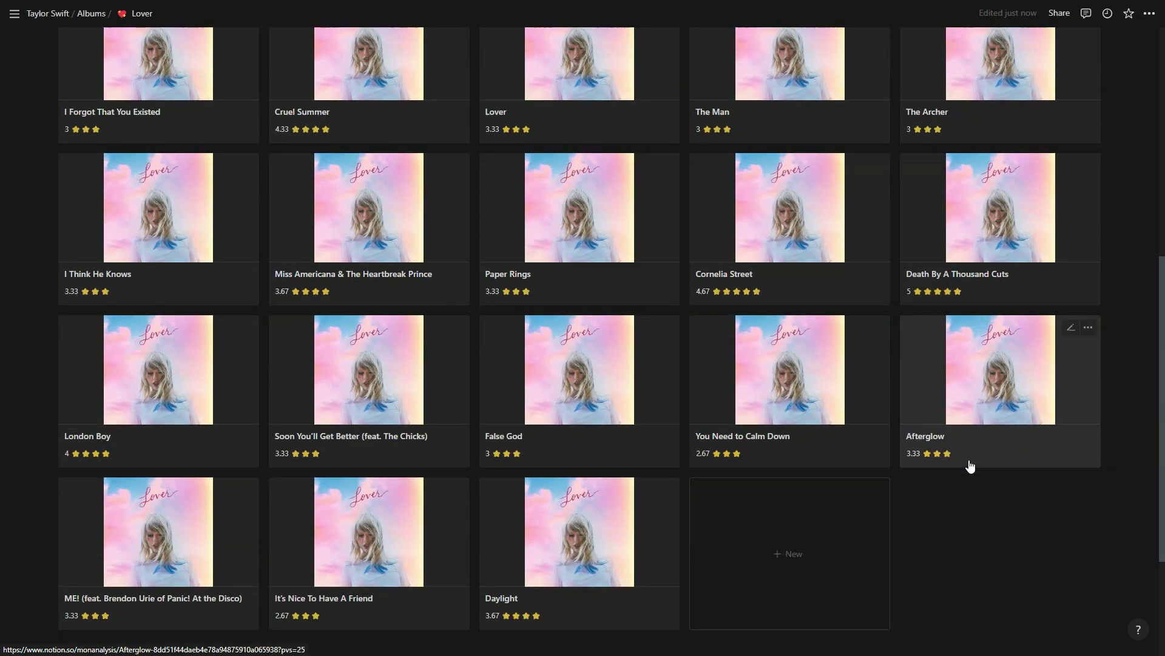
scroll(971, 466, up, 8)
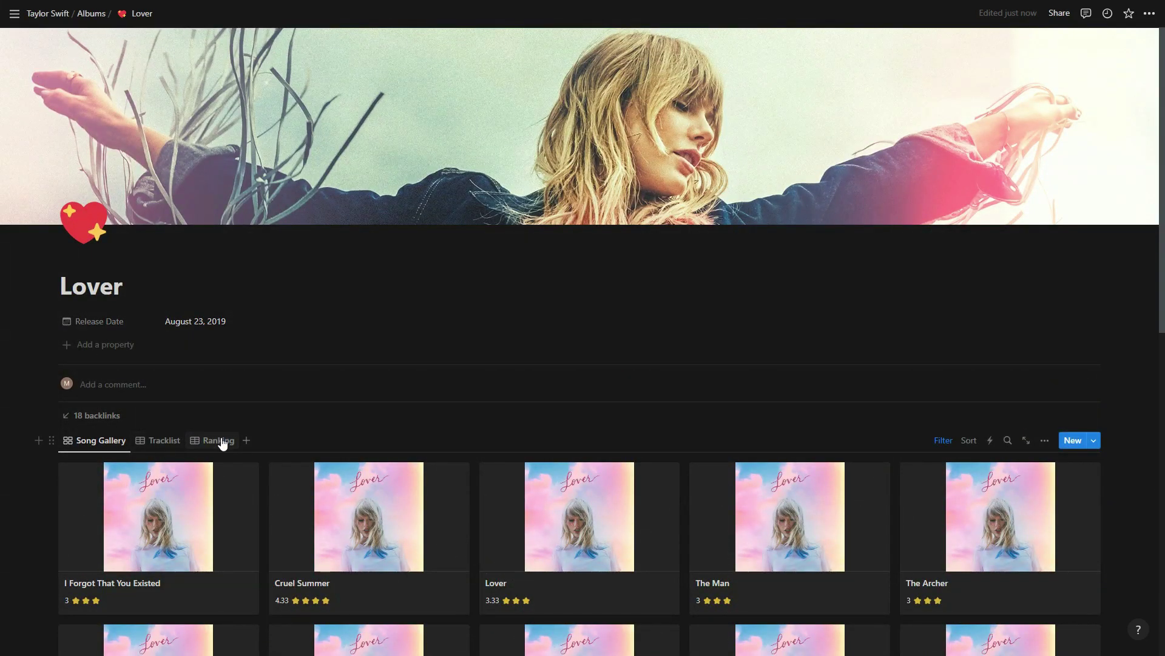
Switch the Lover songs to the Ranking view and examine the ranked list from the highest-rated song to the lowest.
click(219, 440)
scroll(501, 269, down, 2)
scroll(501, 269, down, 2)
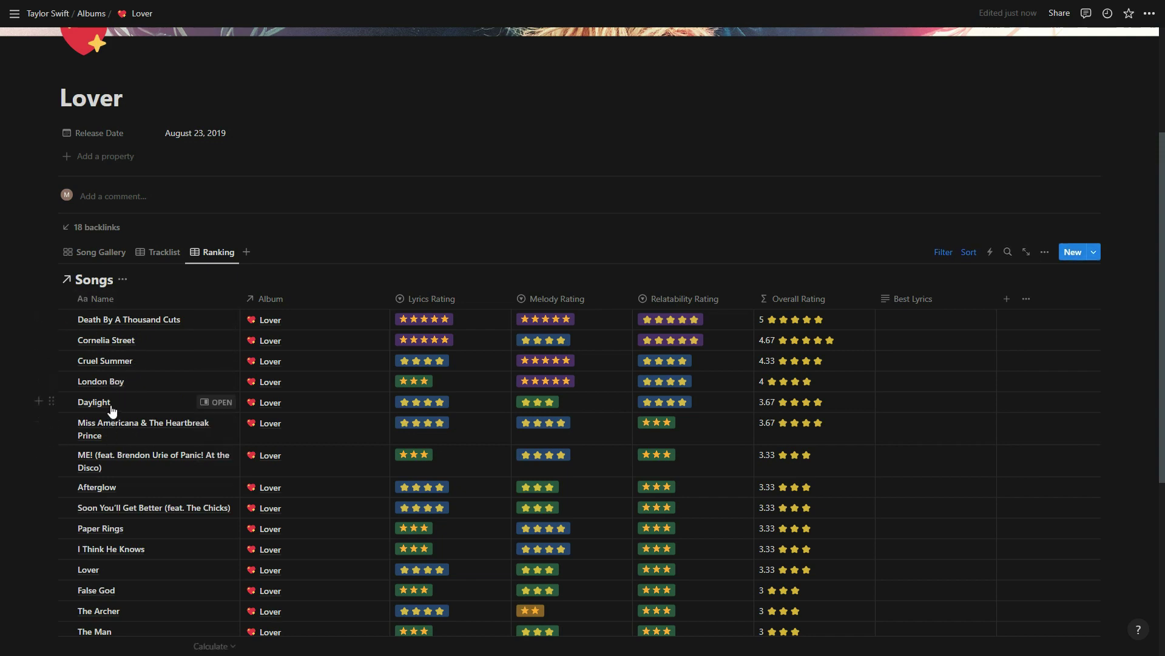
scroll(149, 432, down, 3)
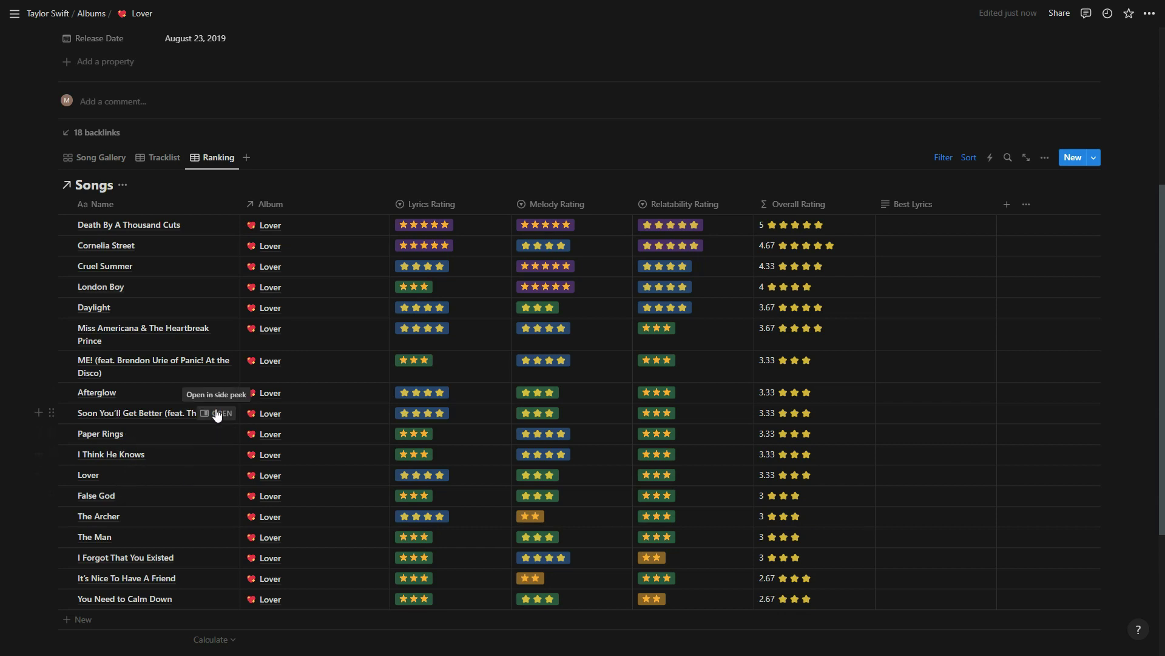
scroll(151, 442, down, 2)
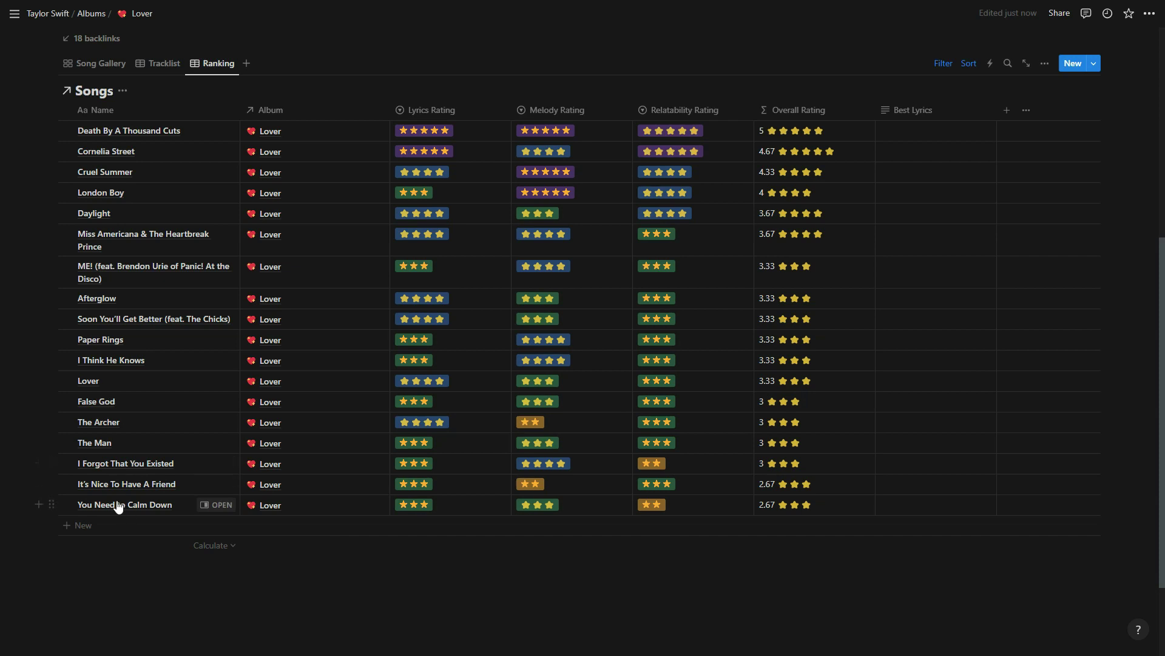
drag(100, 506, 169, 483)
right_click(164, 484)
click(108, 584)
click(135, 571)
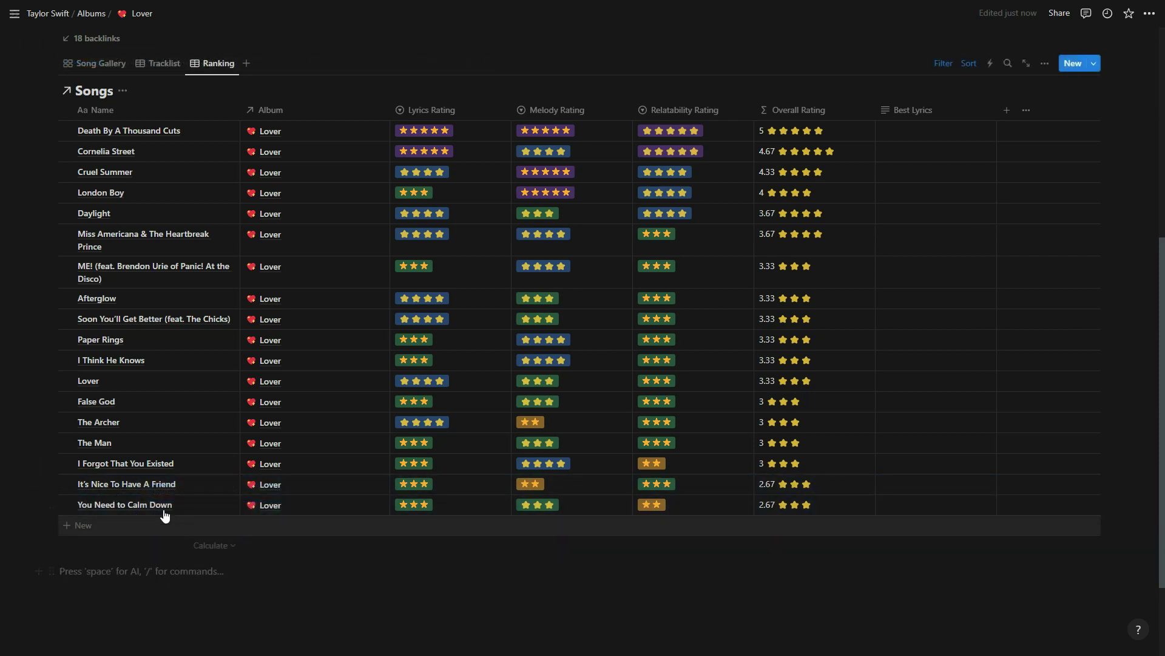
scroll(486, 508, up, 5)
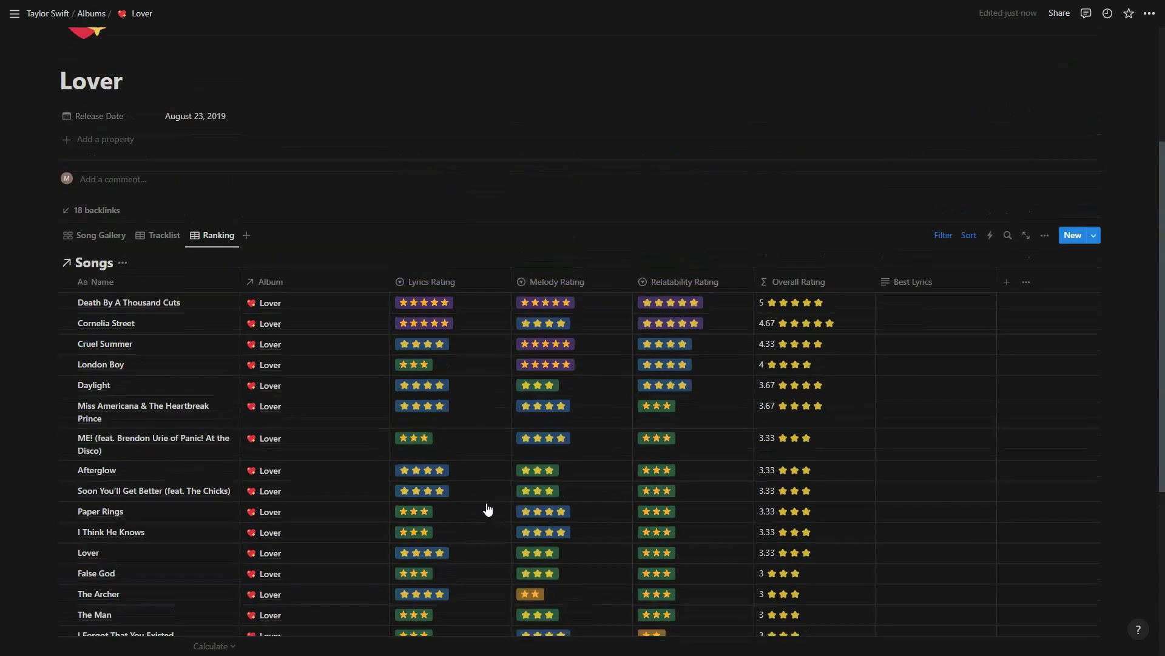